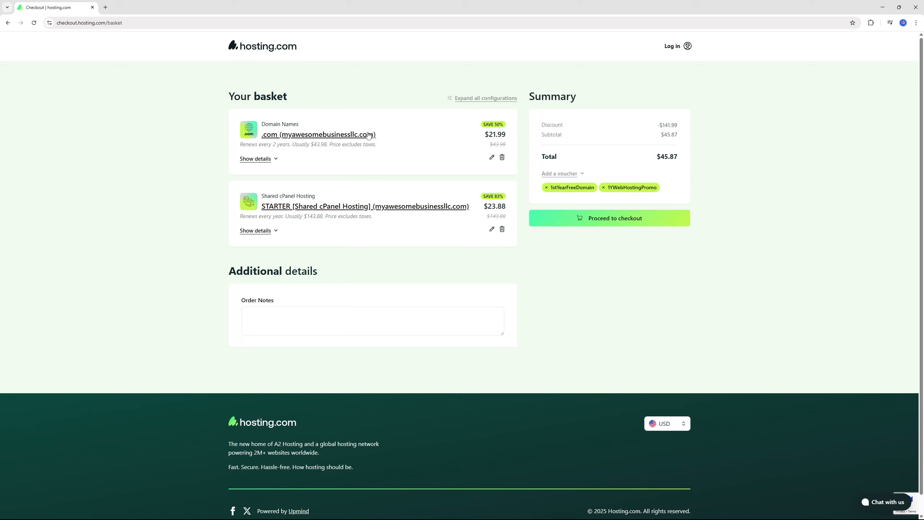
Change the .com domain's billing term to the free 1-year option and confirm it.
{"action": "left_click", "coordinate": [492, 157]}
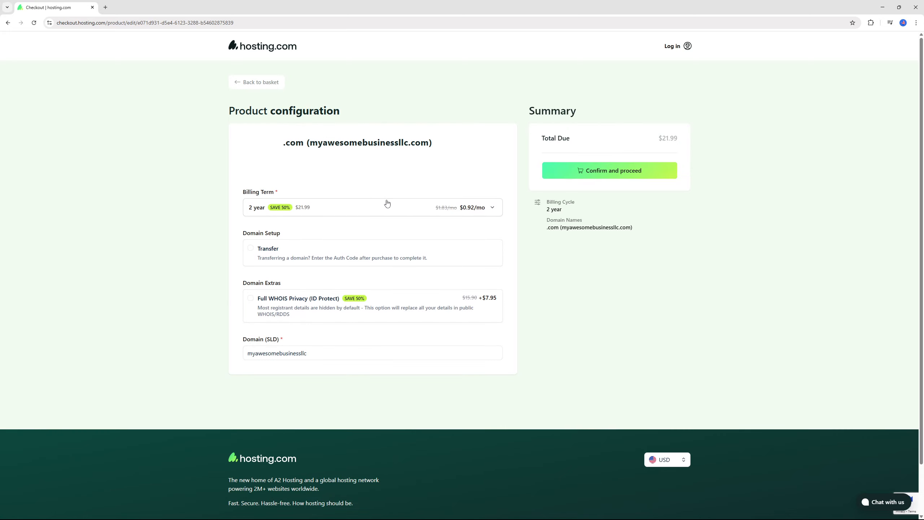
{"action": "left_click", "coordinate": [356, 211]}
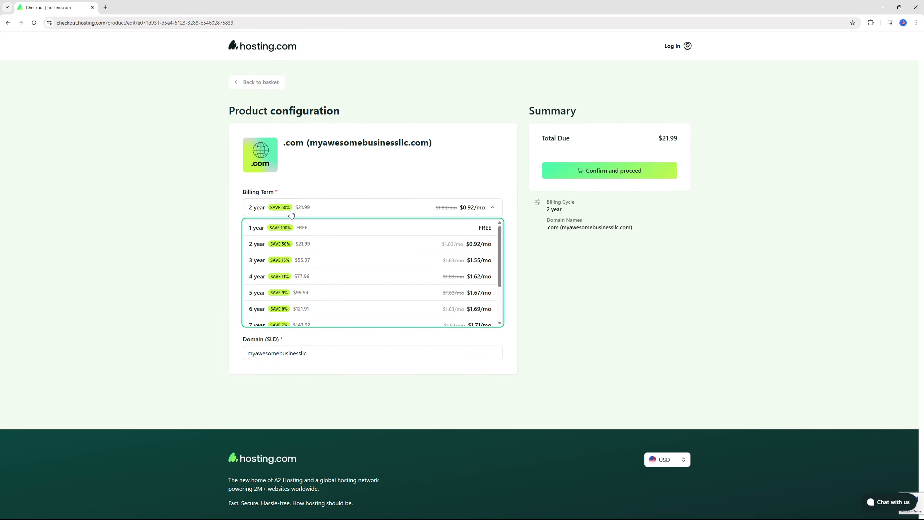
{"action": "left_click", "coordinate": [290, 228]}
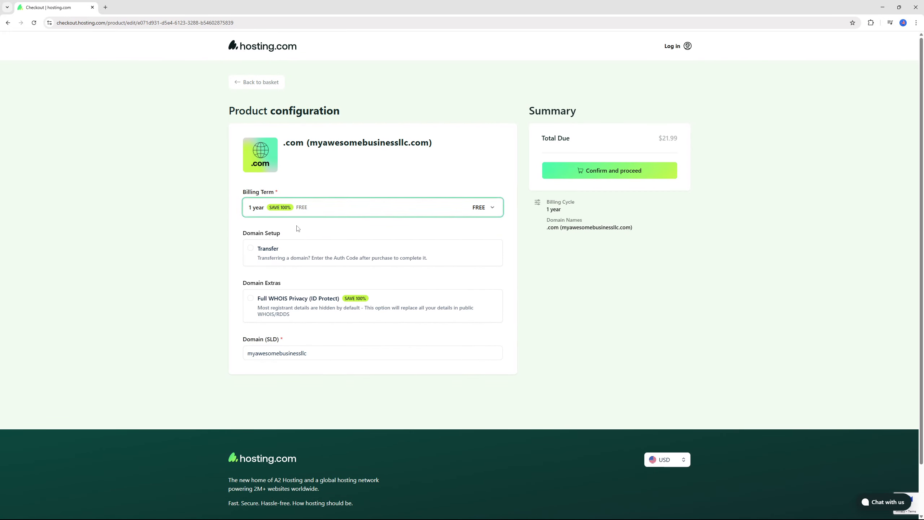
{"action": "left_click", "coordinate": [572, 174]}
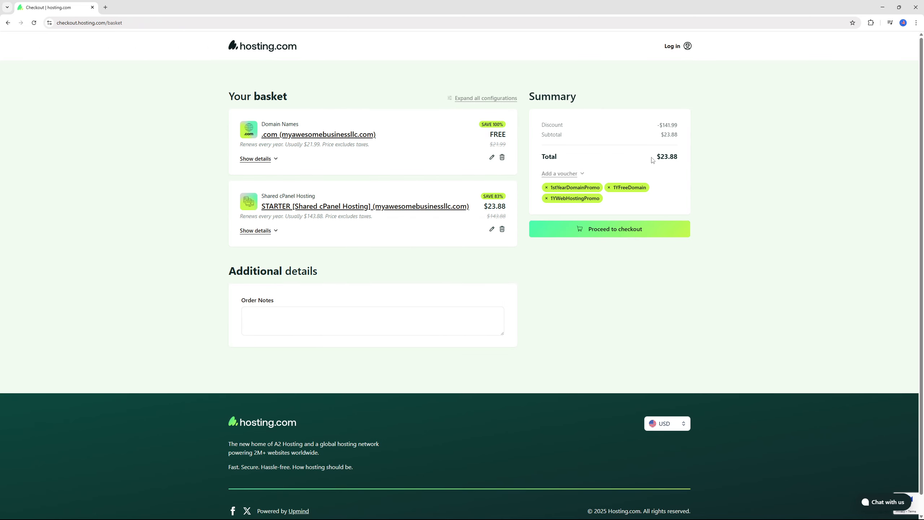
Check out, create the hosting account from saved details, and go to the account dashboard.
{"action": "left_click", "coordinate": [604, 229]}
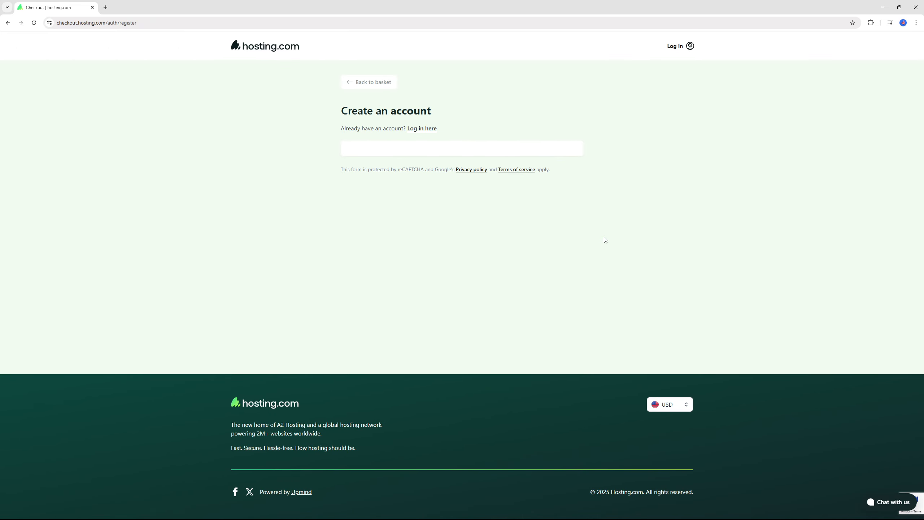
{"action": "left_click", "coordinate": [401, 193]}
{"action": "left_click", "coordinate": [463, 306]}
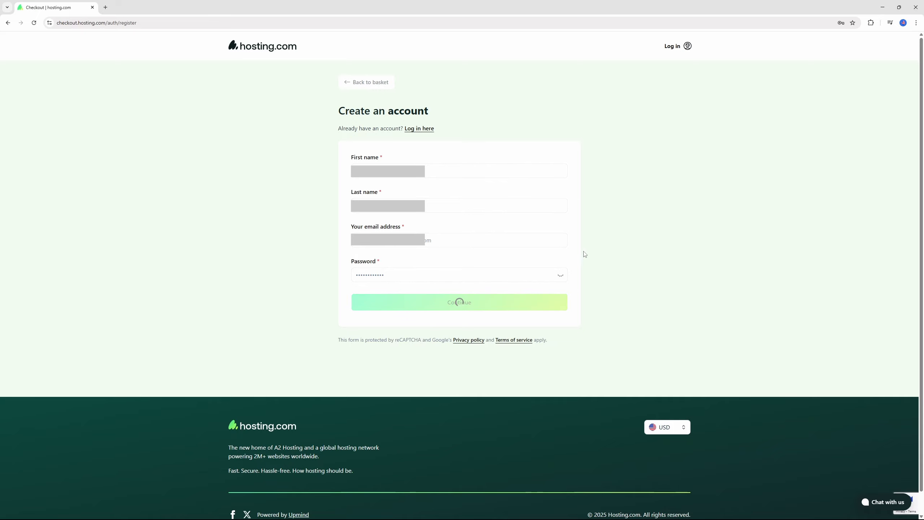
{"action": "scroll", "coordinate": [361, 186], "scroll_direction": "down", "scroll_amount": 5}
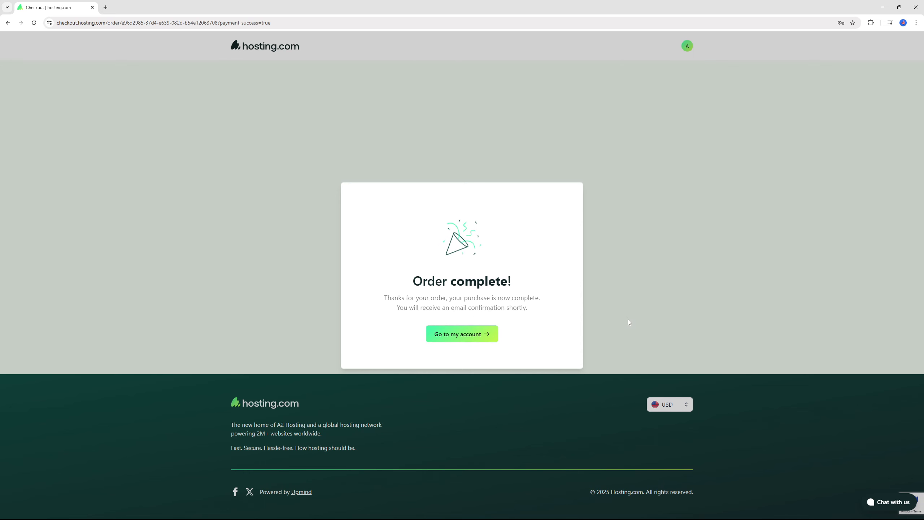
{"action": "left_click", "coordinate": [462, 334]}
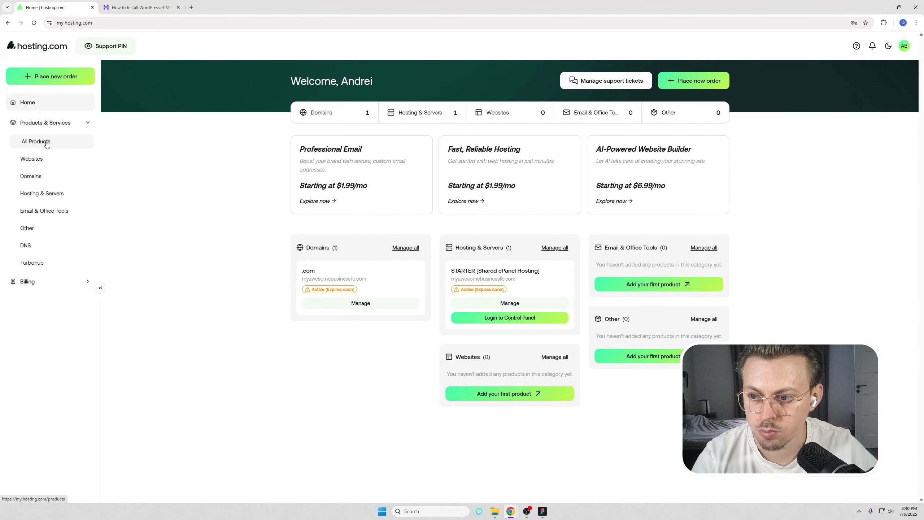
Log in to cPanel from All Products and open WordPress Manager by Softaculous.
{"action": "left_click", "coordinate": [47, 143]}
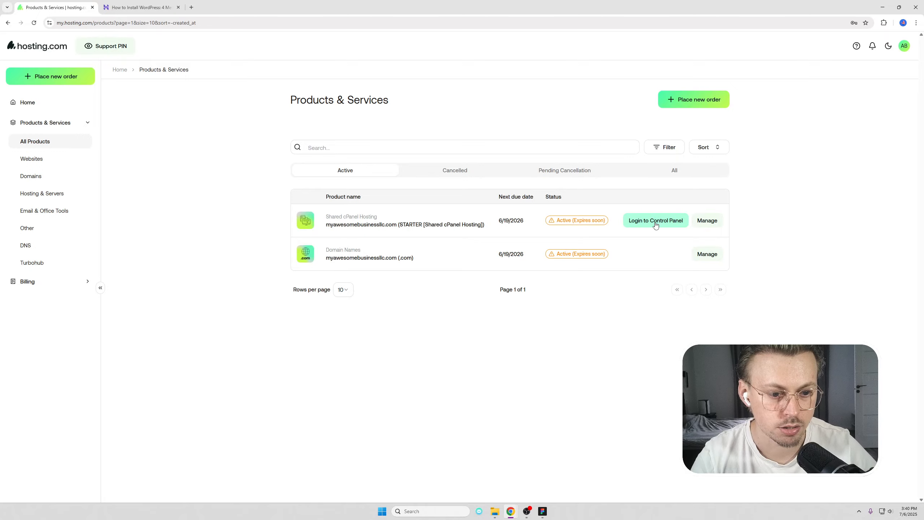
{"action": "left_click", "coordinate": [656, 221]}
{"action": "scroll", "coordinate": [382, 222], "scroll_direction": "down", "scroll_amount": 15}
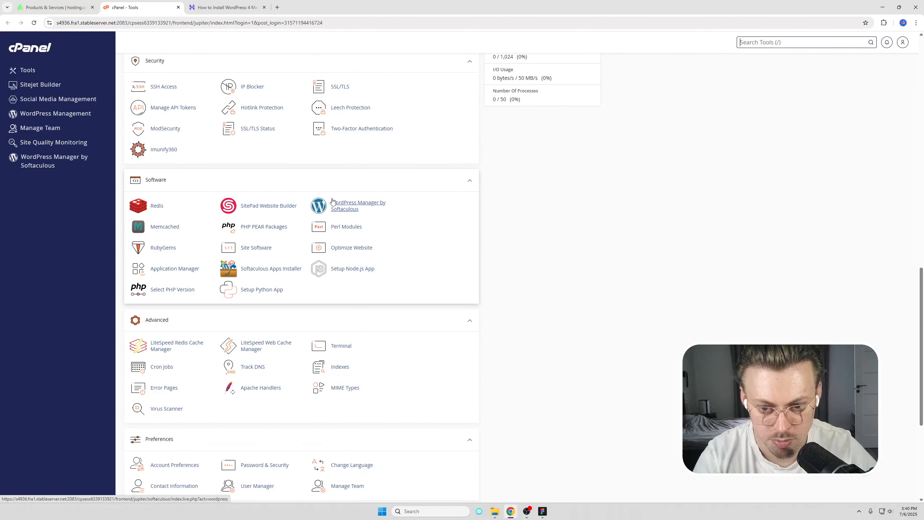
{"action": "scroll", "coordinate": [295, 264], "scroll_direction": "down", "scroll_amount": 4}
{"action": "scroll", "coordinate": [276, 330], "scroll_direction": "up", "scroll_amount": 2}
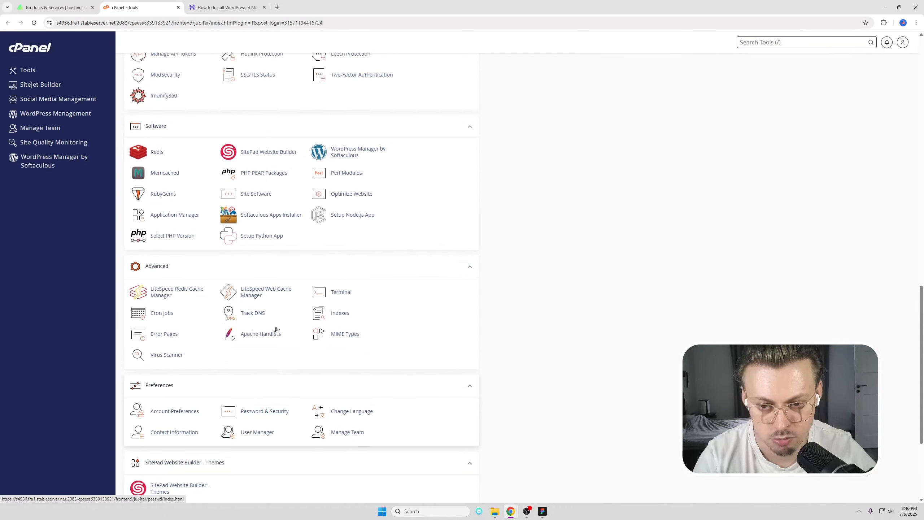
{"action": "scroll", "coordinate": [277, 330], "scroll_direction": "up", "scroll_amount": 2}
{"action": "left_click", "coordinate": [353, 206]}
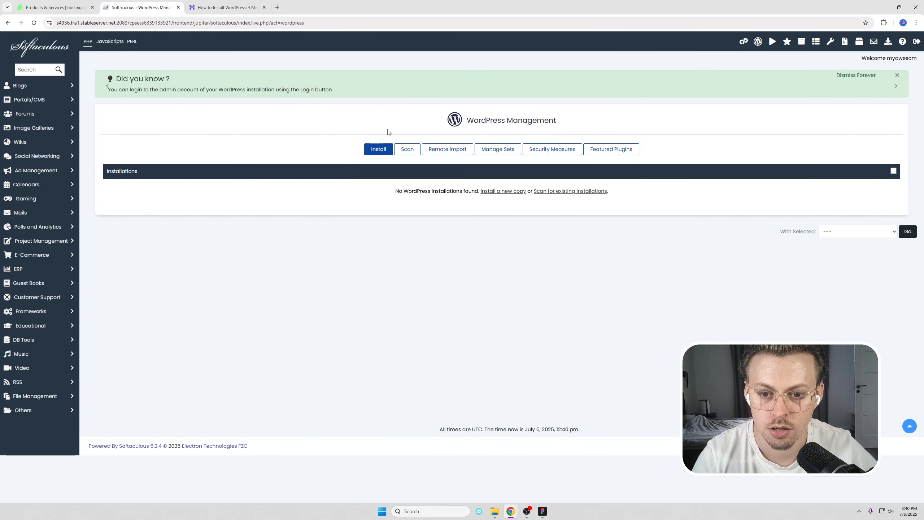
Start a new WordPress install named Consulting Business with all bundled plugins unchecked.
{"action": "left_click", "coordinate": [369, 150]}
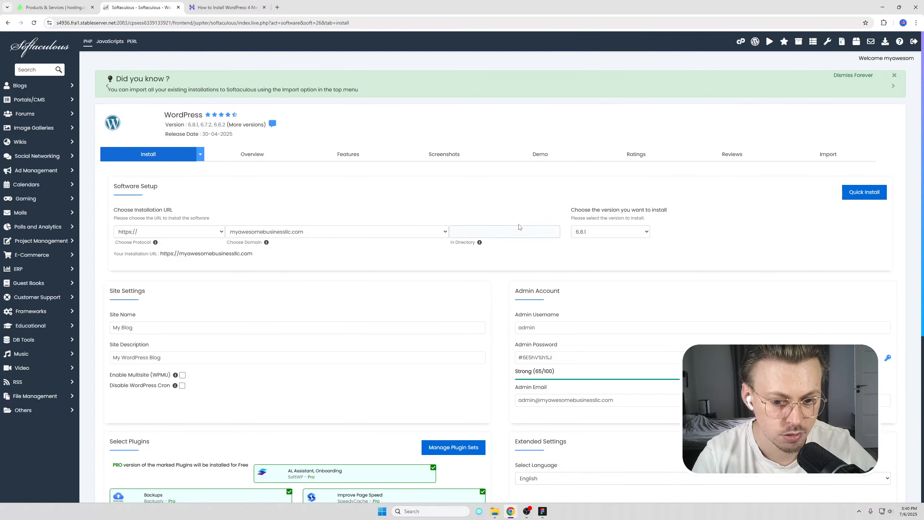
{"action": "left_click", "coordinate": [147, 327]}
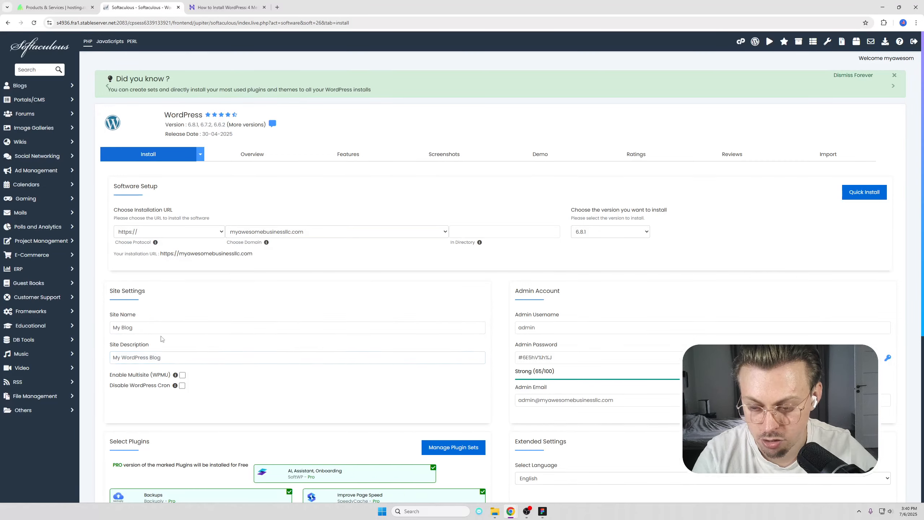
{"action": "triple_click", "coordinate": [170, 328]}
{"action": "scroll", "coordinate": [218, 317], "scroll_direction": "down", "scroll_amount": 4}
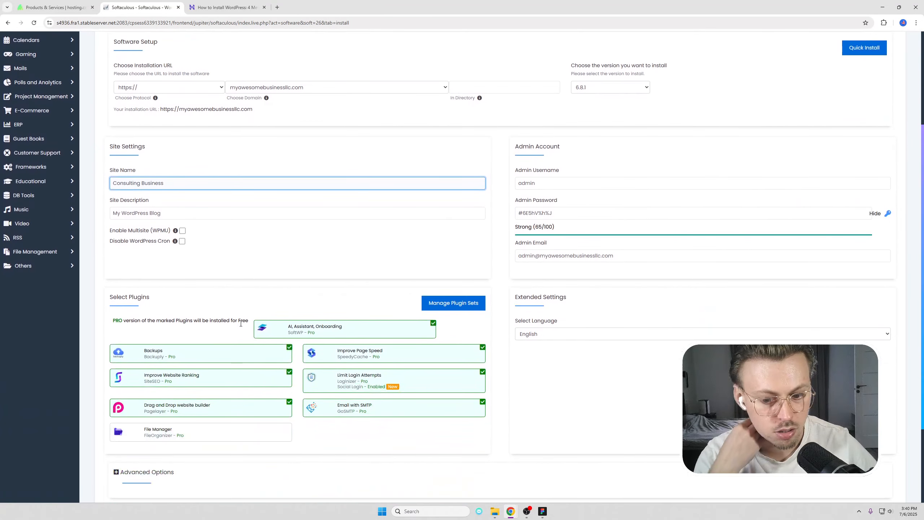
{"action": "left_click", "coordinate": [391, 329]}
{"action": "left_click", "coordinate": [412, 351]}
{"action": "left_click", "coordinate": [430, 417]}
{"action": "left_click", "coordinate": [435, 382]}
{"action": "left_click", "coordinate": [236, 380]}
{"action": "left_click", "coordinate": [239, 352]}
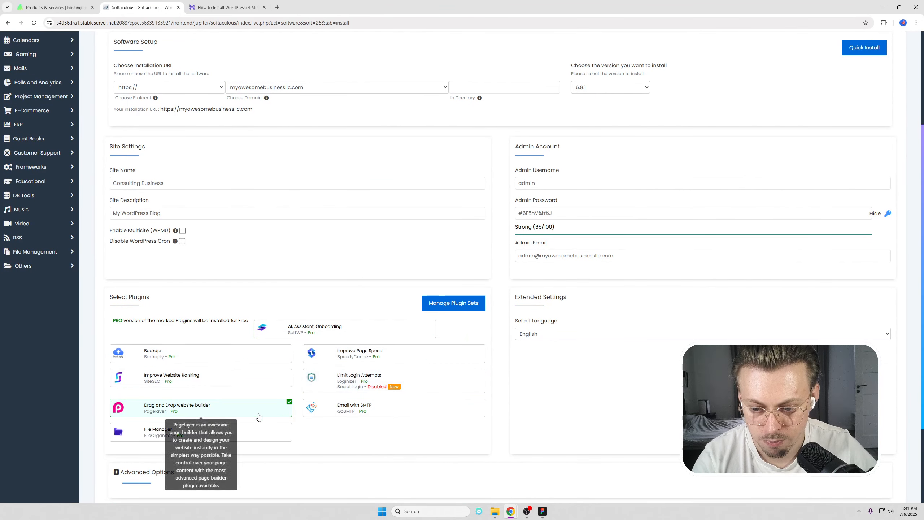
{"action": "left_click", "coordinate": [258, 416]}
{"action": "scroll", "coordinate": [613, 320], "scroll_direction": "up", "scroll_amount": 3}
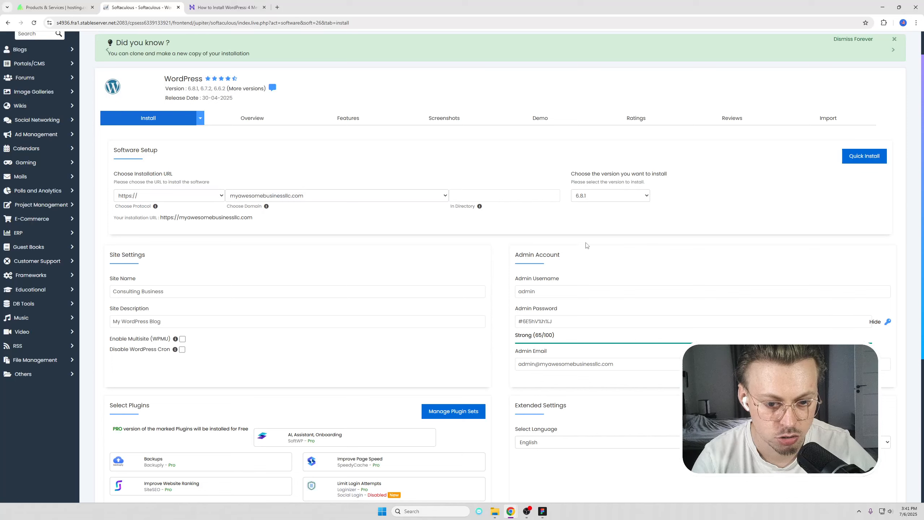
Enter a new admin password and launch the WordPress installation.
{"action": "left_click", "coordinate": [558, 290]}
{"action": "left_click_drag", "start_coordinate": [559, 291], "coordinate": [506, 294]}
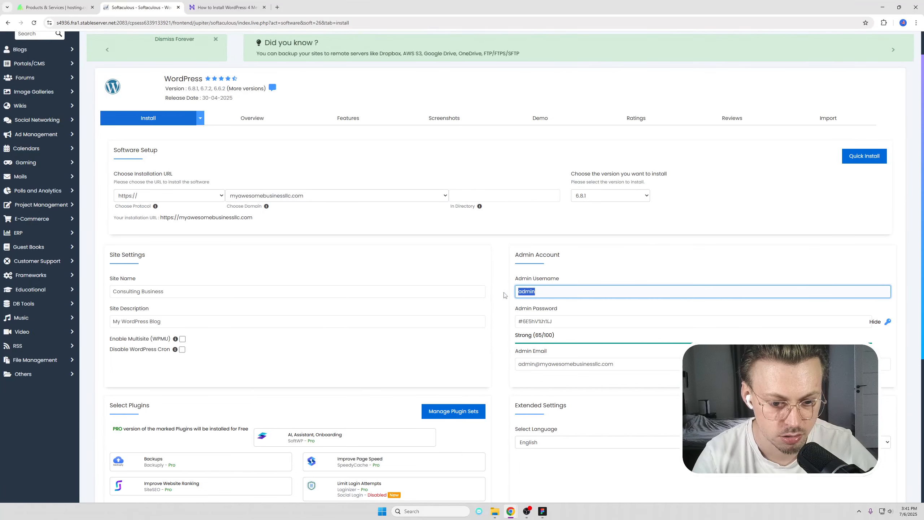
{"action": "key", "text": "Tab"}
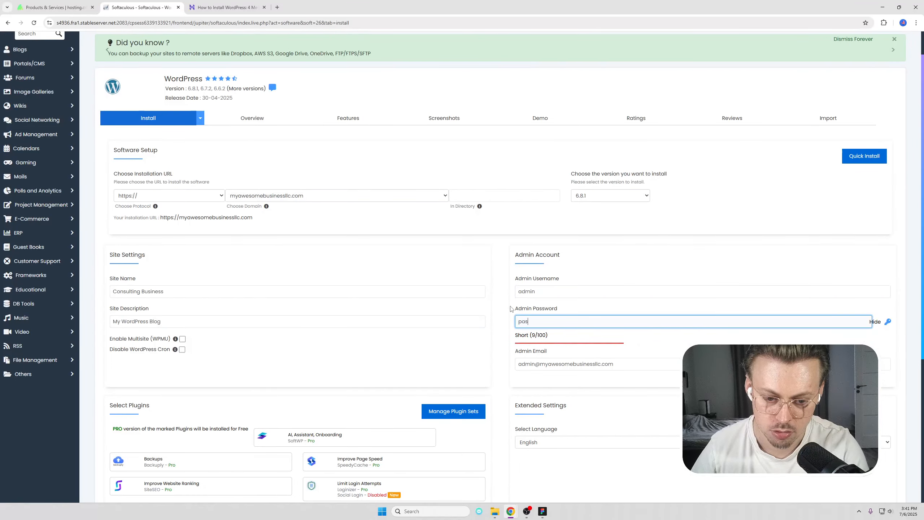
{"action": "type", "text": "password"}
{"action": "key", "text": "Tab"}
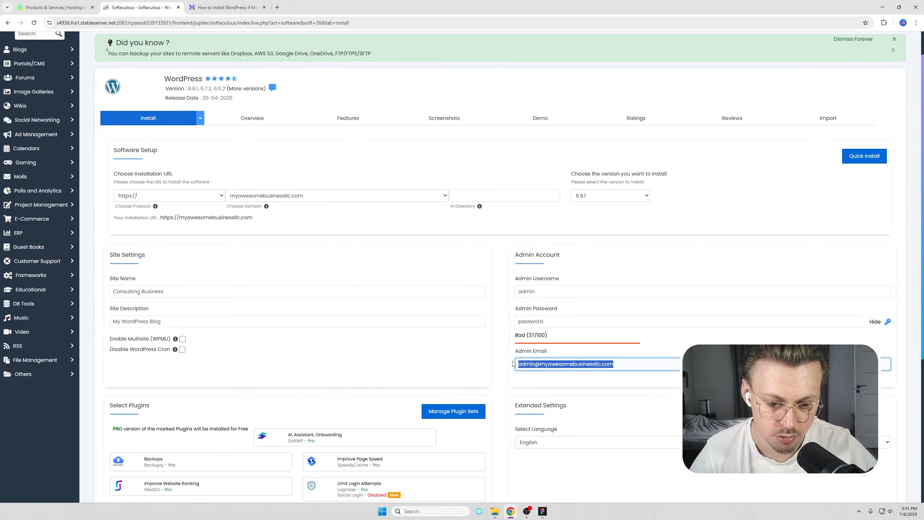
{"action": "scroll", "coordinate": [511, 307], "scroll_direction": "down", "scroll_amount": 6}
{"action": "left_click", "coordinate": [501, 402]}
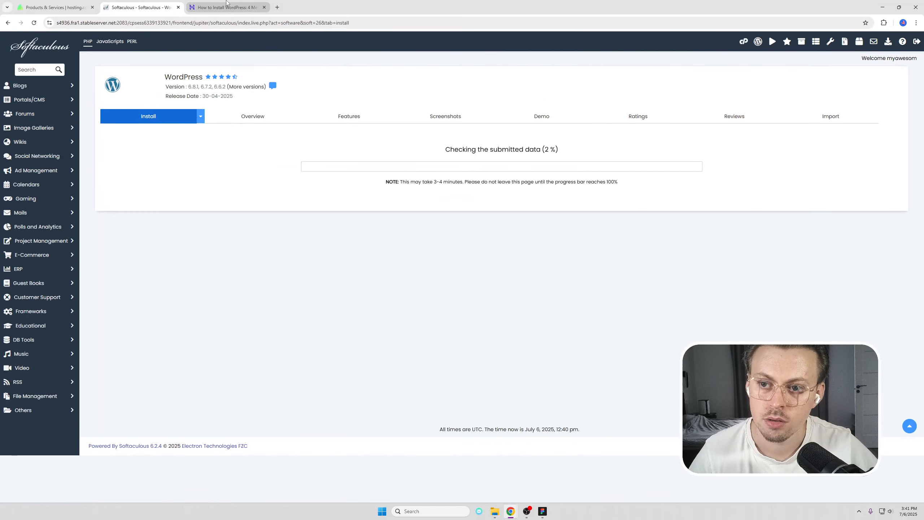
Read through the Hostinger WordPress install tutorial, then close it to return to Softaculous.
{"action": "left_click", "coordinate": [225, 8]}
{"action": "left_click_drag", "start_coordinate": [90, 23], "coordinate": [55, 24]}
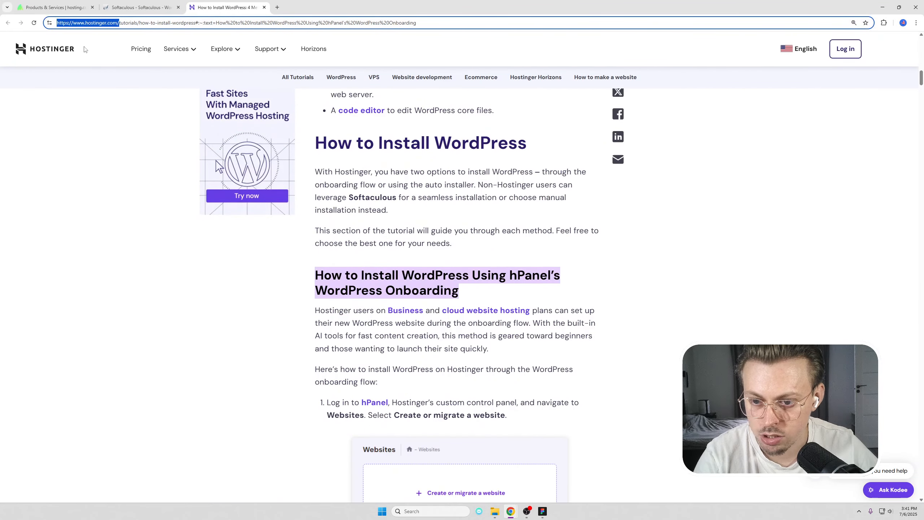
{"action": "scroll", "coordinate": [489, 213], "scroll_direction": "down", "scroll_amount": 7}
{"action": "left_click", "coordinate": [639, 219]}
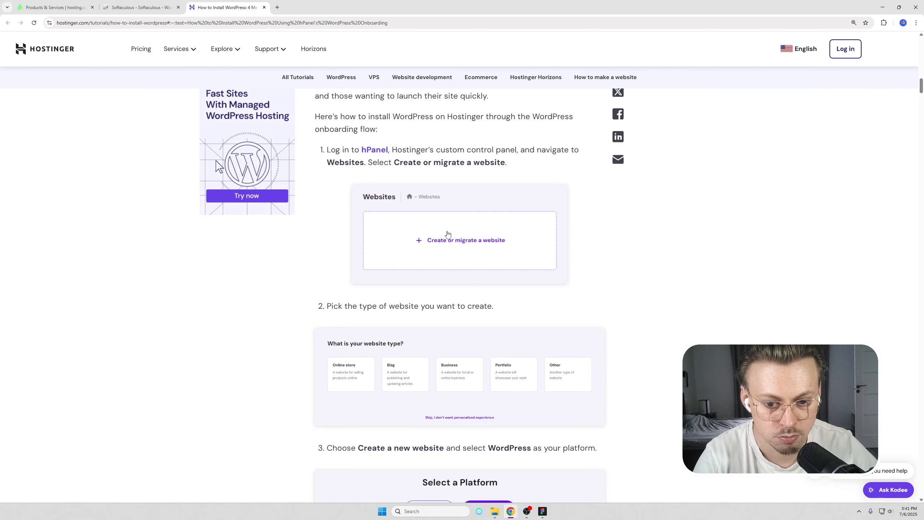
{"action": "scroll", "coordinate": [448, 234], "scroll_direction": "down", "scroll_amount": 8}
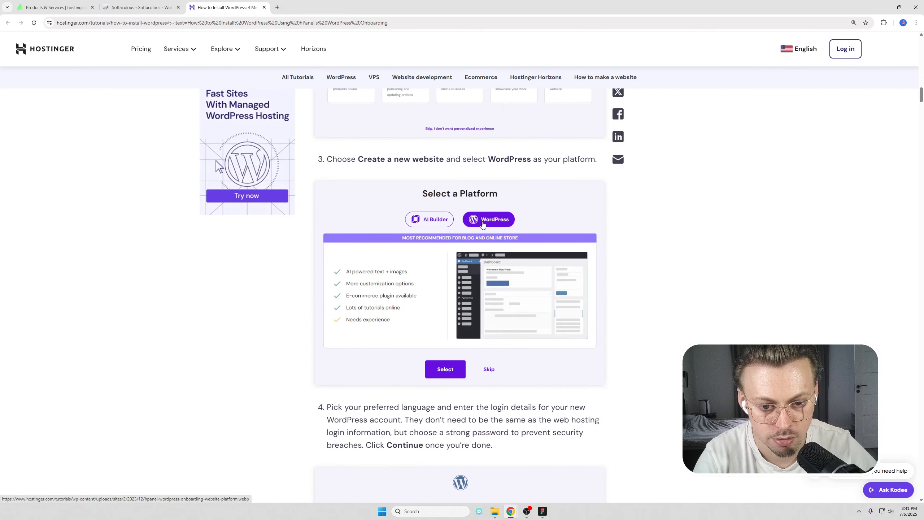
{"action": "scroll", "coordinate": [482, 224], "scroll_direction": "down", "scroll_amount": 8}
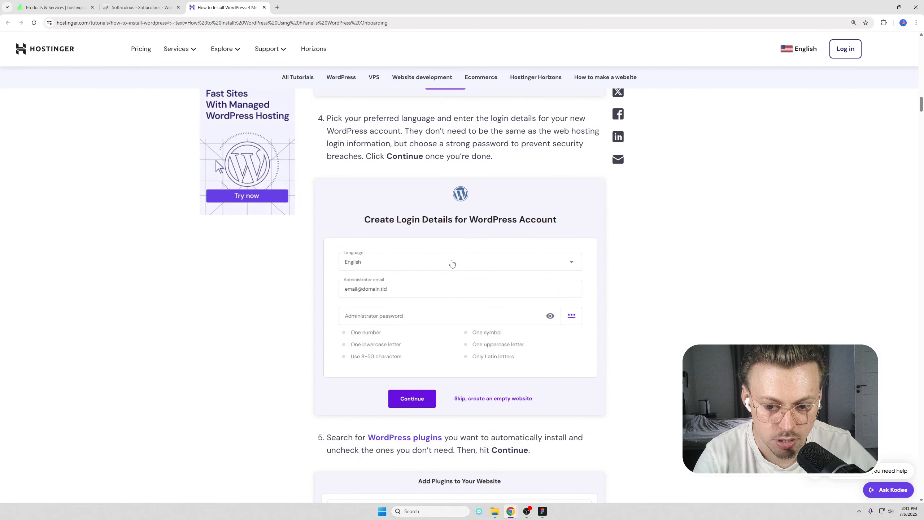
{"action": "scroll", "coordinate": [440, 313], "scroll_direction": "down", "scroll_amount": 9}
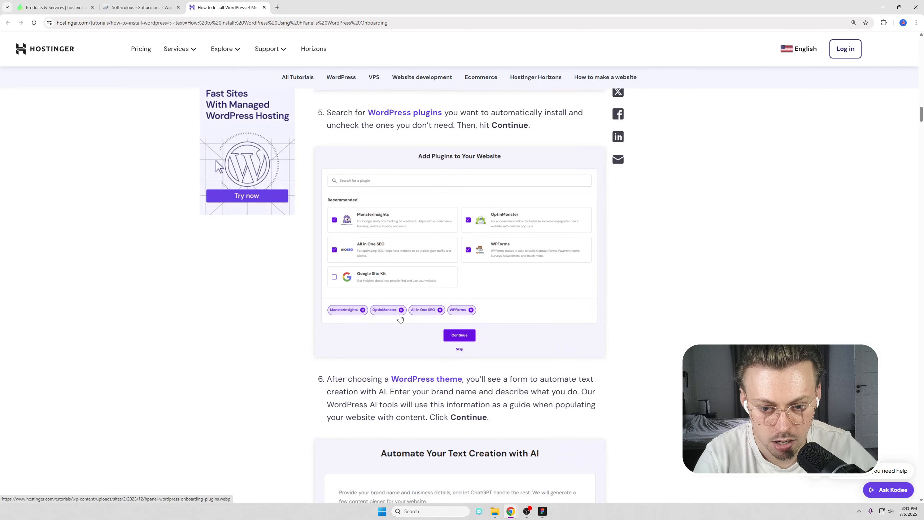
{"action": "scroll", "coordinate": [400, 319], "scroll_direction": "down", "scroll_amount": 8}
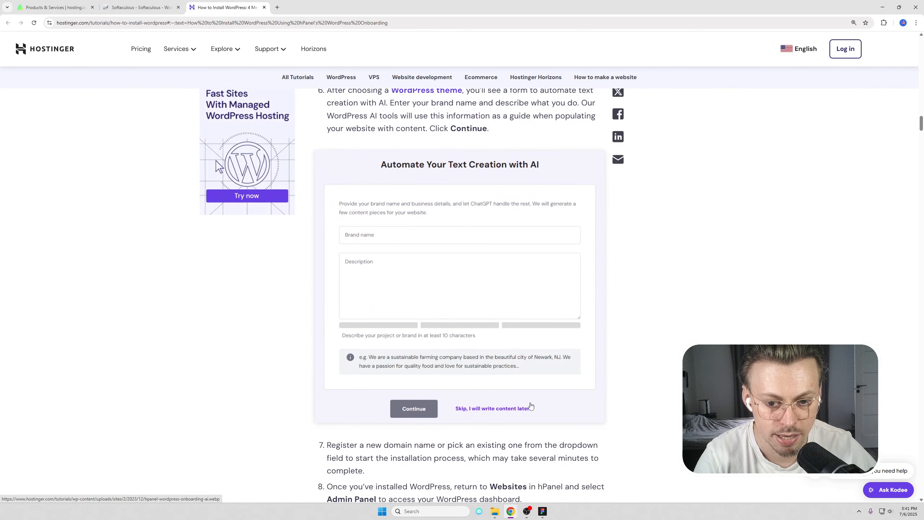
{"action": "scroll", "coordinate": [531, 406], "scroll_direction": "down", "scroll_amount": 8}
{"action": "left_click", "coordinate": [264, 8]}
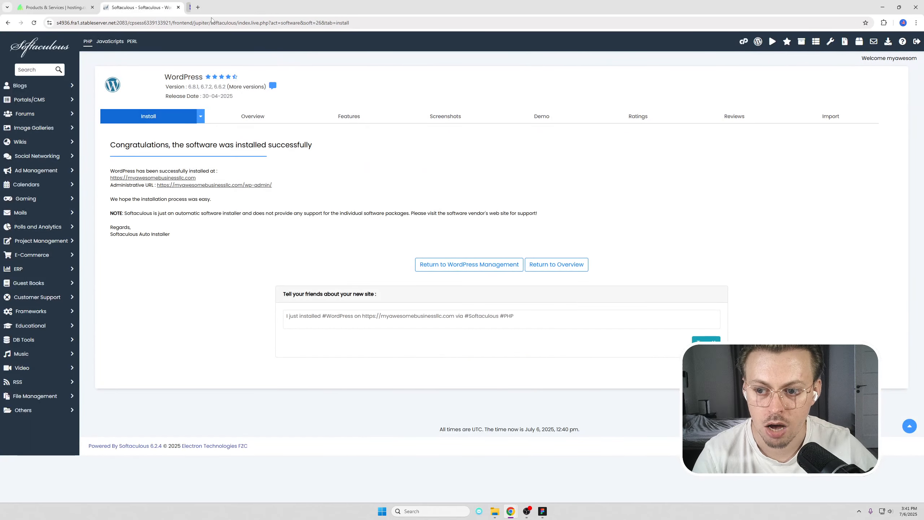
Open the new site at 125% zoom and log in to the admin via /wp-admin.
{"action": "left_click", "coordinate": [153, 178]}
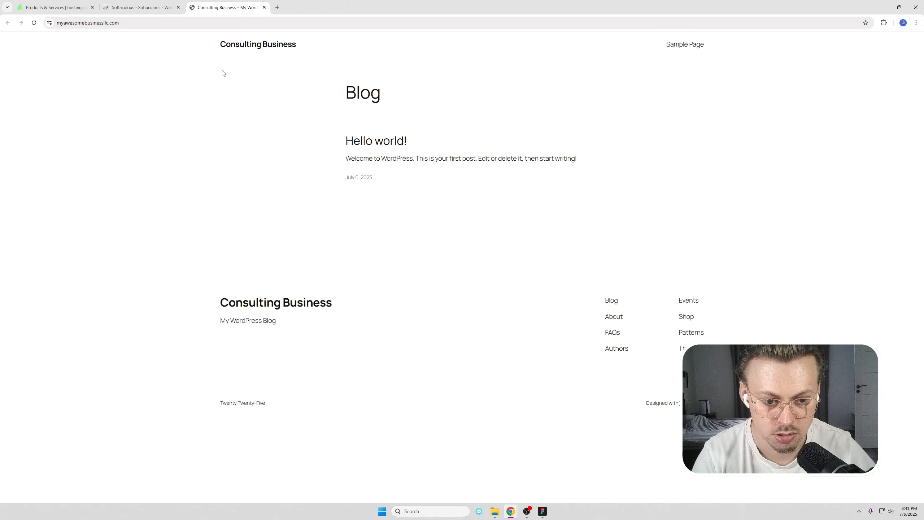
{"action": "left_click", "coordinate": [179, 7]}
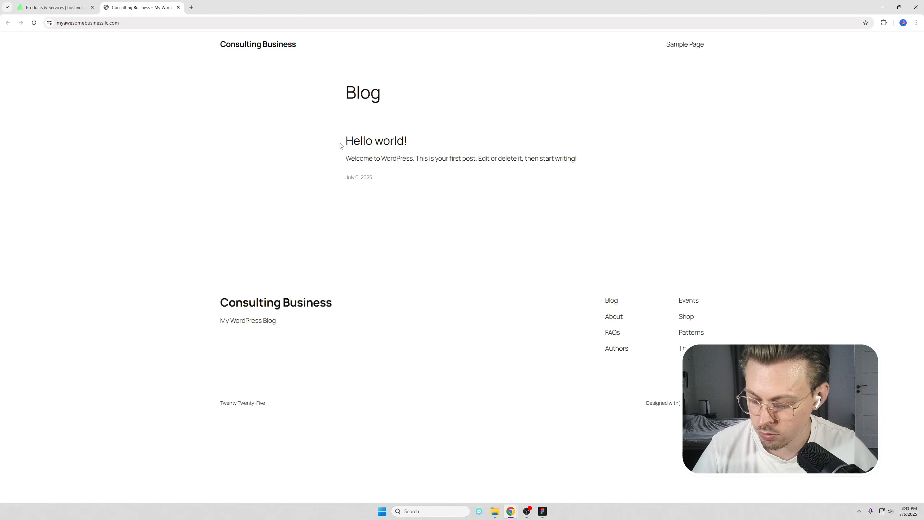
{"action": "key", "text": "ctrl+plus"}
{"action": "key", "text": "ctrl+plus"}
{"action": "left_click", "coordinate": [246, 24]}
{"action": "left_click", "coordinate": [246, 24]}
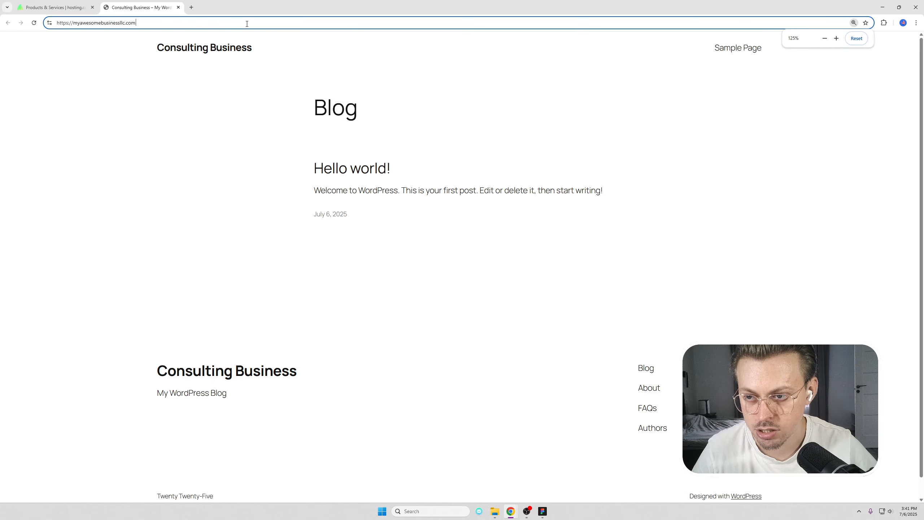
{"action": "type", "text": "/wp-admin"}
{"action": "key", "text": "Return"}
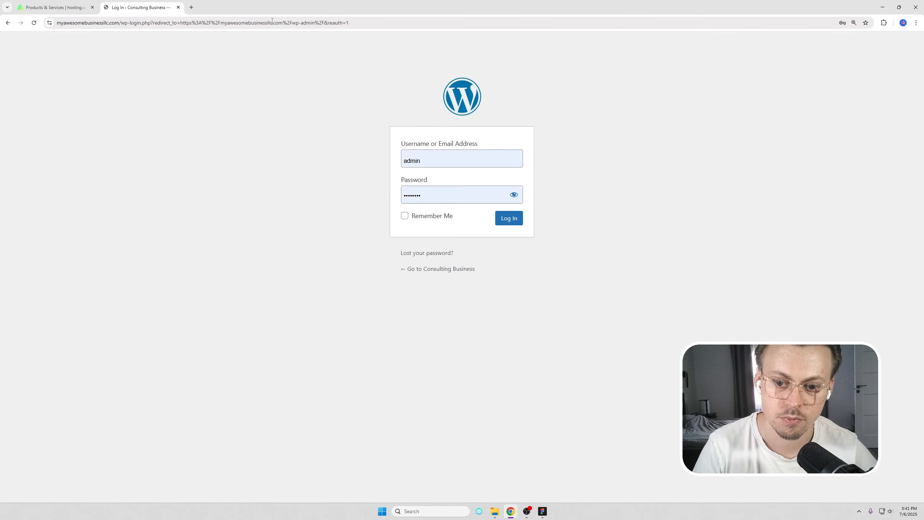
{"action": "left_click", "coordinate": [502, 221]}
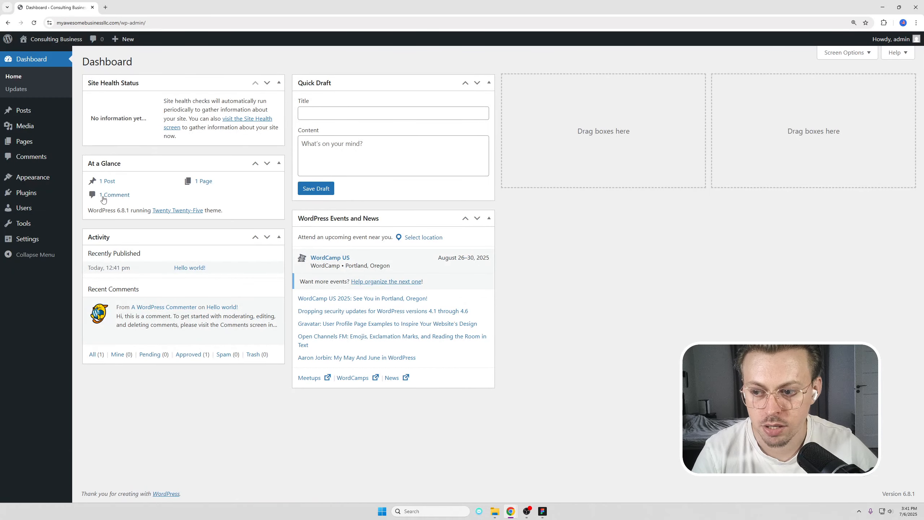
Search the theme directory for 'bosa consulting', then install and activate Bosa Consulting.
{"action": "mouse_move", "coordinate": [51, 177]}
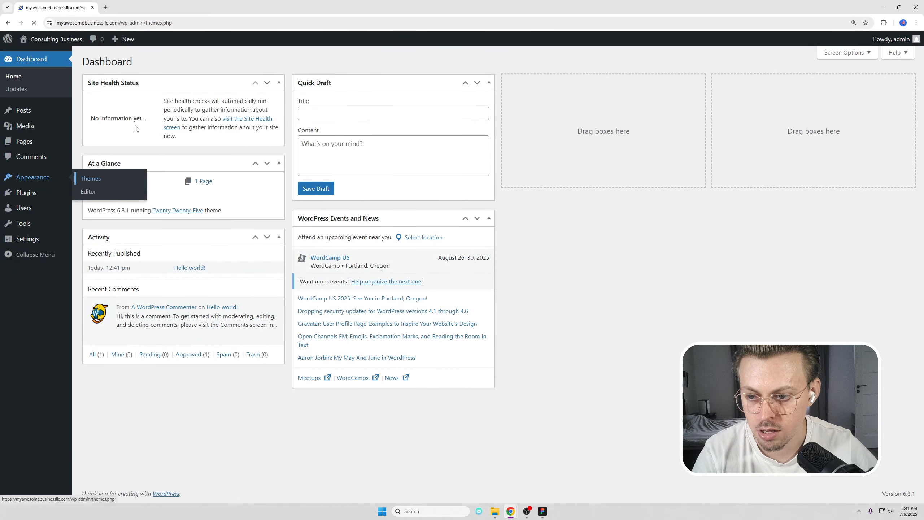
{"action": "left_click", "coordinate": [166, 61]}
{"action": "left_click", "coordinate": [798, 88]}
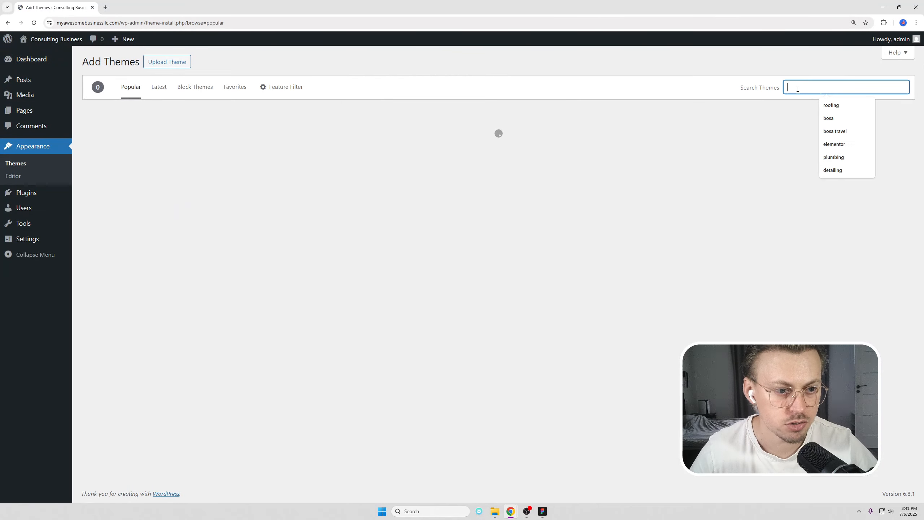
{"action": "type", "text": "bosa colsultin"}
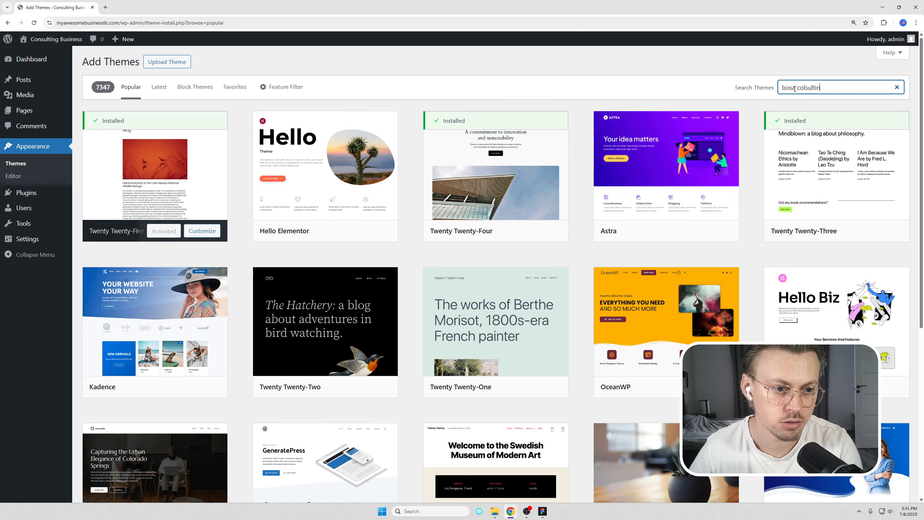
{"action": "key", "text": "ctrl+BackSpace"}
{"action": "type", "text": "consulting"}
{"action": "left_click", "coordinate": [181, 233]}
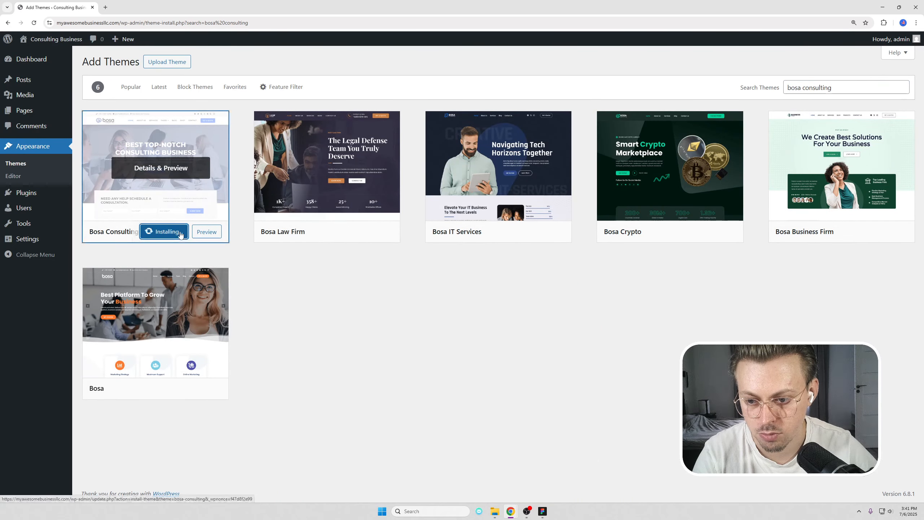
{"action": "left_click", "coordinate": [161, 231]}
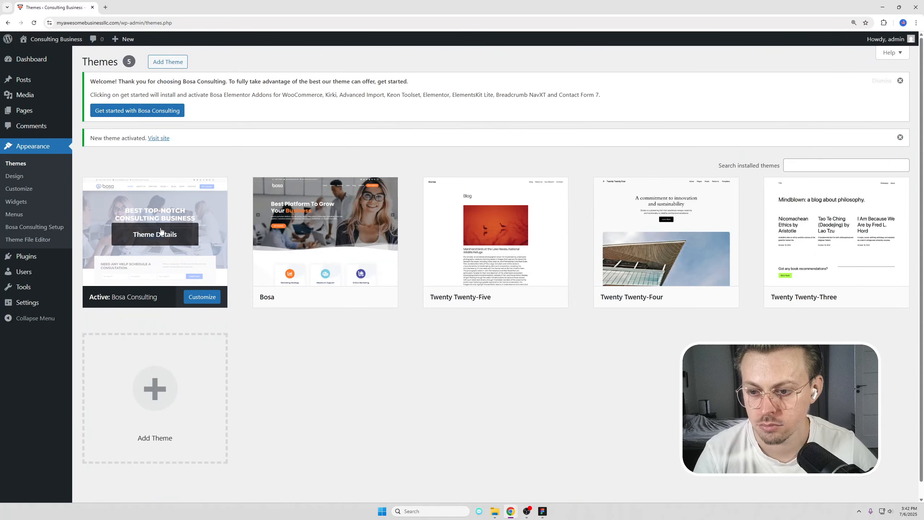
Install the Bosa Consulting required plugins, dismiss the notices, and import the Consulting demo.
{"action": "left_click", "coordinate": [128, 110]}
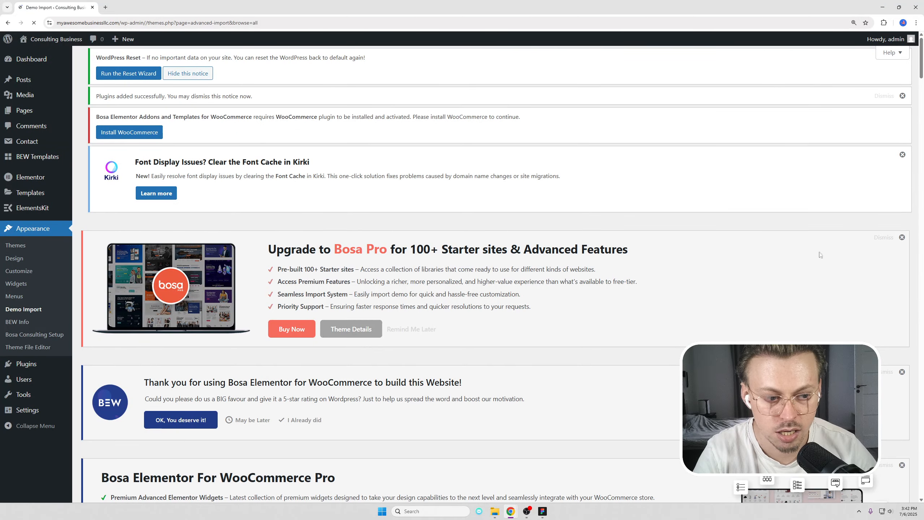
{"action": "left_click", "coordinate": [883, 237]}
{"action": "left_click", "coordinate": [902, 154]}
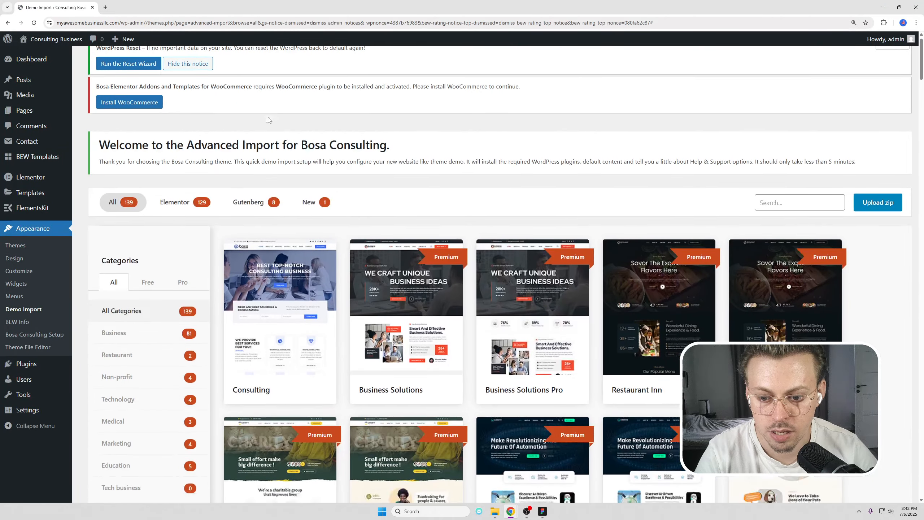
{"action": "scroll", "coordinate": [304, 268], "scroll_direction": "down", "scroll_amount": 3}
{"action": "left_click", "coordinate": [309, 271]}
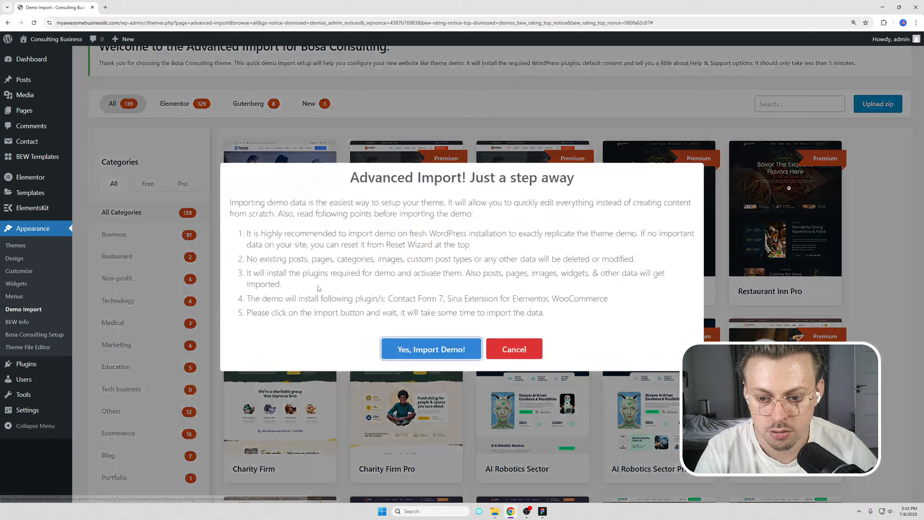
{"action": "left_click", "coordinate": [409, 348]}
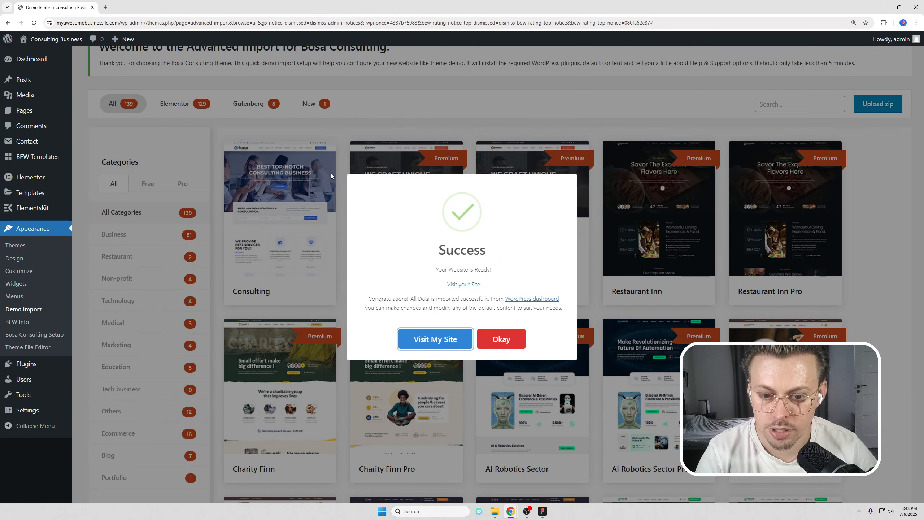
Visit the new site in a new tab and scroll through the demo homepage.
{"action": "left_click", "coordinate": [433, 340]}
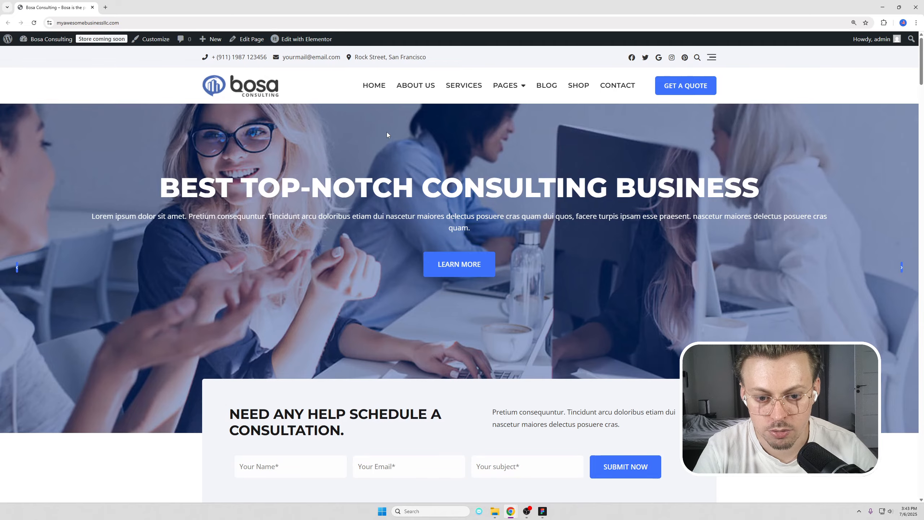
{"action": "scroll", "coordinate": [387, 131], "scroll_direction": "down", "scroll_amount": 15}
{"action": "scroll", "coordinate": [407, 135], "scroll_direction": "down", "scroll_amount": 15}
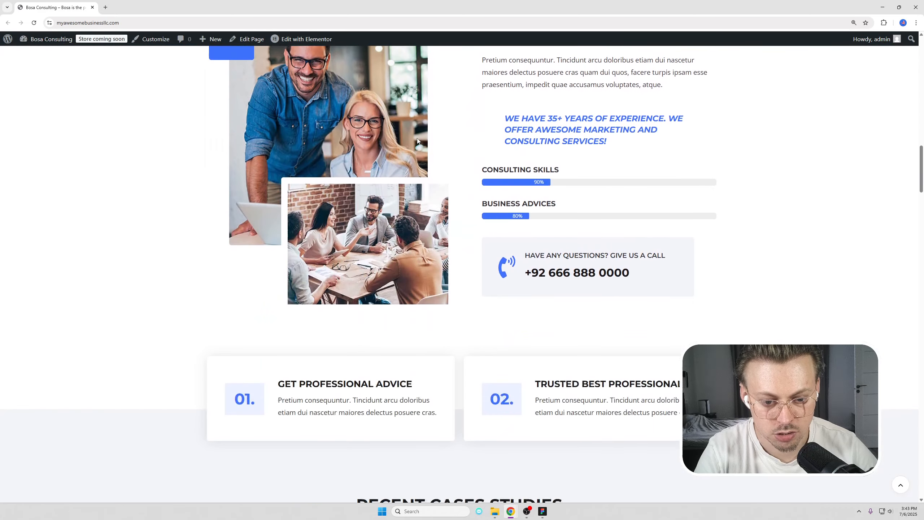
{"action": "scroll", "coordinate": [410, 102], "scroll_direction": "up", "scroll_amount": 20}
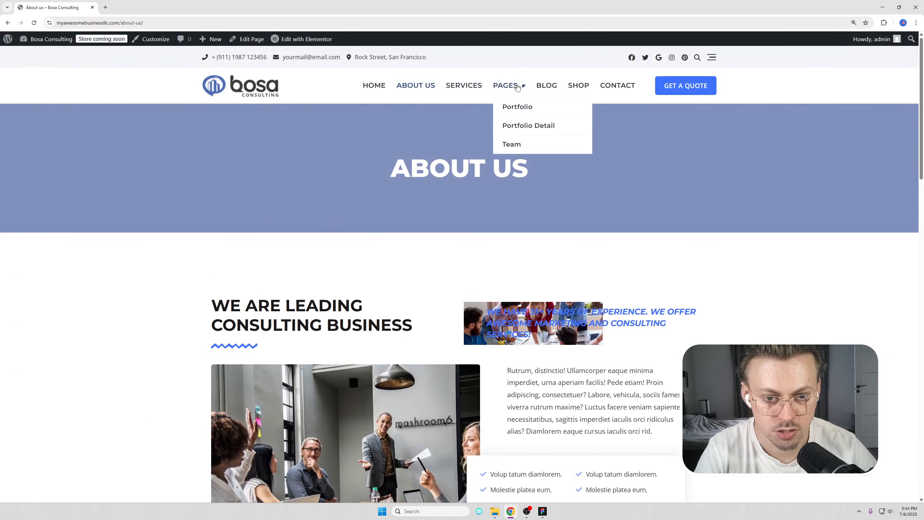
{"action": "scroll", "coordinate": [610, 153], "scroll_direction": "down", "scroll_amount": 5}
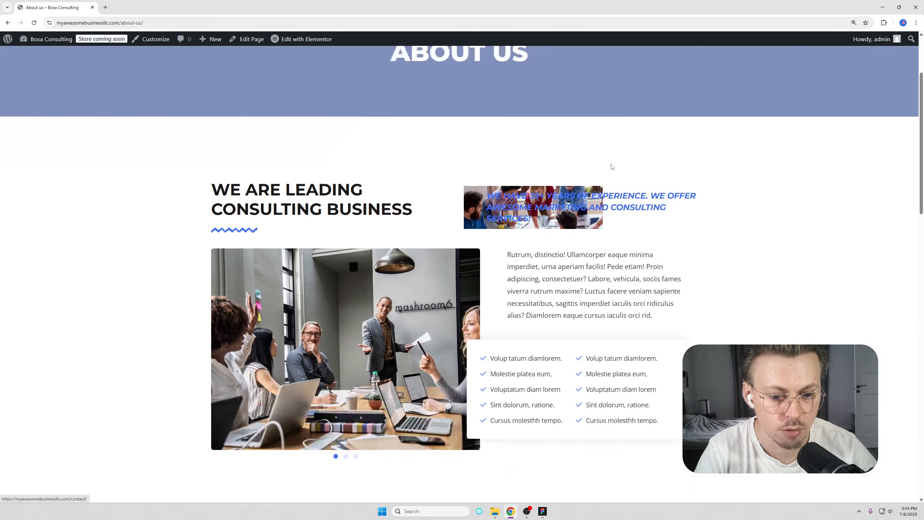
{"action": "scroll", "coordinate": [610, 170], "scroll_direction": "up", "scroll_amount": 1}
{"action": "scroll", "coordinate": [474, 208], "scroll_direction": "down", "scroll_amount": 20}
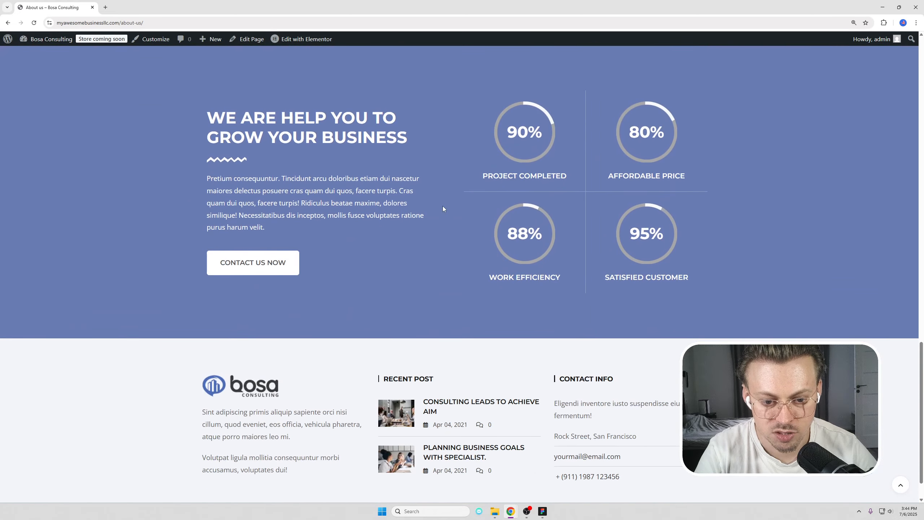
{"action": "scroll", "coordinate": [459, 186], "scroll_direction": "up", "scroll_amount": 20}
Browse the About Us, Portfolio and Contact pages, then return home and open the Customizer.
{"action": "mouse_move", "coordinate": [507, 84]}
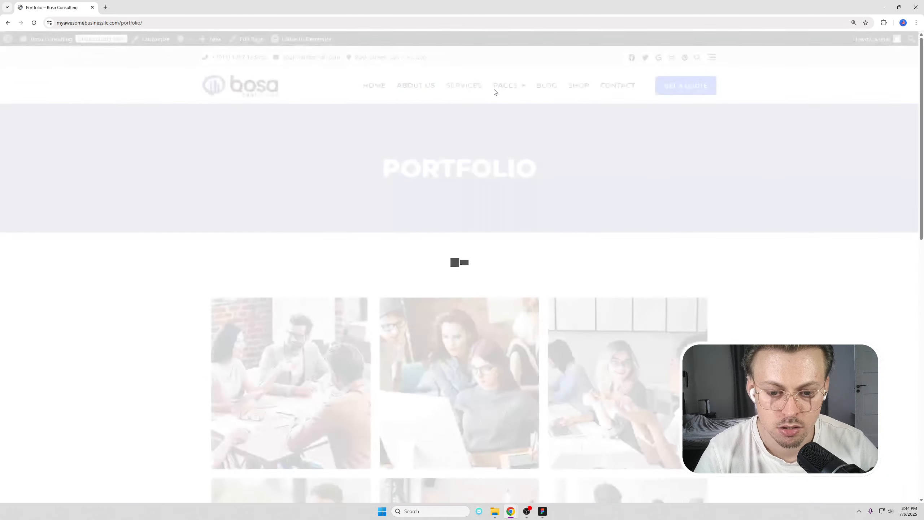
{"action": "scroll", "coordinate": [471, 126], "scroll_direction": "down", "scroll_amount": 8}
{"action": "left_click", "coordinate": [479, 129]}
{"action": "scroll", "coordinate": [468, 175], "scroll_direction": "up", "scroll_amount": 15}
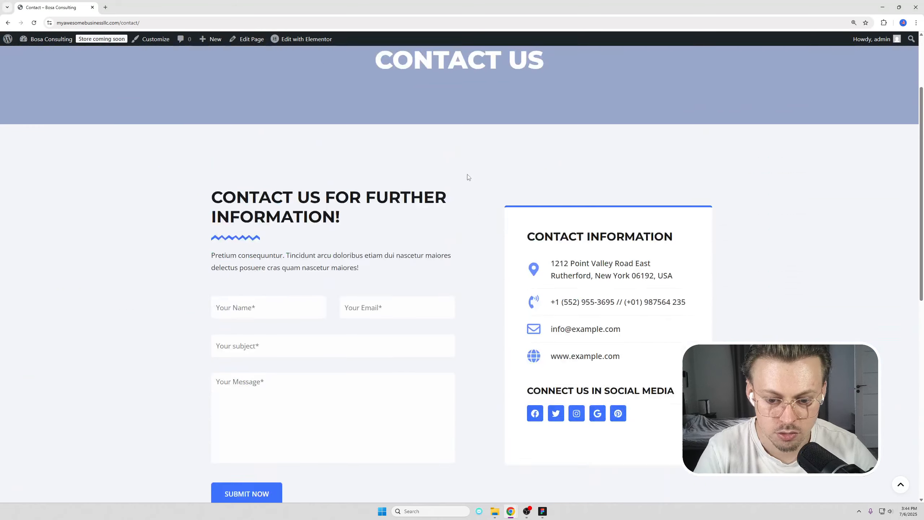
{"action": "left_click", "coordinate": [255, 87]}
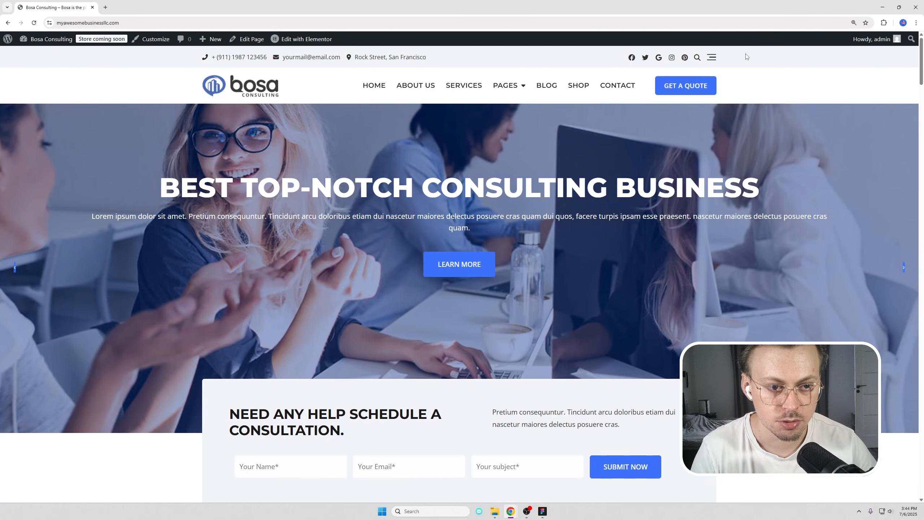
{"action": "left_click", "coordinate": [153, 39]}
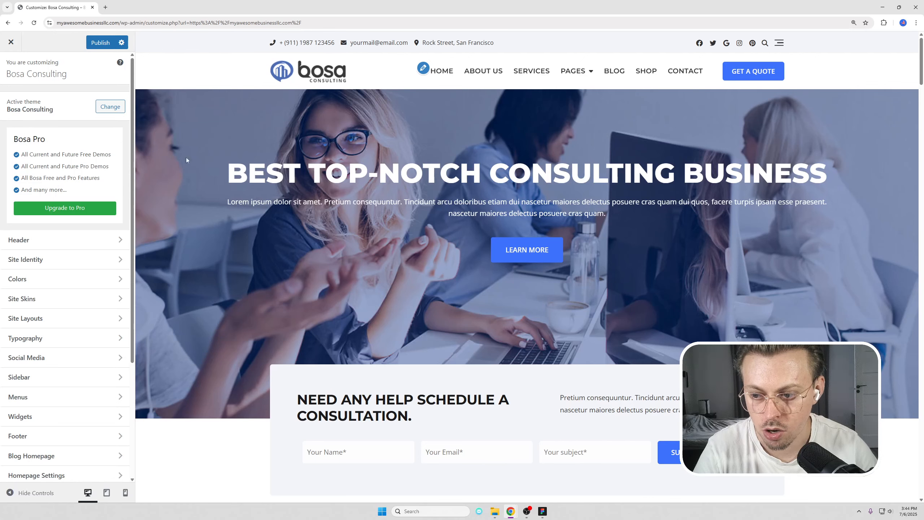
Open Site Identity, start replacing the bosa logo, then close the logo chooser unchanged.
{"action": "left_click", "coordinate": [37, 259]}
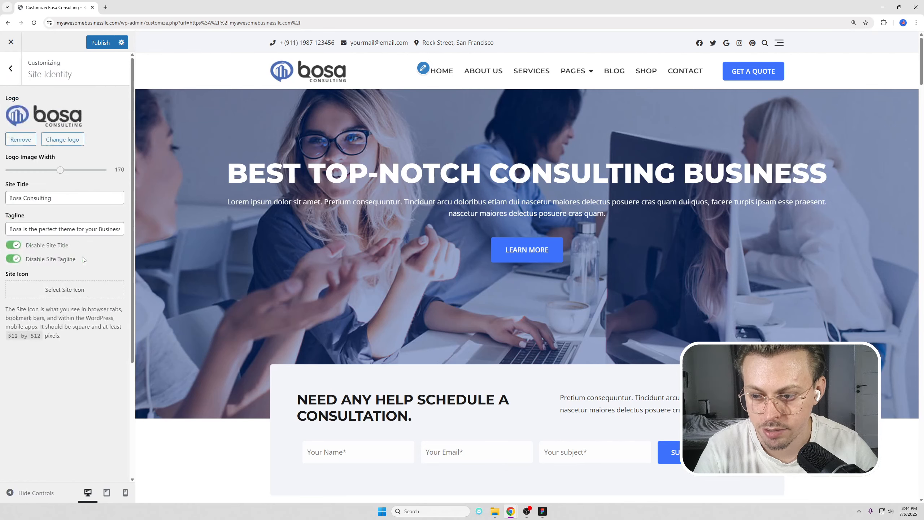
{"action": "left_click", "coordinate": [69, 140]}
{"action": "left_click", "coordinate": [33, 77]}
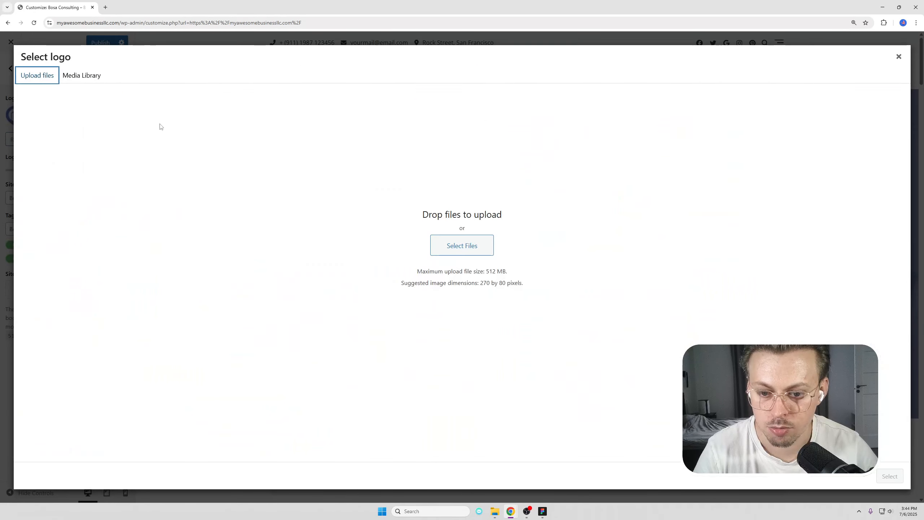
{"action": "left_click", "coordinate": [899, 56]}
{"action": "left_click", "coordinate": [104, 7]}
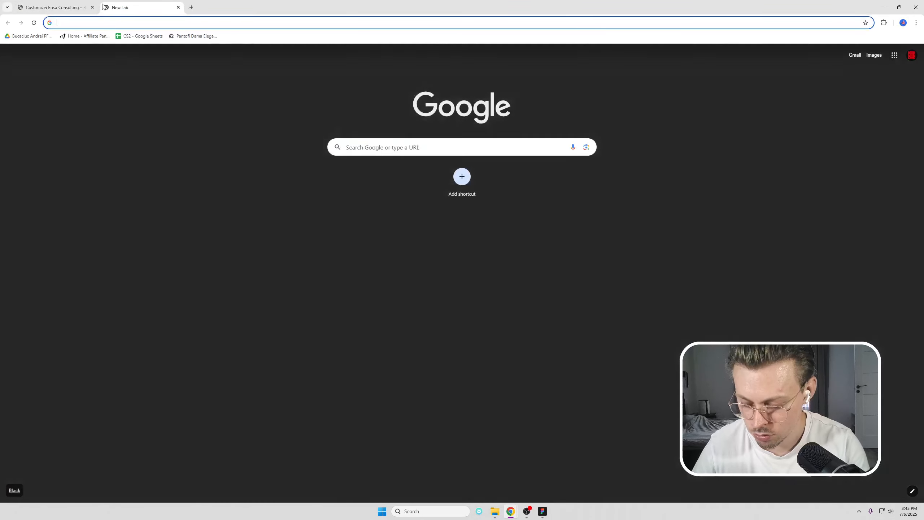
{"action": "type", "text": "canva.com"}
{"action": "key", "text": "Return"}
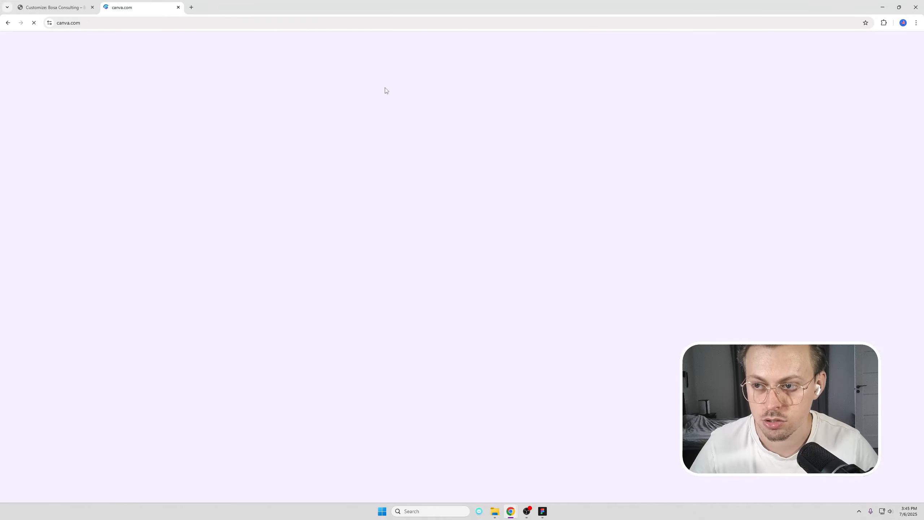
{"action": "type", "text": "consulting logo"}
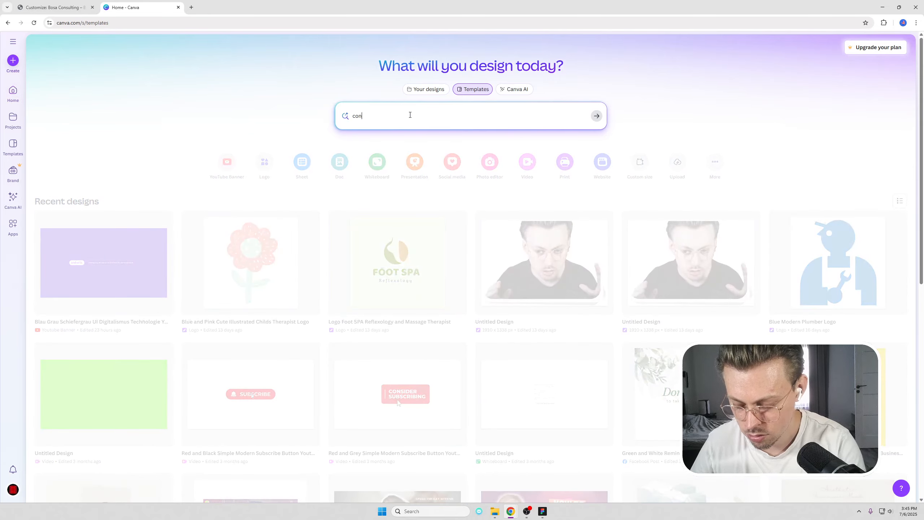
{"action": "key", "text": "Return"}
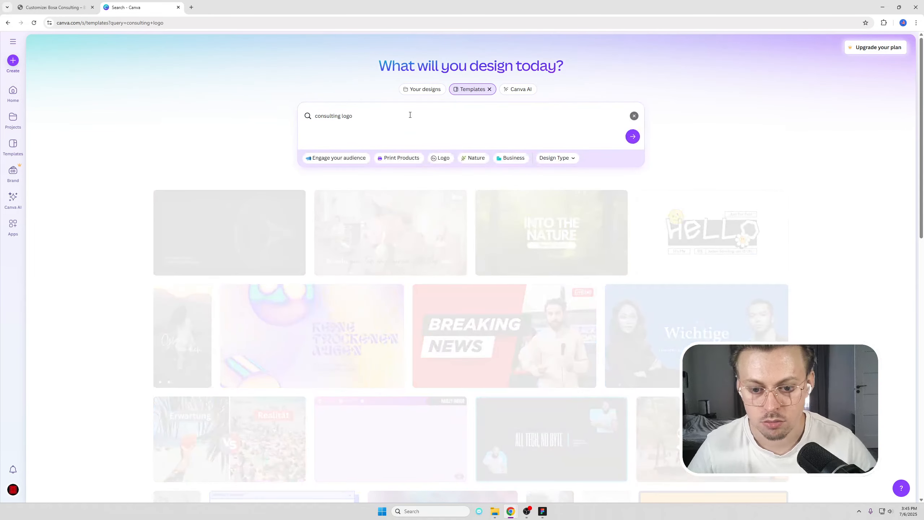
{"action": "scroll", "coordinate": [614, 240], "scroll_direction": "down", "scroll_amount": 4}
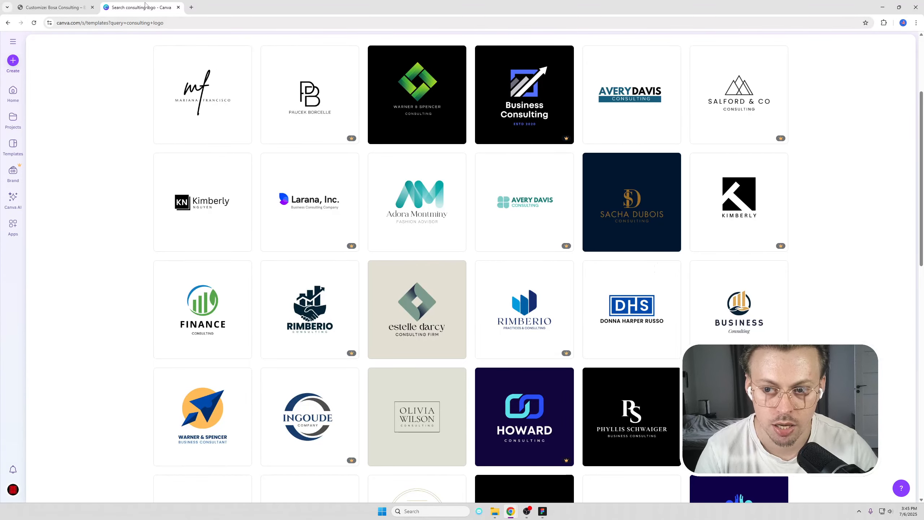
{"action": "left_click", "coordinate": [179, 7]}
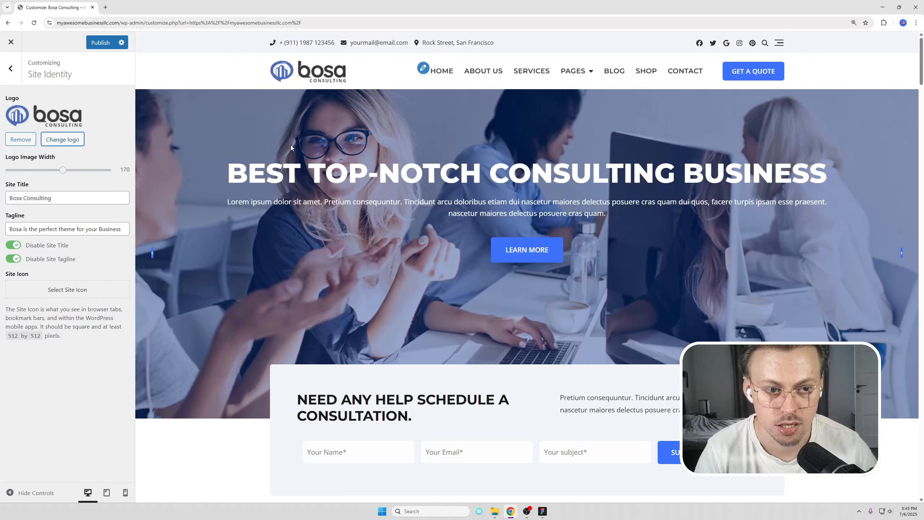
Open Header > Style and review the phone, email and address fields without changing them.
{"action": "left_click", "coordinate": [10, 68]}
{"action": "left_click", "coordinate": [58, 241]}
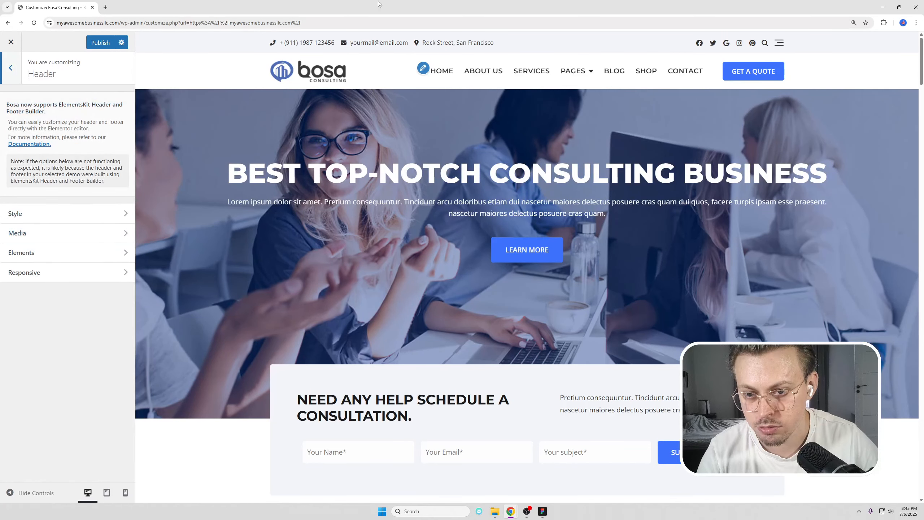
{"action": "left_click", "coordinate": [60, 213]}
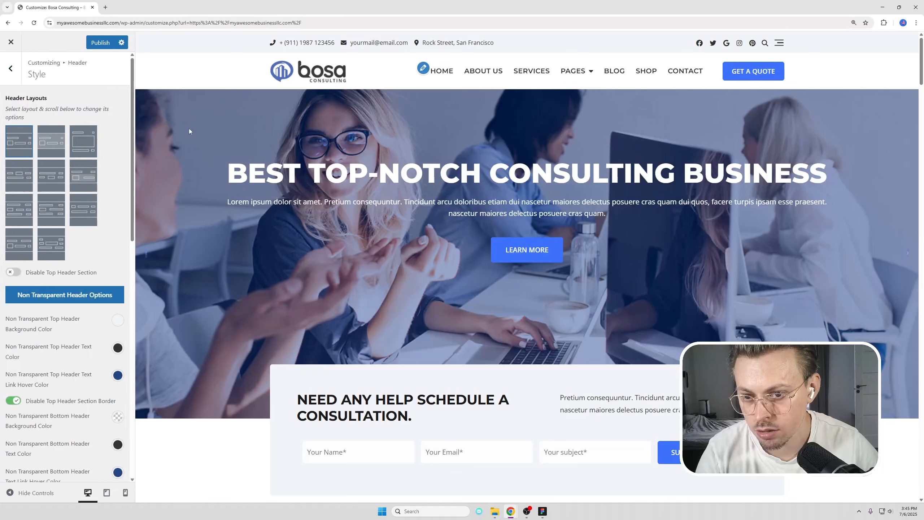
{"action": "scroll", "coordinate": [58, 190], "scroll_direction": "down", "scroll_amount": 10}
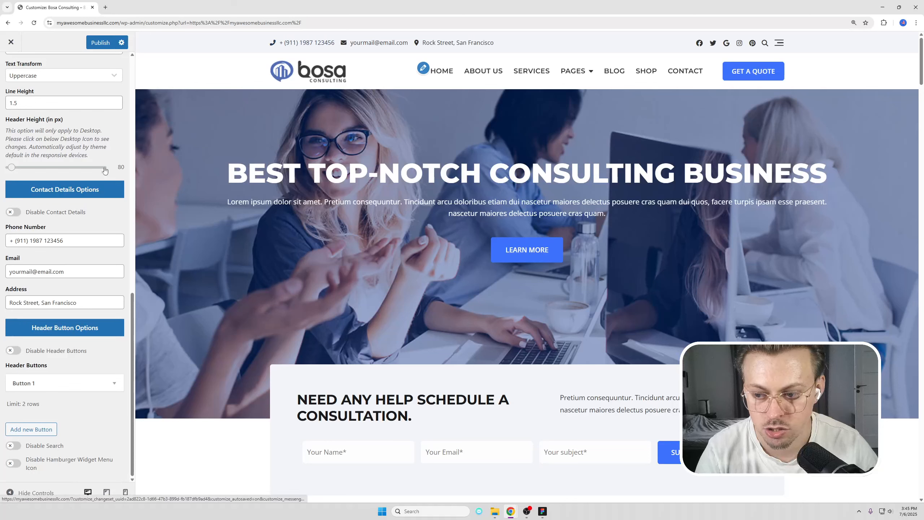
{"action": "left_click_drag", "start_coordinate": [97, 241], "coordinate": [75, 271]}
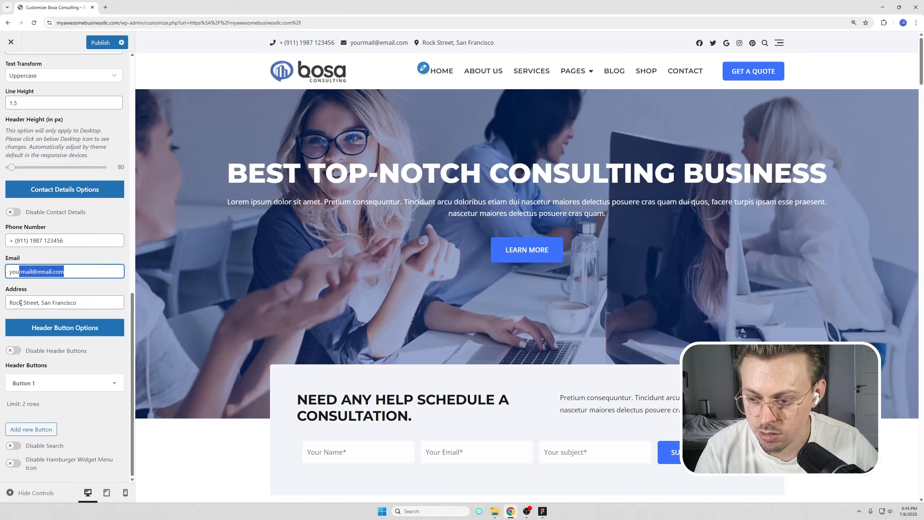
{"action": "left_click_drag", "start_coordinate": [19, 303], "coordinate": [91, 302]}
{"action": "left_click", "coordinate": [91, 303]}
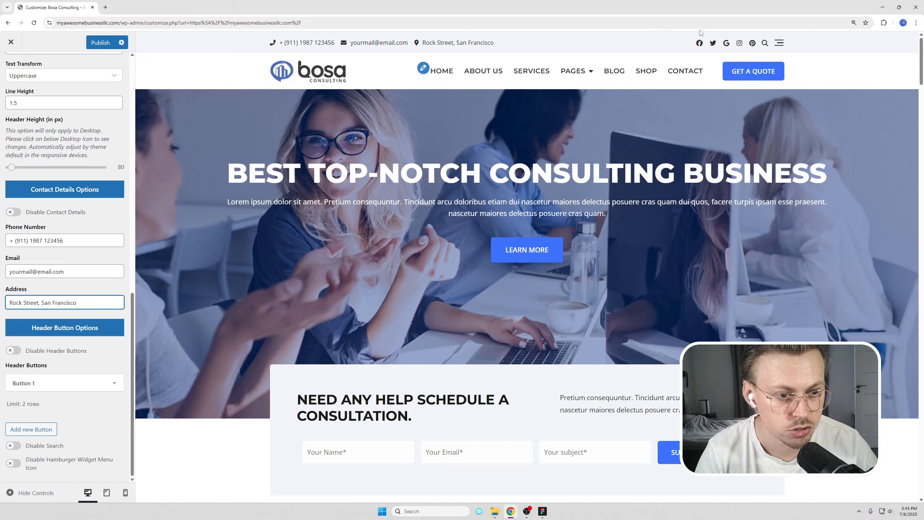
{"action": "scroll", "coordinate": [71, 178], "scroll_direction": "up", "scroll_amount": 15}
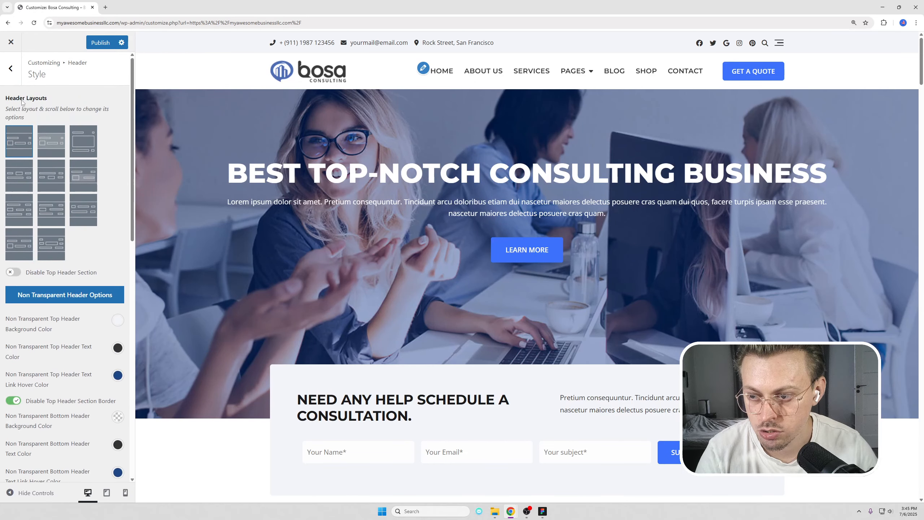
Remove the fifth social link (Pinterest) under Social Media > Elements, leaving four header icons.
{"action": "left_click", "coordinate": [10, 71]}
{"action": "left_click", "coordinate": [8, 69]}
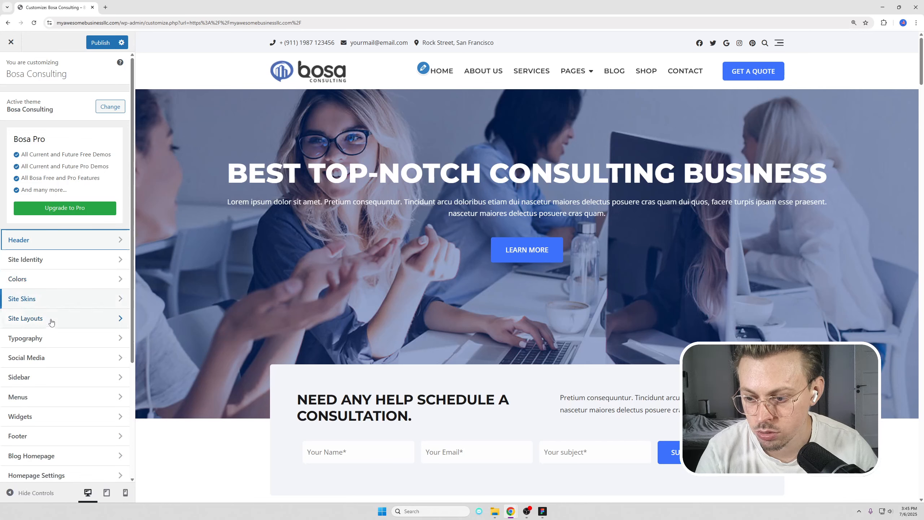
{"action": "left_click", "coordinate": [49, 358]}
{"action": "left_click", "coordinate": [48, 106]}
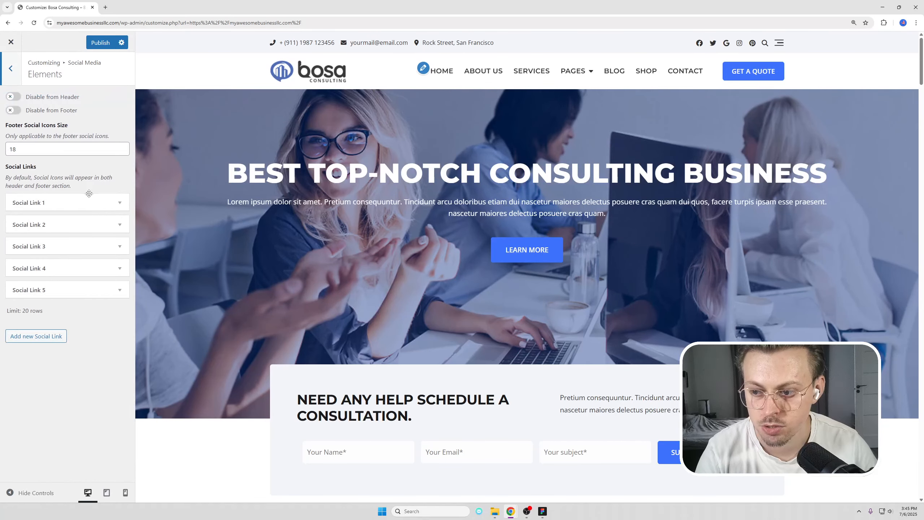
{"action": "left_click", "coordinate": [84, 296]}
{"action": "scroll", "coordinate": [84, 273], "scroll_direction": "down", "scroll_amount": 1}
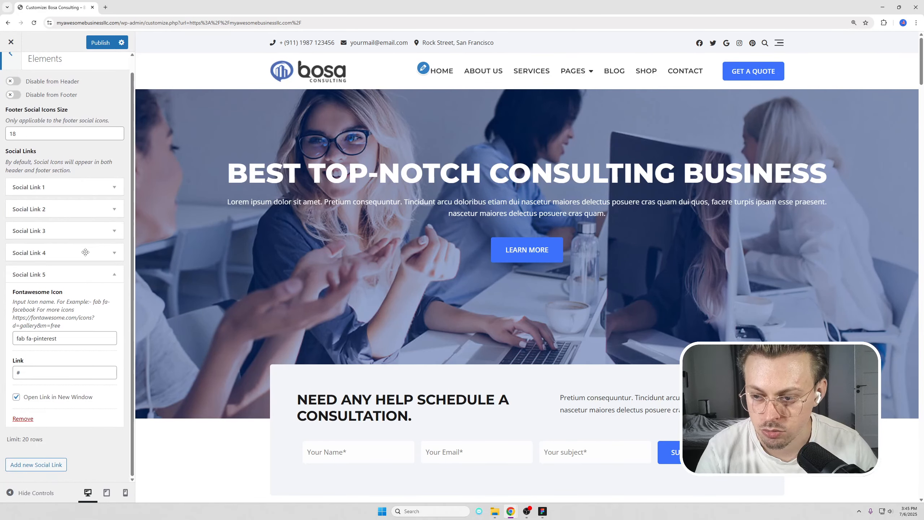
{"action": "left_click", "coordinate": [35, 371]}
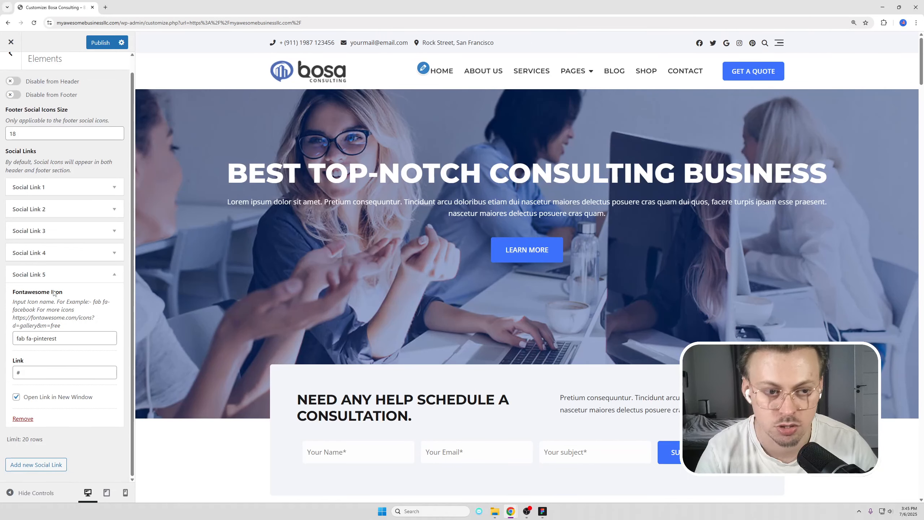
{"action": "left_click", "coordinate": [23, 419]}
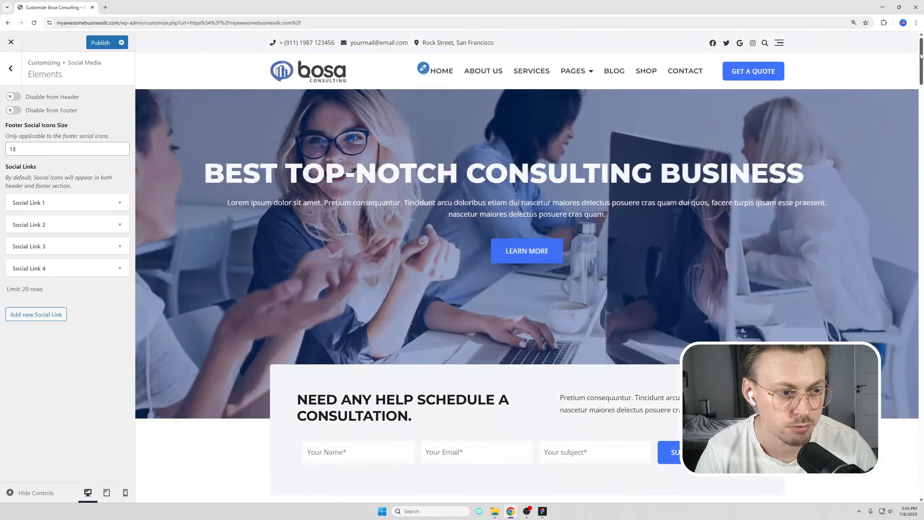
{"action": "left_click_drag", "start_coordinate": [921, 69], "coordinate": [891, 484]}
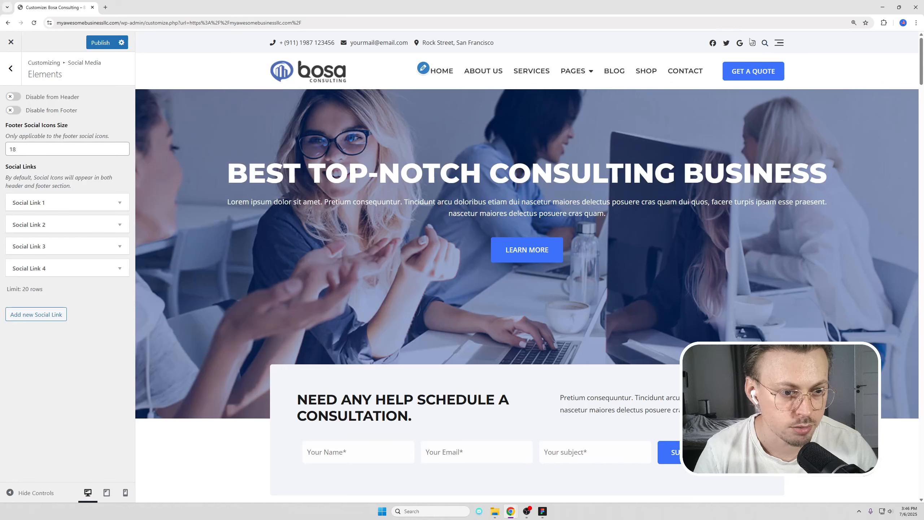
Open Header > Style and expand Header Button 1, selecting its Get a quote label.
{"action": "left_click", "coordinate": [15, 75]}
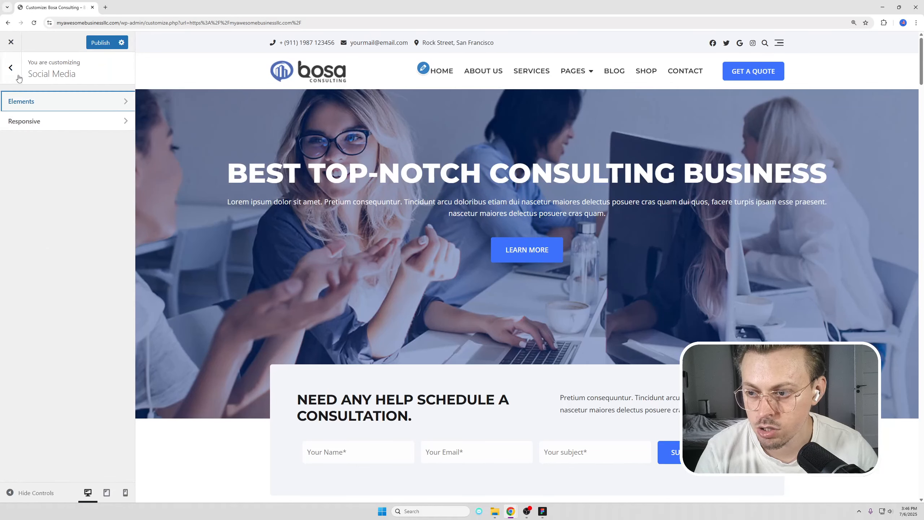
{"action": "left_click", "coordinate": [16, 75]}
{"action": "left_click", "coordinate": [51, 239]}
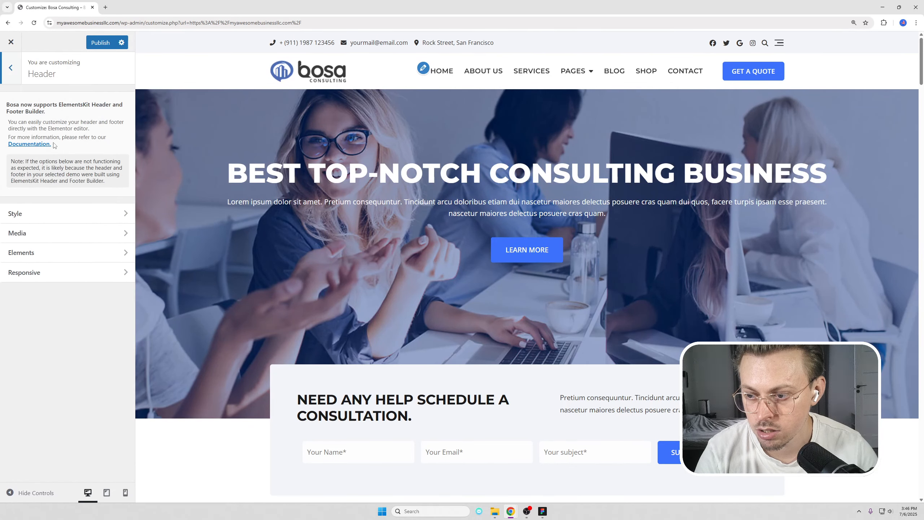
{"action": "left_click", "coordinate": [51, 214]}
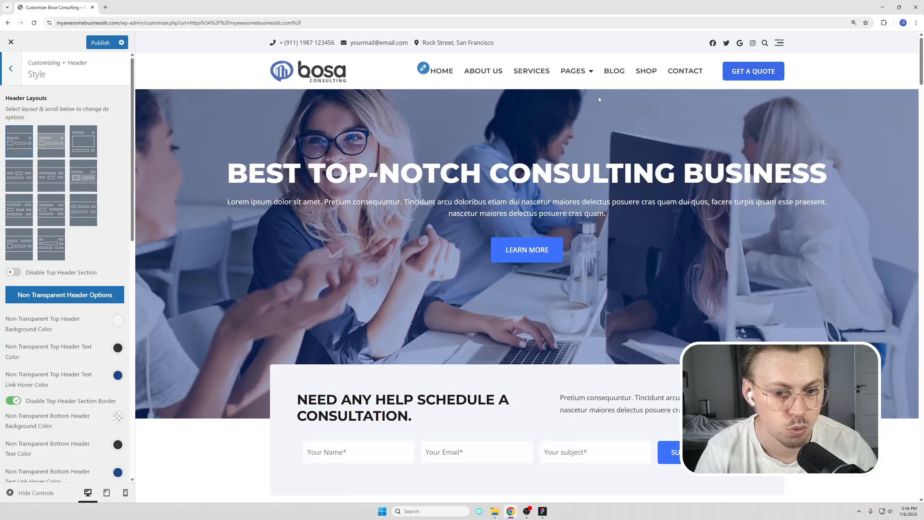
{"action": "scroll", "coordinate": [17, 290], "scroll_direction": "down", "scroll_amount": 15}
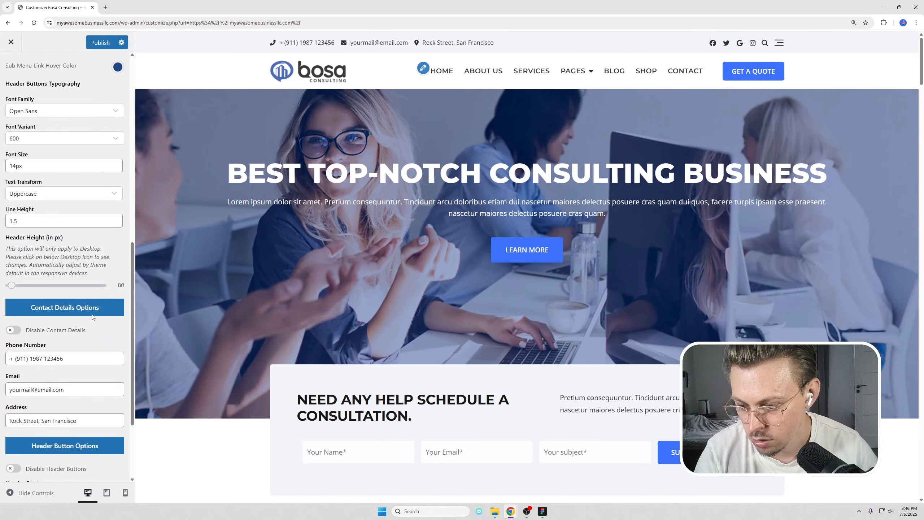
{"action": "scroll", "coordinate": [74, 324], "scroll_direction": "down", "scroll_amount": 3}
{"action": "left_click", "coordinate": [59, 386]}
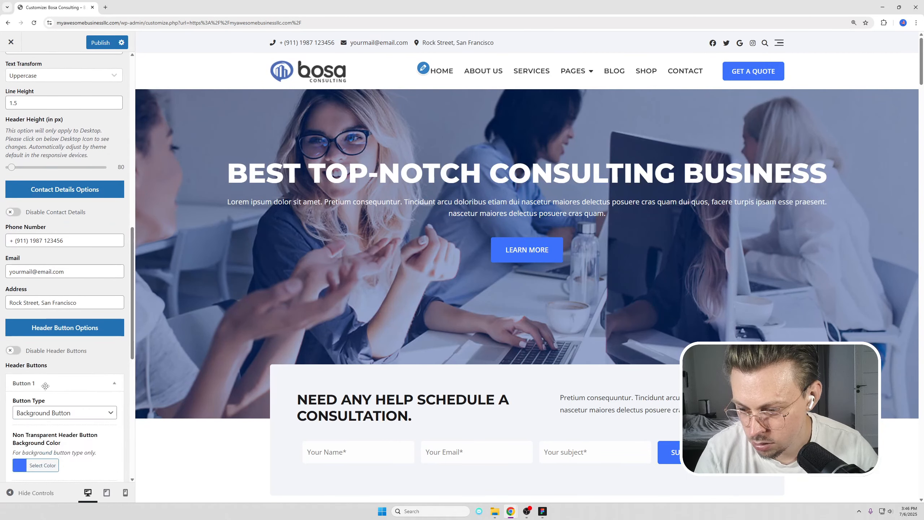
{"action": "scroll", "coordinate": [54, 255], "scroll_direction": "down", "scroll_amount": 4}
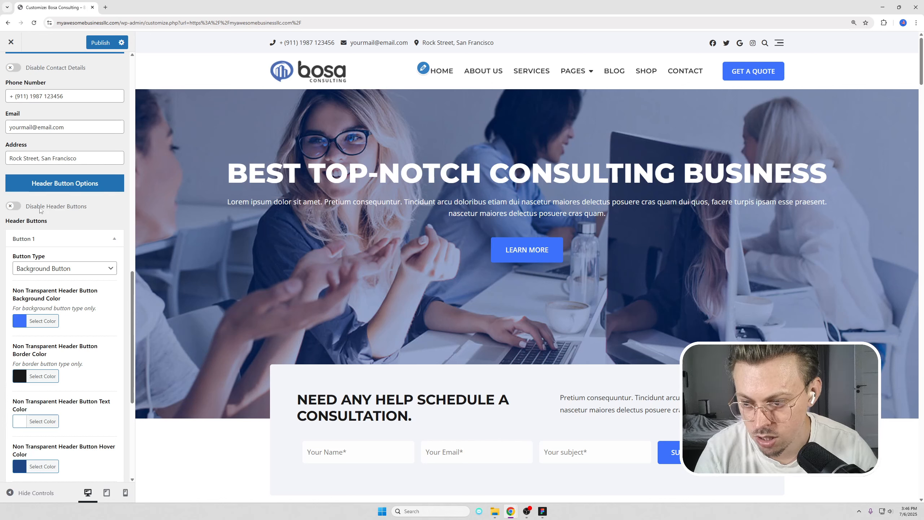
{"action": "scroll", "coordinate": [73, 269], "scroll_direction": "down", "scroll_amount": 6}
{"action": "left_click_drag", "start_coordinate": [62, 269], "coordinate": [7, 268]}
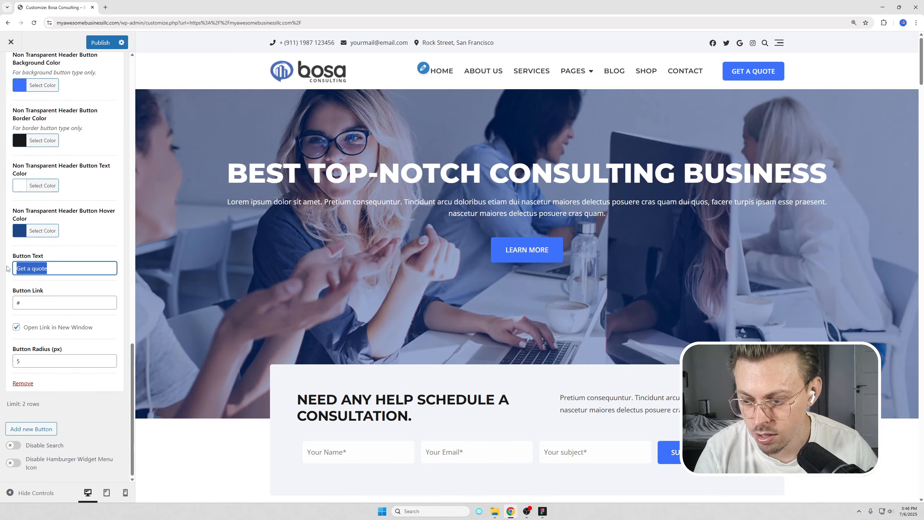
{"action": "left_click_drag", "start_coordinate": [63, 266], "coordinate": [12, 269]}
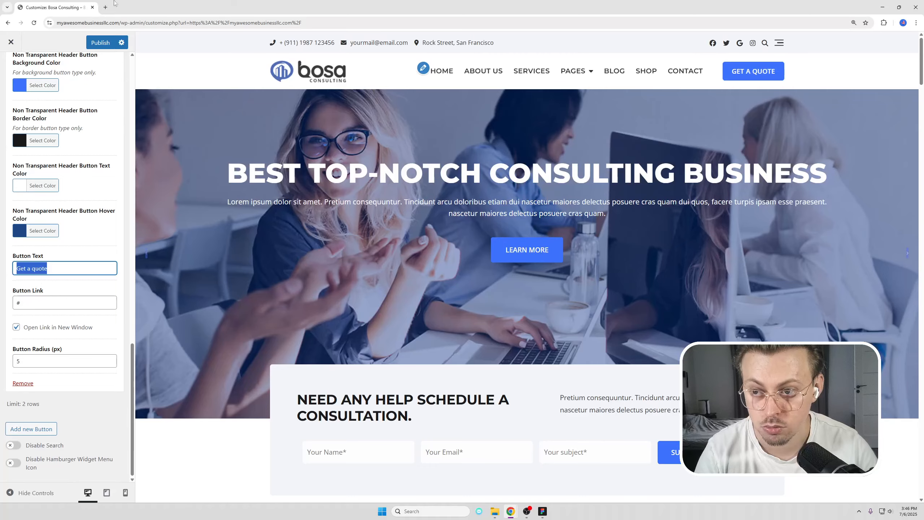
Copy the site's base address and load the live site in a new browser tab.
{"action": "left_click_drag", "start_coordinate": [118, 23], "coordinate": [43, 27]}
{"action": "key", "text": "ctrl+c"}
{"action": "left_click", "coordinate": [105, 7]}
{"action": "key", "text": "ctrl+v"}
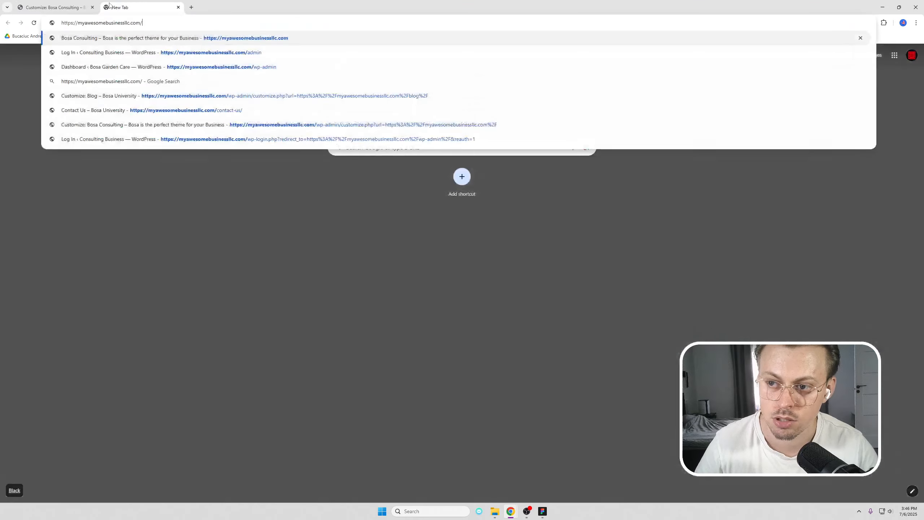
{"action": "key", "text": "Return"}
{"action": "left_click", "coordinate": [56, 6]}
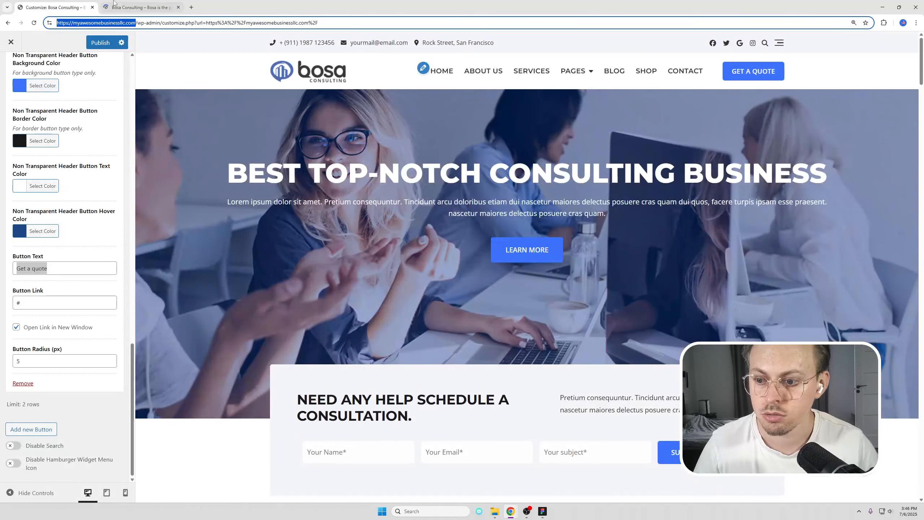
{"action": "left_click", "coordinate": [116, 6]}
Link the Get a quote button to the Contact page URL in the same window, then publish.
{"action": "left_click", "coordinate": [620, 88]}
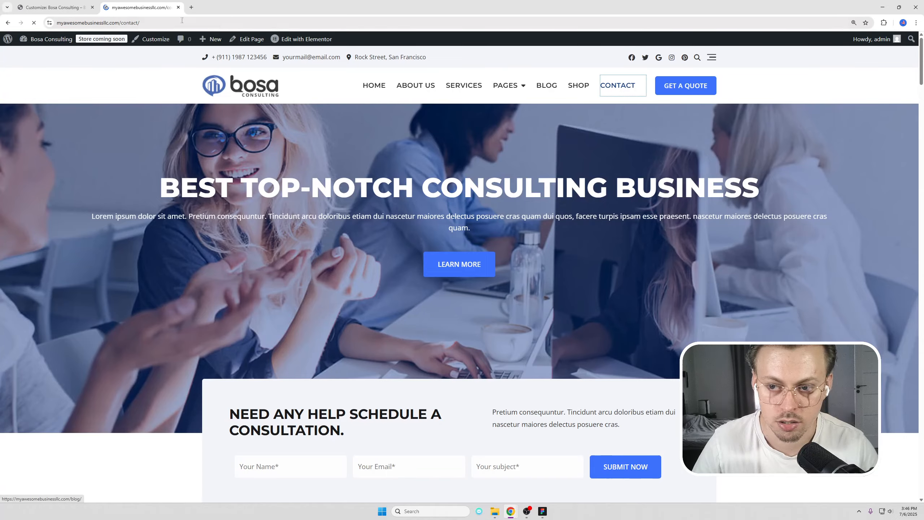
{"action": "left_click", "coordinate": [165, 21]}
{"action": "key", "text": "ctrl+c"}
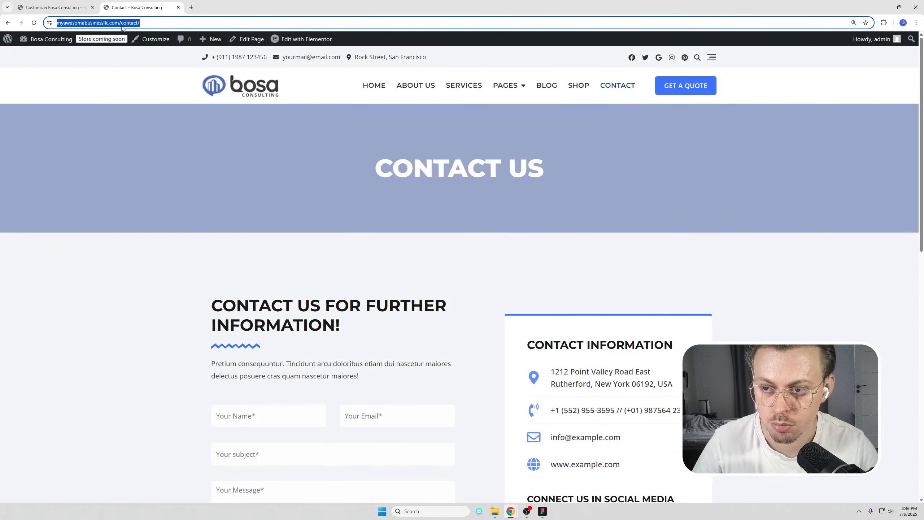
{"action": "left_click", "coordinate": [55, 6]}
{"action": "left_click", "coordinate": [41, 302]}
{"action": "key", "text": "ctrl+a"}
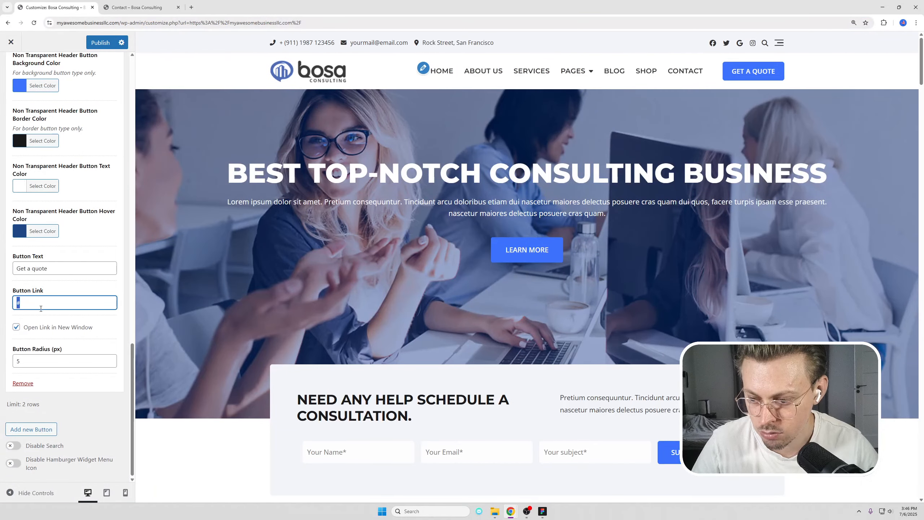
{"action": "key", "text": "ctrl+v"}
{"action": "left_click", "coordinate": [43, 330]}
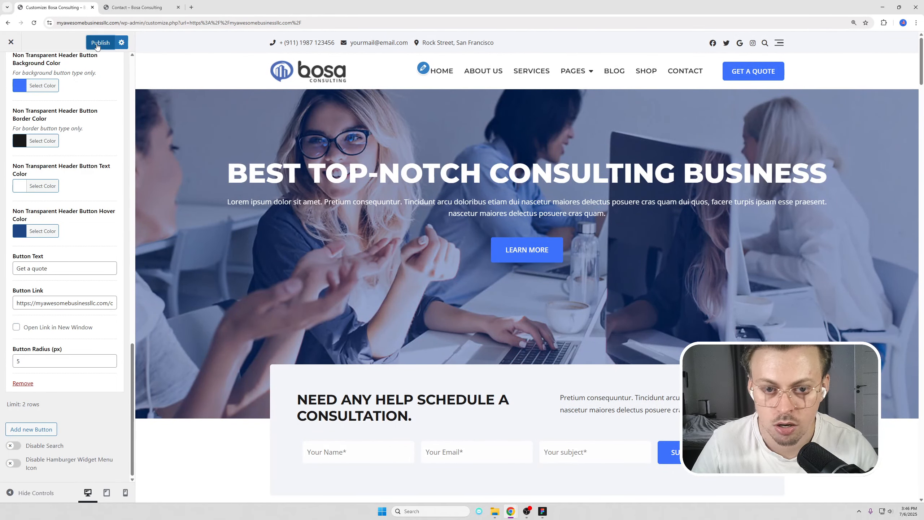
{"action": "left_click", "coordinate": [98, 43]}
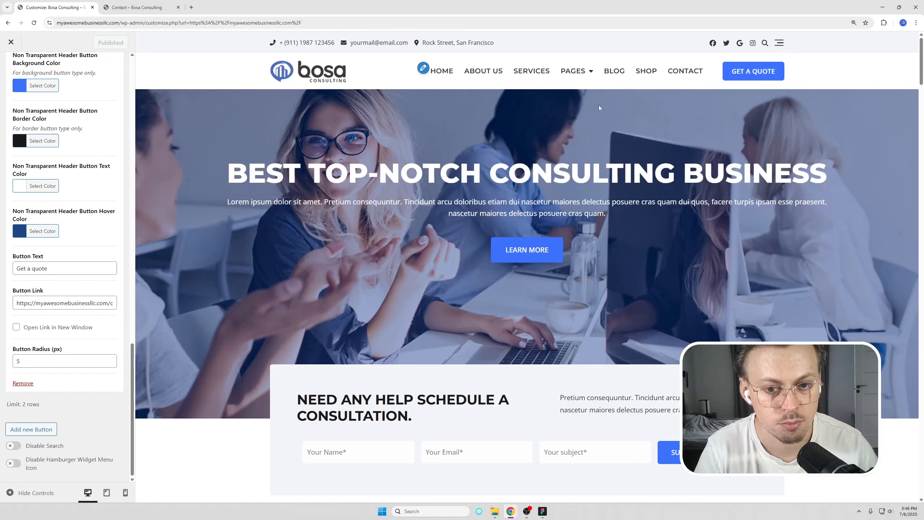
Open the primary menu and remove its Blog and Shop items.
{"action": "left_click", "coordinate": [423, 68]}
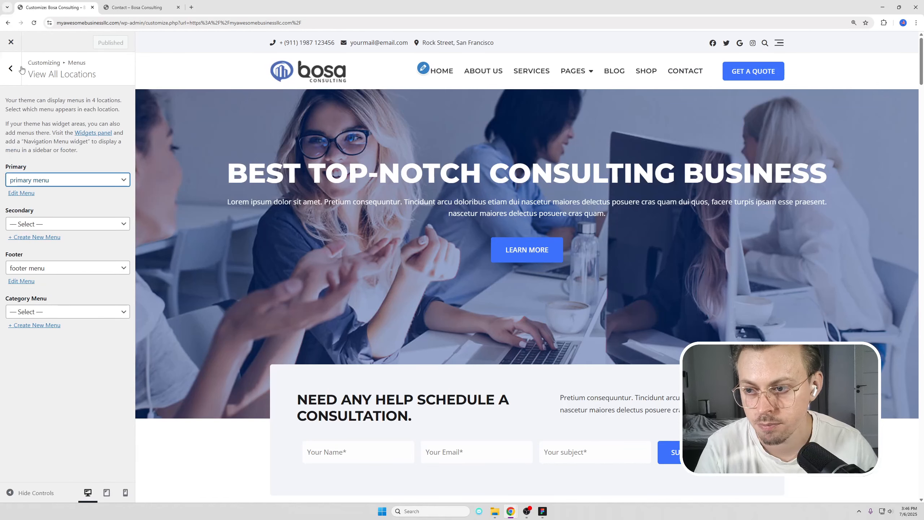
{"action": "left_click", "coordinate": [10, 68]}
{"action": "left_click", "coordinate": [35, 145]}
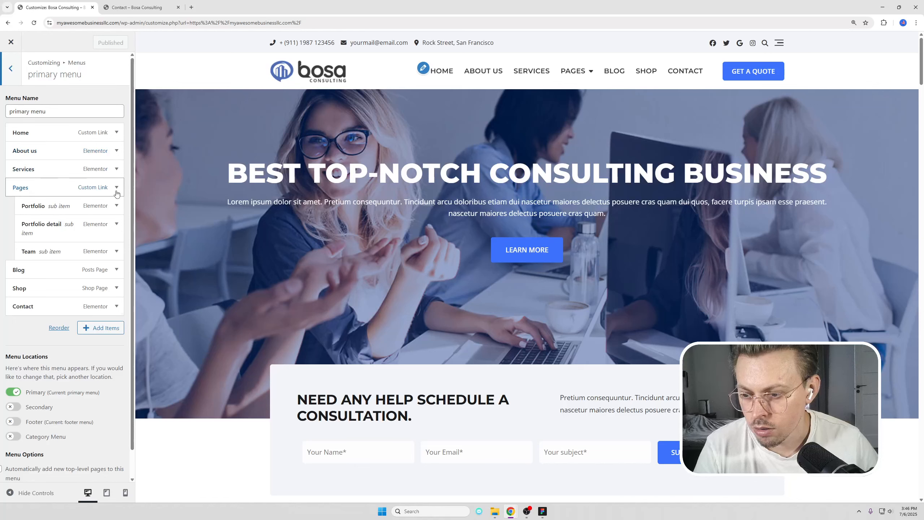
{"action": "left_click", "coordinate": [116, 269]}
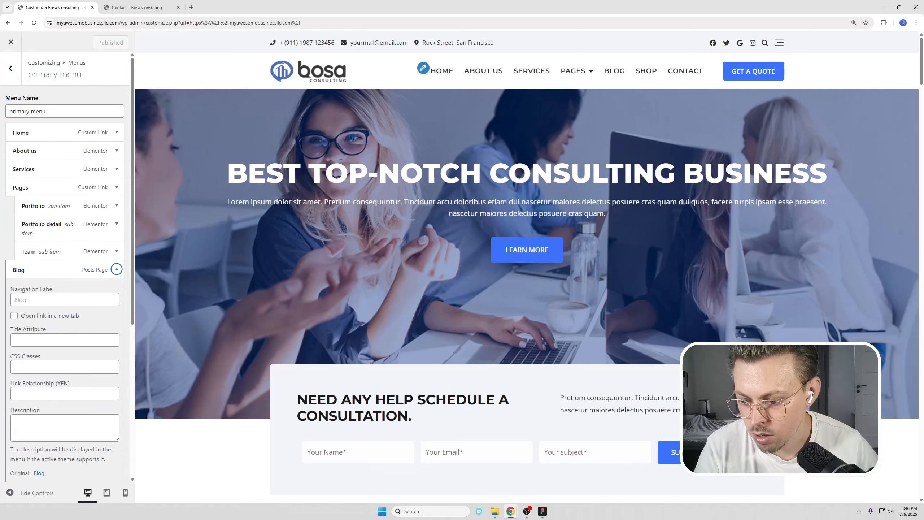
{"action": "scroll", "coordinate": [31, 425], "scroll_direction": "down", "scroll_amount": 2}
{"action": "left_click", "coordinate": [21, 414]}
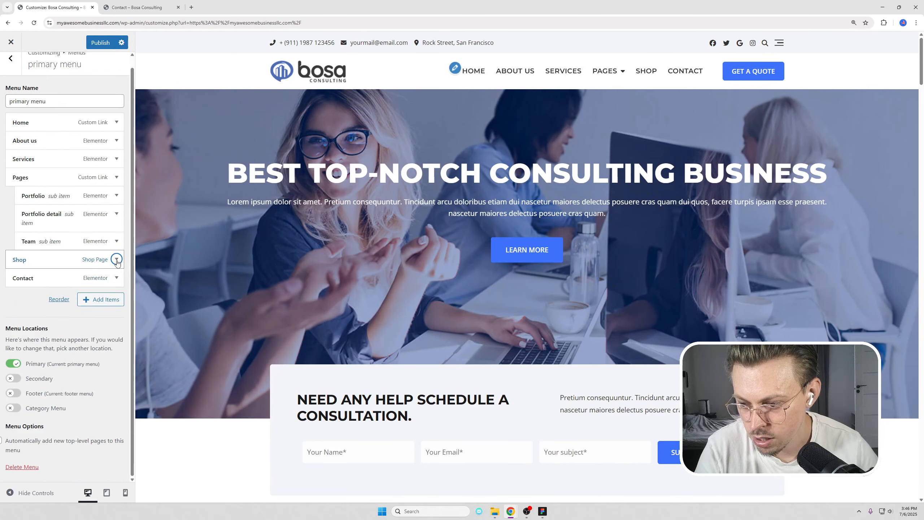
{"action": "left_click", "coordinate": [21, 476]}
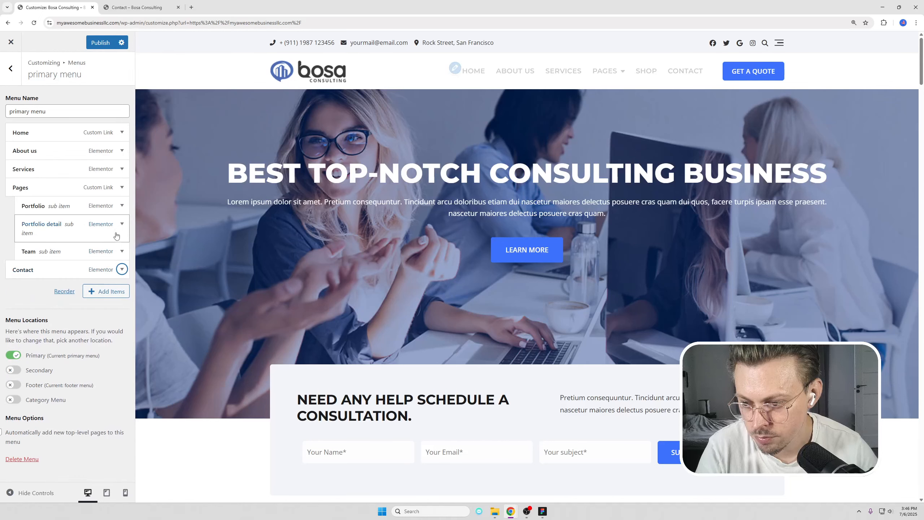
Remove Pages, Portfolio and Portfolio detail from the primary menu and publish.
{"action": "left_click", "coordinate": [116, 187]}
{"action": "left_click", "coordinate": [21, 419]}
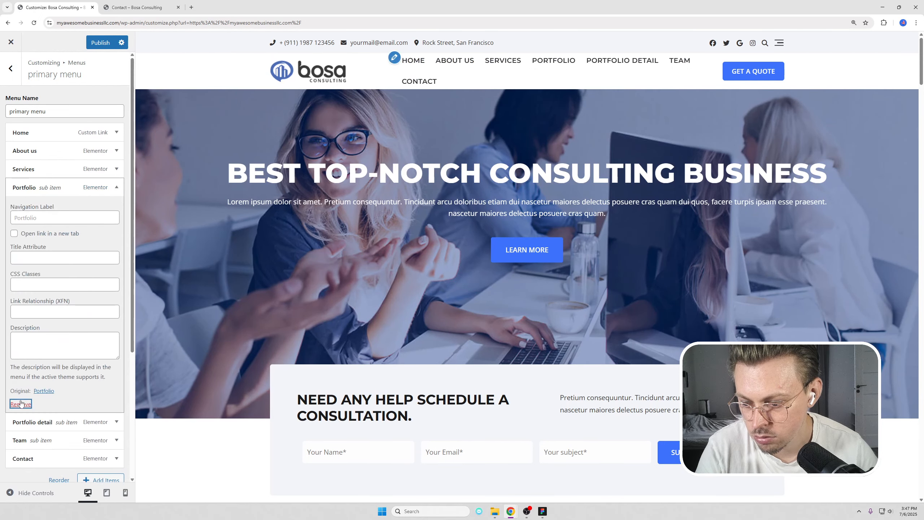
{"action": "left_click", "coordinate": [21, 403]}
{"action": "left_click", "coordinate": [116, 187]}
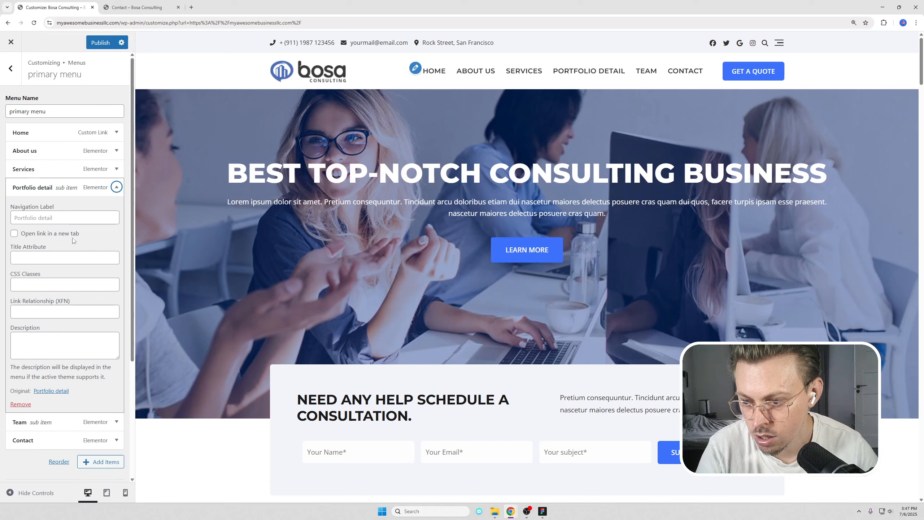
{"action": "left_click", "coordinate": [25, 403]}
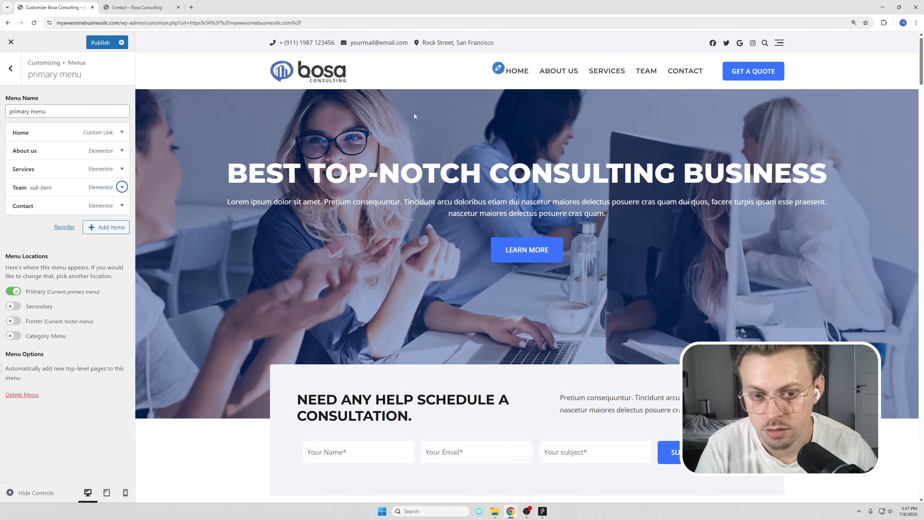
{"action": "left_click", "coordinate": [100, 42]}
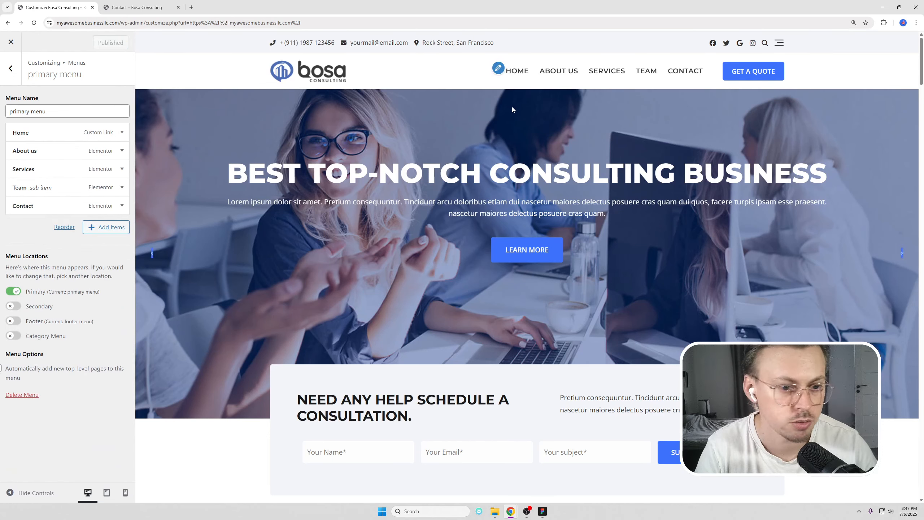
Inspect the footer logo image's details and Replace dialog, then close without changes.
{"action": "scroll", "coordinate": [516, 117], "scroll_direction": "down", "scroll_amount": 20}
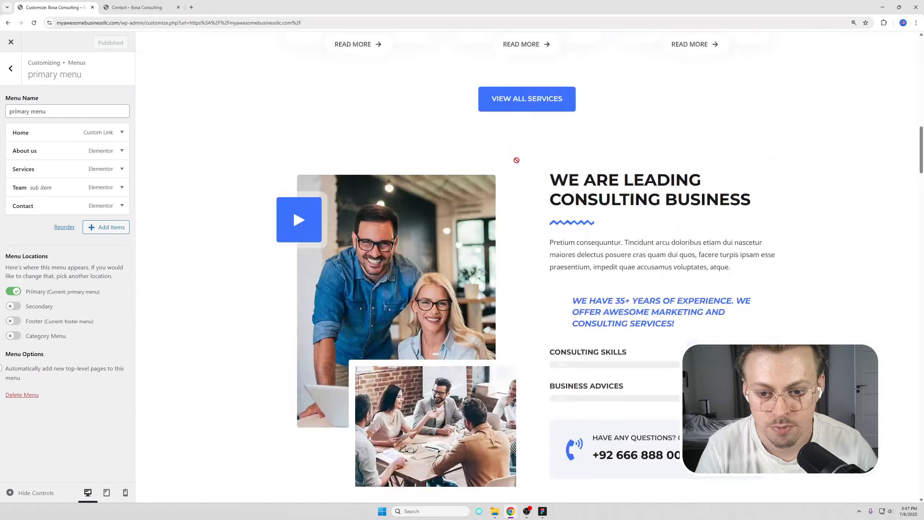
{"action": "left_click", "coordinate": [262, 340]}
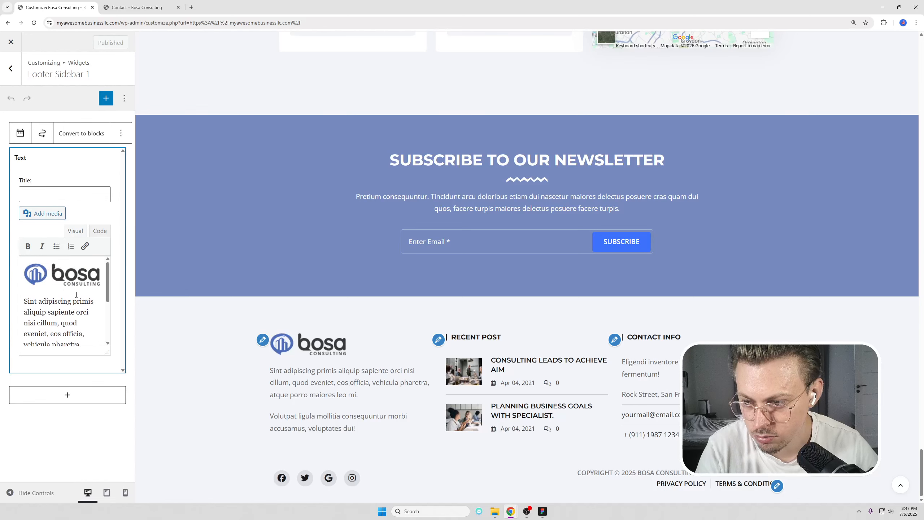
{"action": "left_click", "coordinate": [83, 280]}
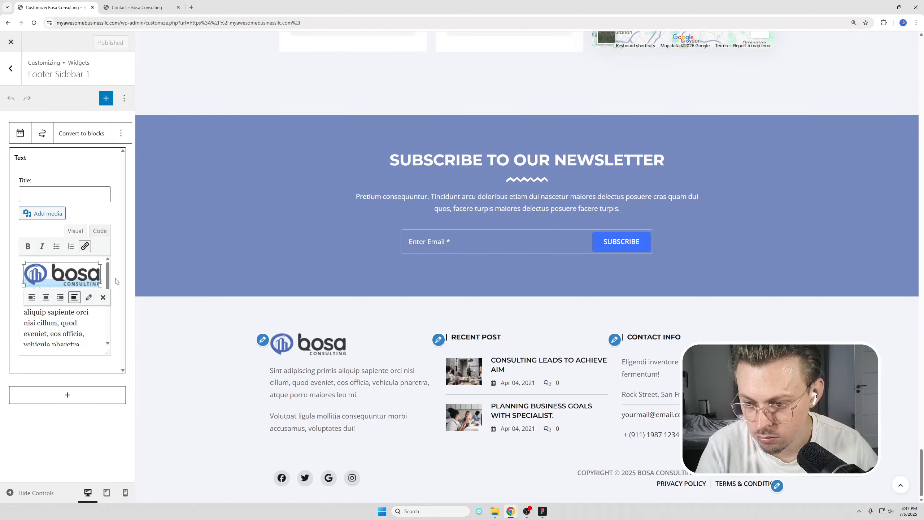
{"action": "left_click", "coordinate": [89, 297]}
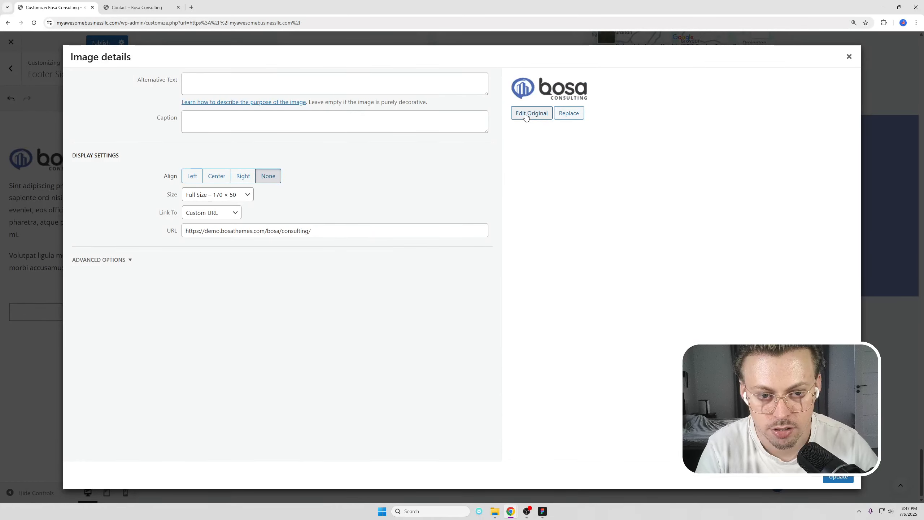
{"action": "left_click", "coordinate": [572, 120]}
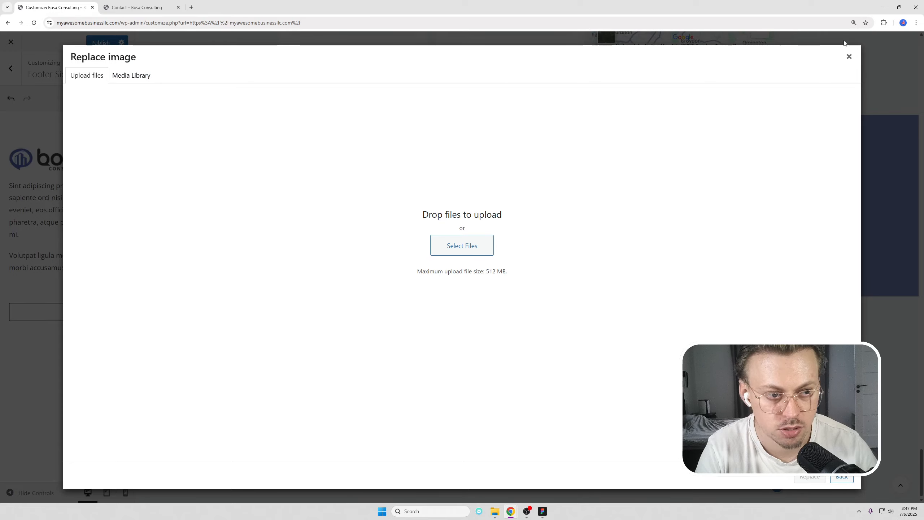
{"action": "left_click", "coordinate": [847, 57]}
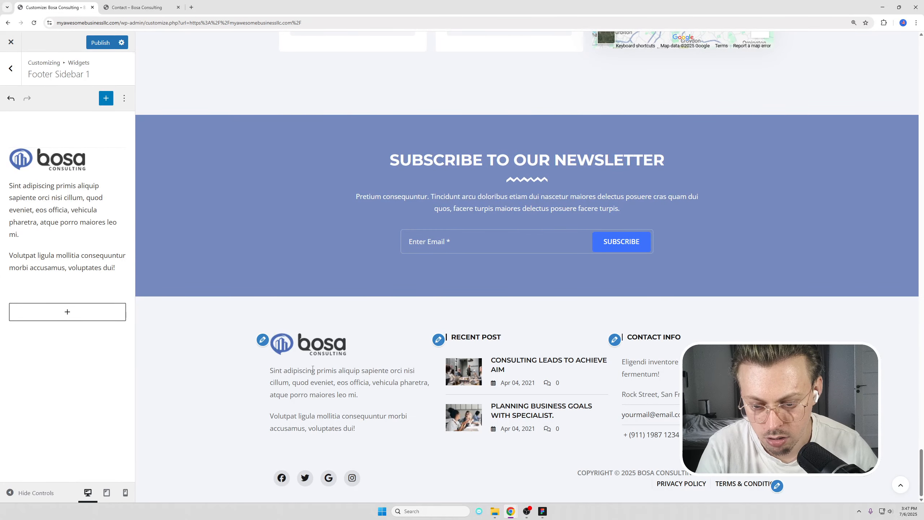
Open the footer text widget and briefly select part of its paragraph.
{"action": "left_click", "coordinate": [106, 251]}
{"action": "left_click_drag", "start_coordinate": [55, 312], "coordinate": [84, 332]}
{"action": "left_click", "coordinate": [85, 332]}
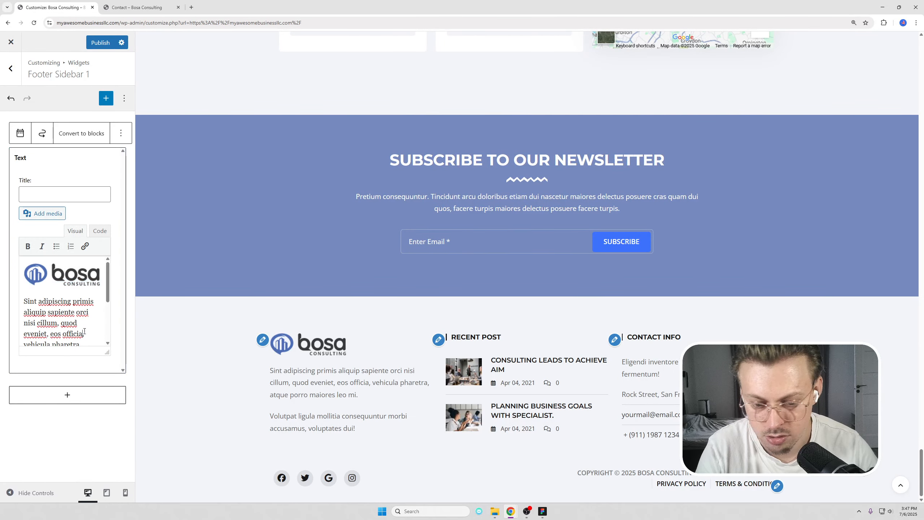
Open the Recent Post widget in Footer Sidebar 2 and browse the full block library.
{"action": "left_click", "coordinate": [437, 339]}
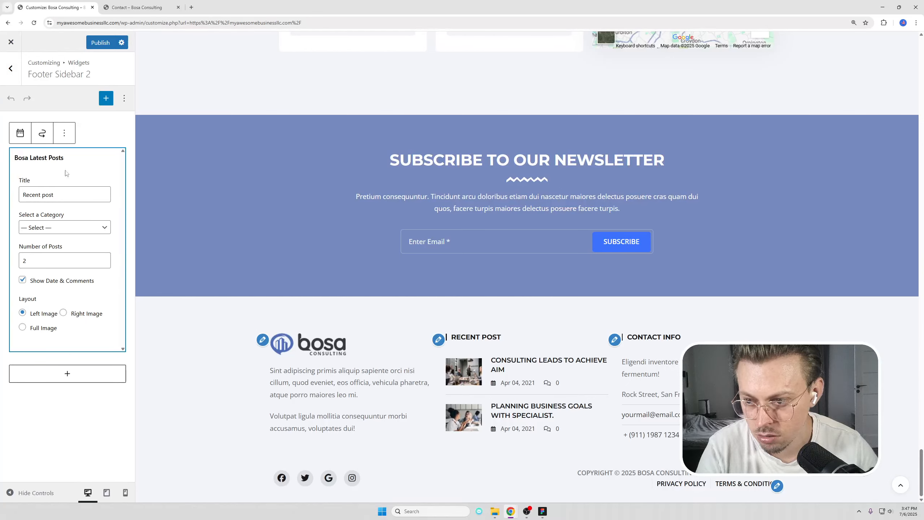
{"action": "left_click", "coordinate": [64, 133]}
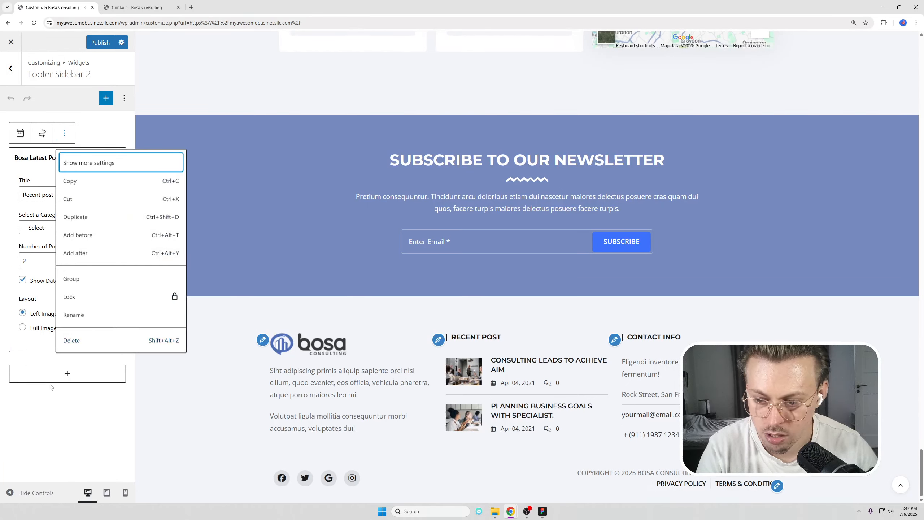
{"action": "left_click", "coordinate": [68, 404]}
{"action": "left_click", "coordinate": [62, 301]}
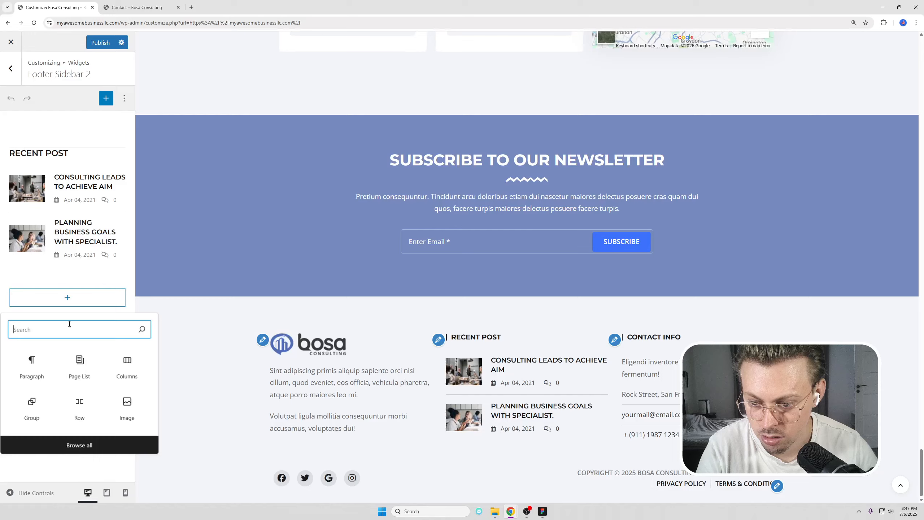
{"action": "left_click", "coordinate": [75, 443]}
{"action": "scroll", "coordinate": [215, 358], "scroll_direction": "down", "scroll_amount": 5}
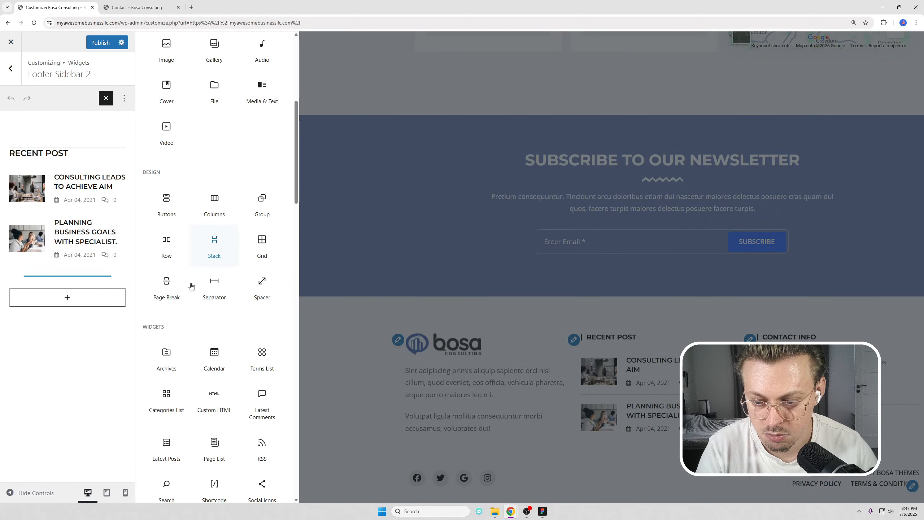
{"action": "scroll", "coordinate": [192, 284], "scroll_direction": "up", "scroll_amount": 6}
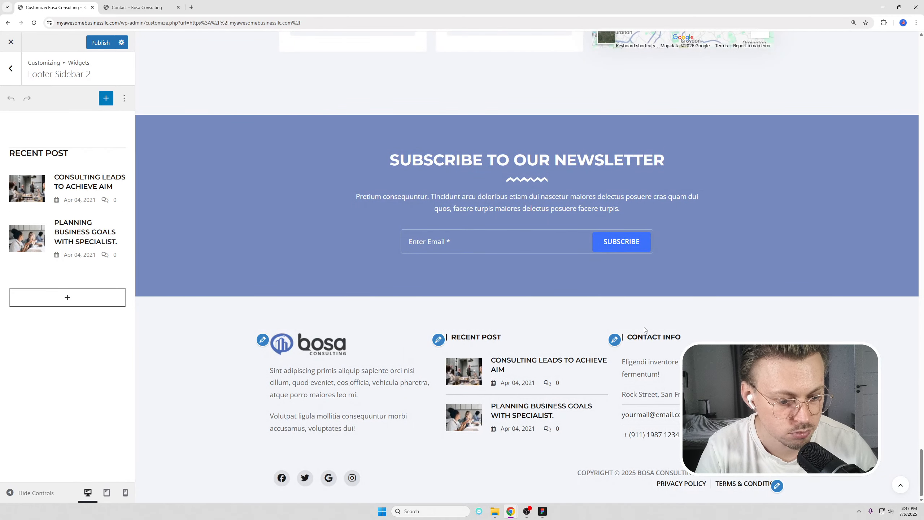
View all menu locations and open the footer menu's items.
{"action": "left_click", "coordinate": [778, 486]}
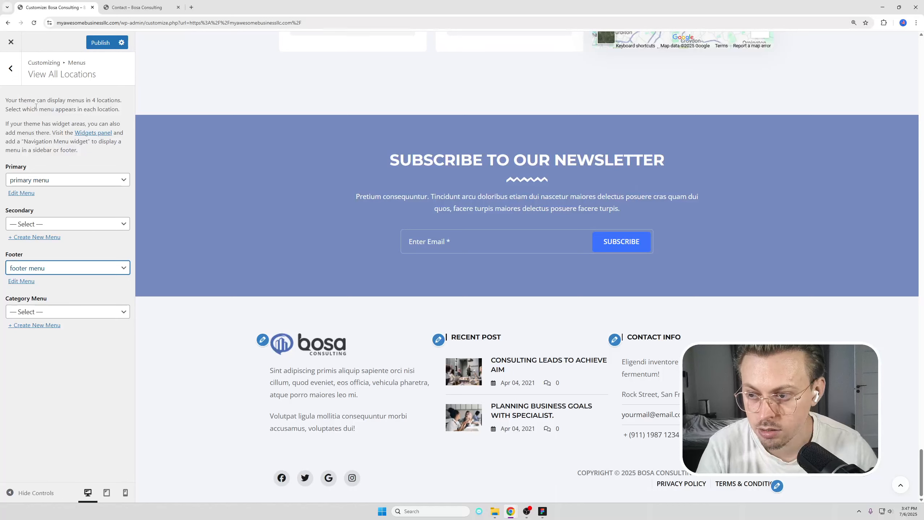
{"action": "left_click", "coordinate": [15, 72]}
{"action": "left_click", "coordinate": [48, 122]}
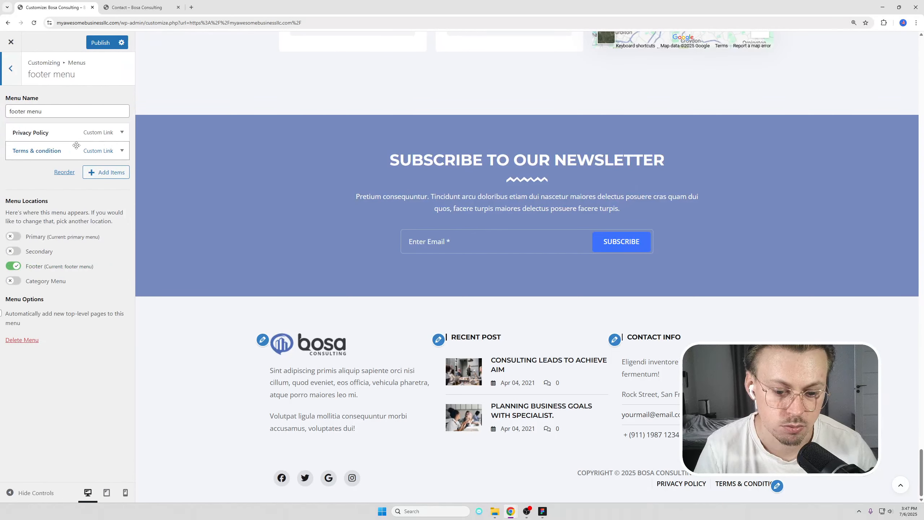
Publish with the Contact Info widget unchanged and return to the main Customizing panel.
{"action": "left_click", "coordinate": [614, 339]}
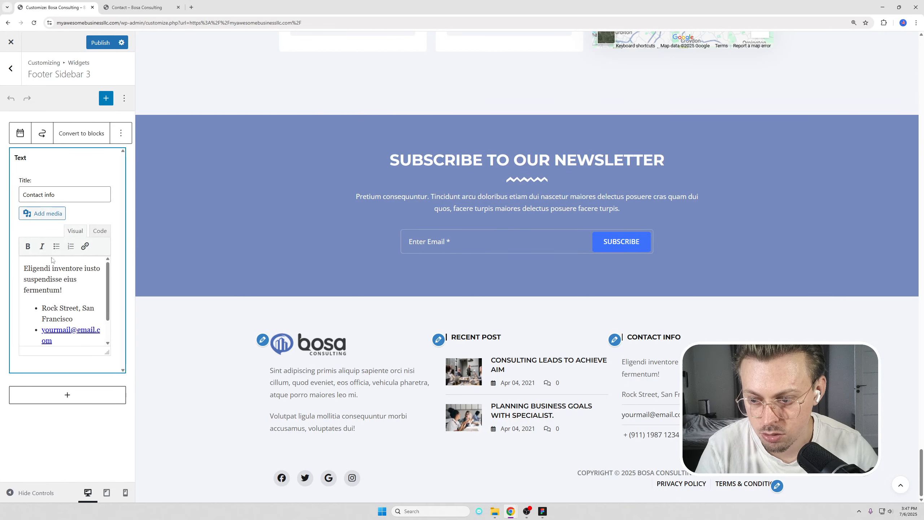
{"action": "scroll", "coordinate": [51, 259], "scroll_direction": "down", "scroll_amount": 2}
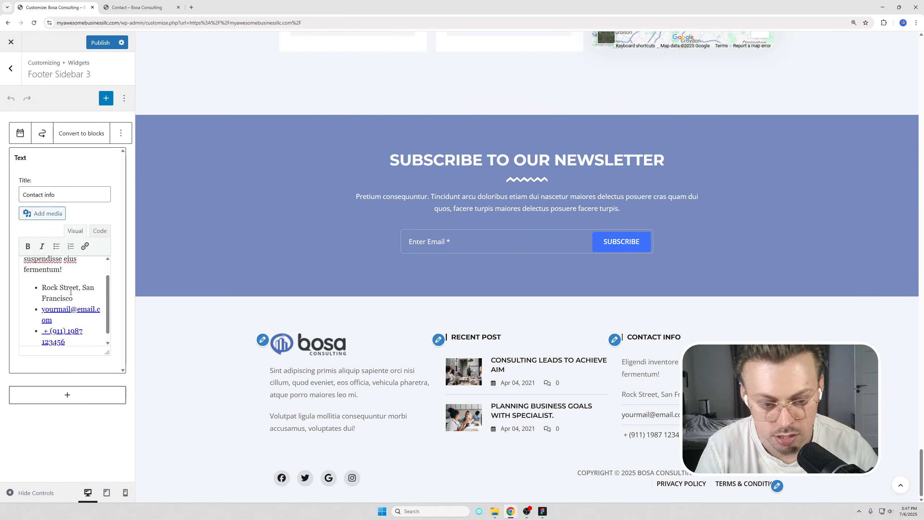
{"action": "left_click", "coordinate": [96, 42]}
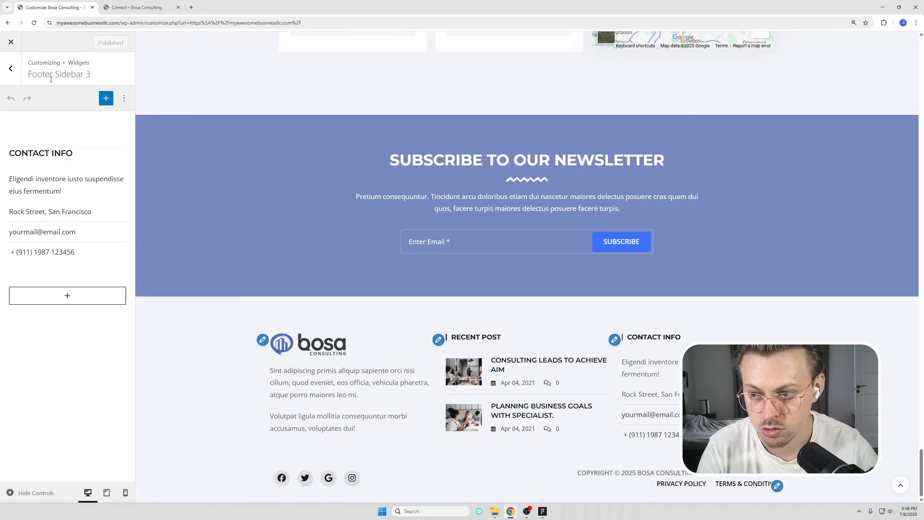
{"action": "left_click", "coordinate": [11, 68]}
{"action": "left_click", "coordinate": [10, 69]}
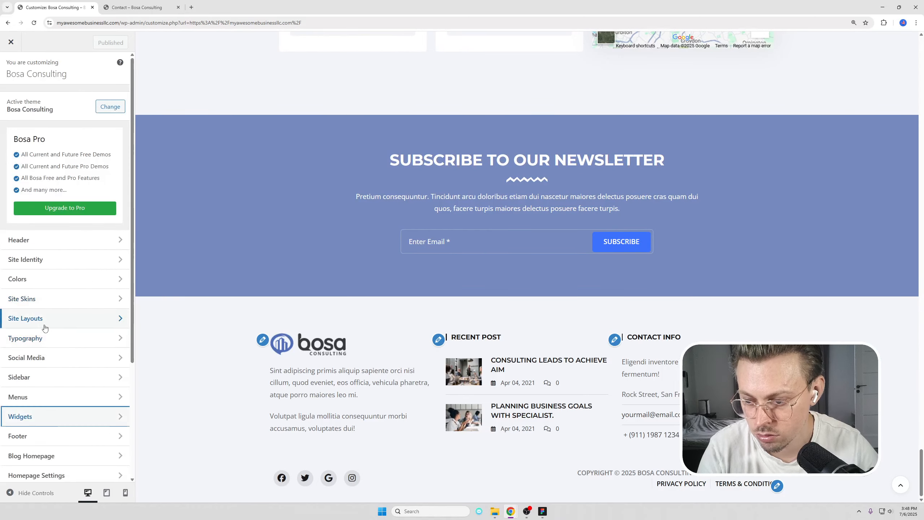
Open Social Media > Elements, then load the live homepage by trimming the address to the domain.
{"action": "left_click", "coordinate": [51, 357]}
{"action": "left_click", "coordinate": [44, 99]}
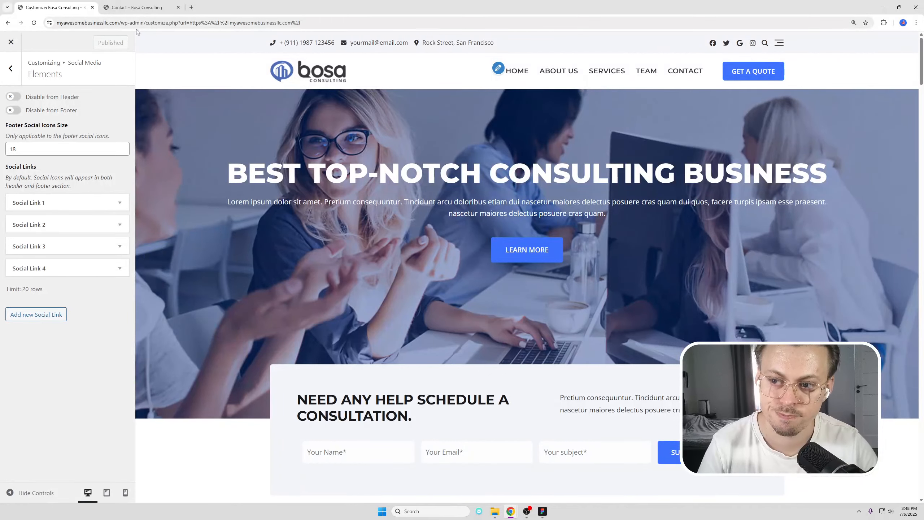
{"action": "left_click_drag", "start_coordinate": [120, 23], "coordinate": [306, 25]}
{"action": "key", "text": "BackSpace"}
{"action": "key", "text": "Return"}
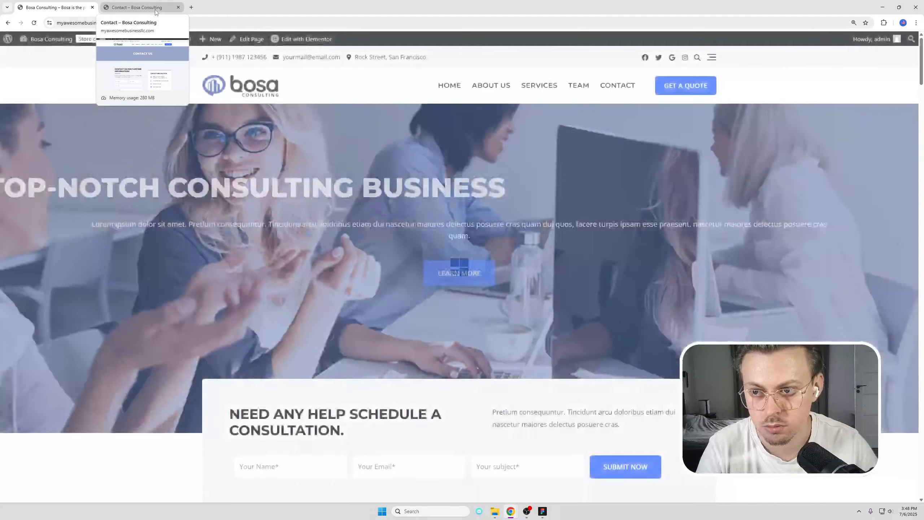
Close the Contact page tab and scroll through the live homepage.
{"action": "middle_click", "coordinate": [152, 10]}
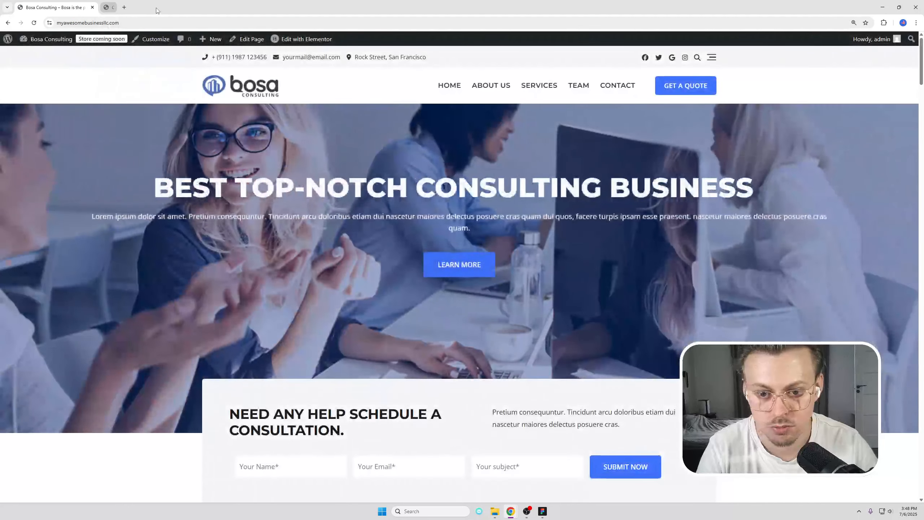
{"action": "scroll", "coordinate": [623, 154], "scroll_direction": "down", "scroll_amount": 15}
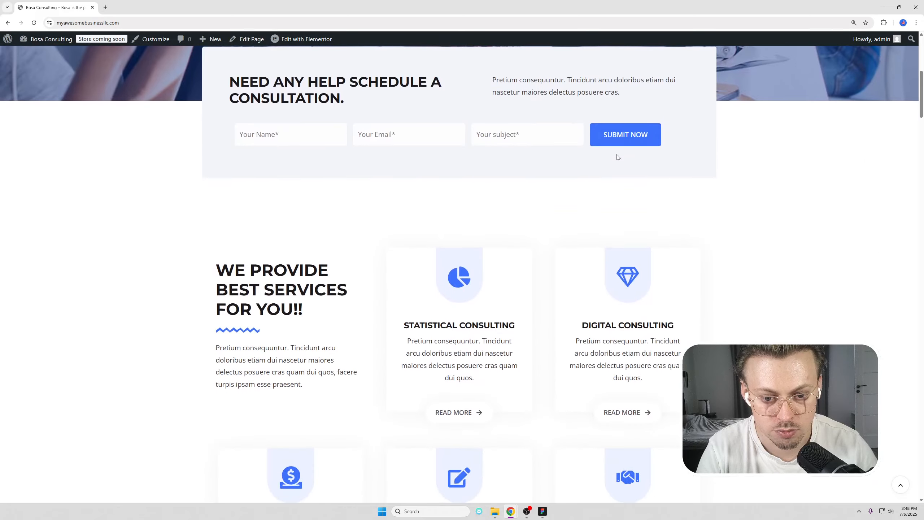
{"action": "scroll", "coordinate": [604, 153], "scroll_direction": "down", "scroll_amount": 20}
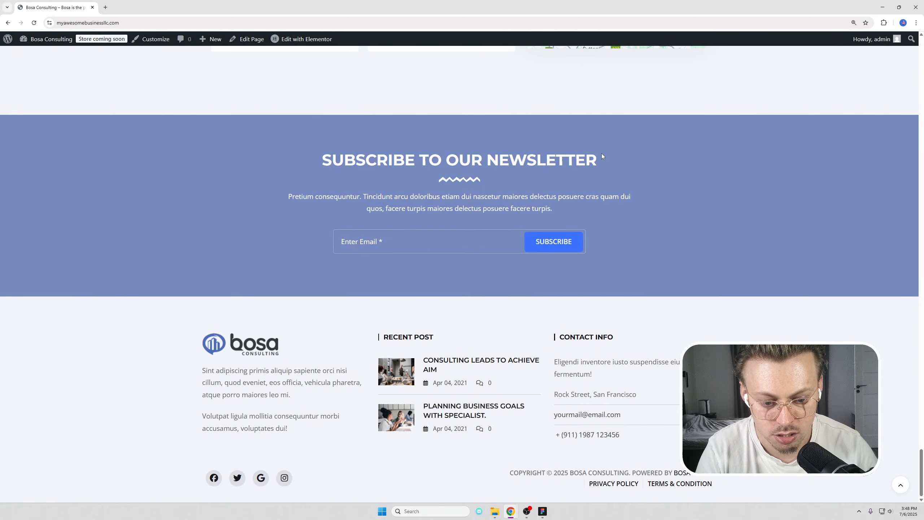
{"action": "scroll", "coordinate": [601, 153], "scroll_direction": "up", "scroll_amount": 20}
{"action": "scroll", "coordinate": [793, 272], "scroll_direction": "down", "scroll_amount": 2}
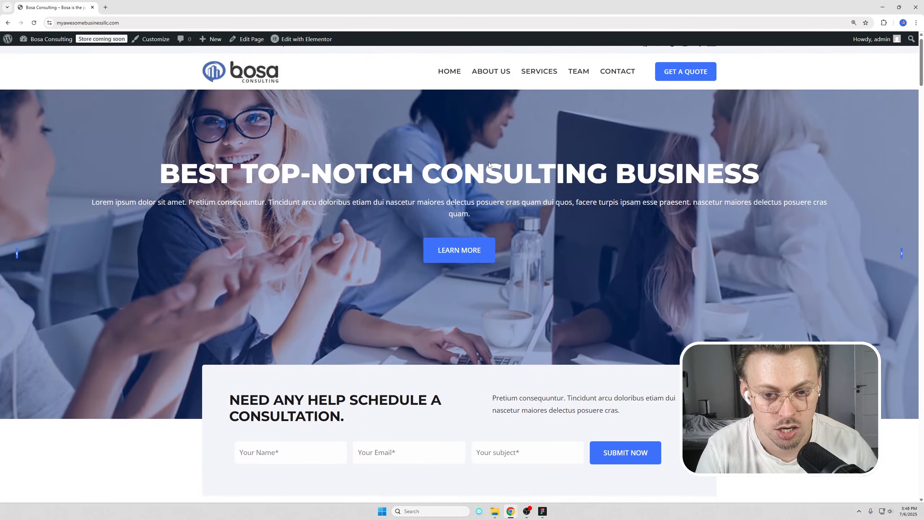
{"action": "mouse_move", "coordinate": [306, 40]}
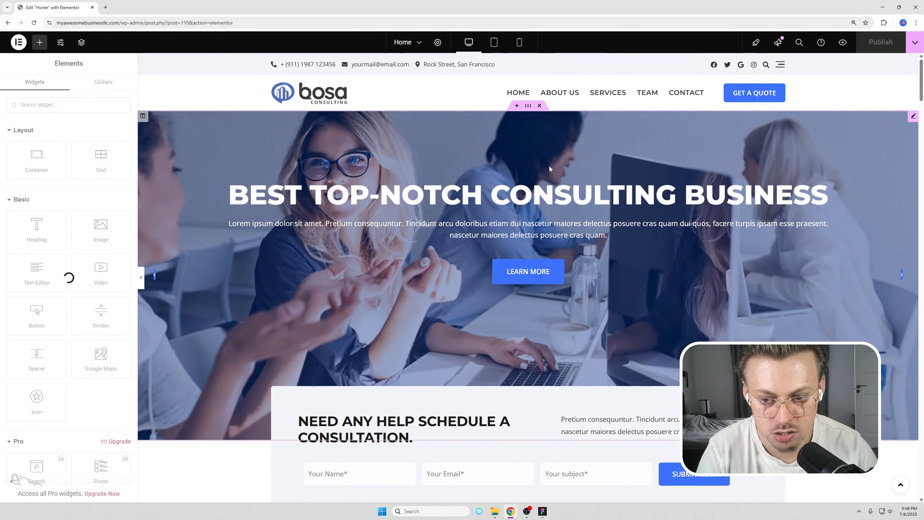
Open the hero banner slider's second slide, undoing an accidental move of the slider.
{"action": "left_click", "coordinate": [526, 198]}
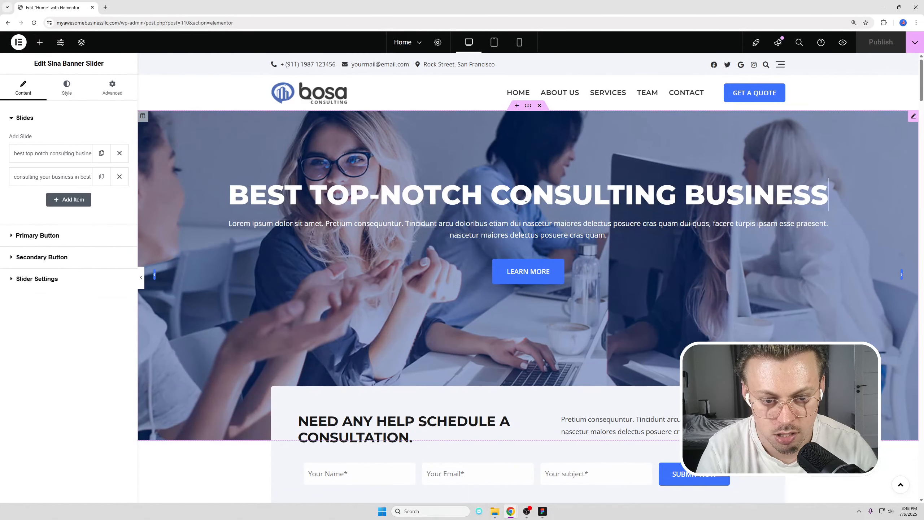
{"action": "left_click", "coordinate": [58, 178]}
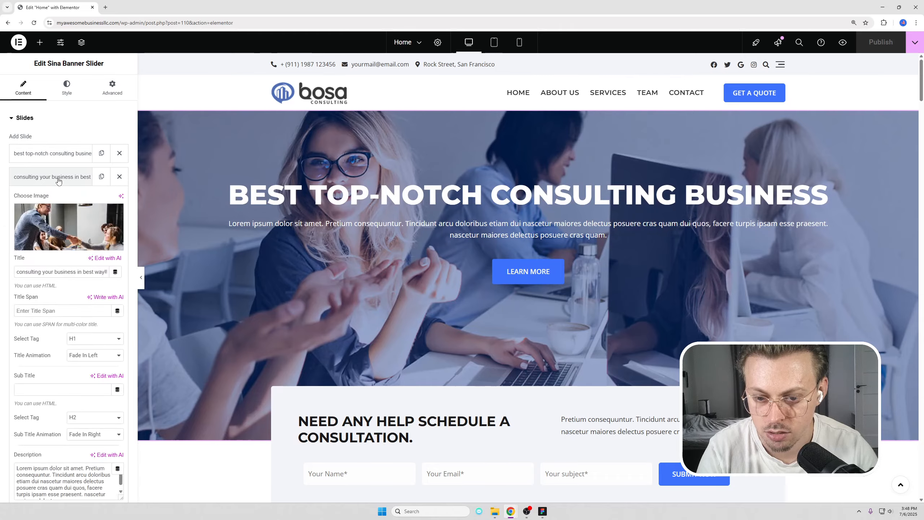
{"action": "left_click_drag", "start_coordinate": [276, 163], "coordinate": [433, 203]}
{"action": "key", "text": "ctrl+z"}
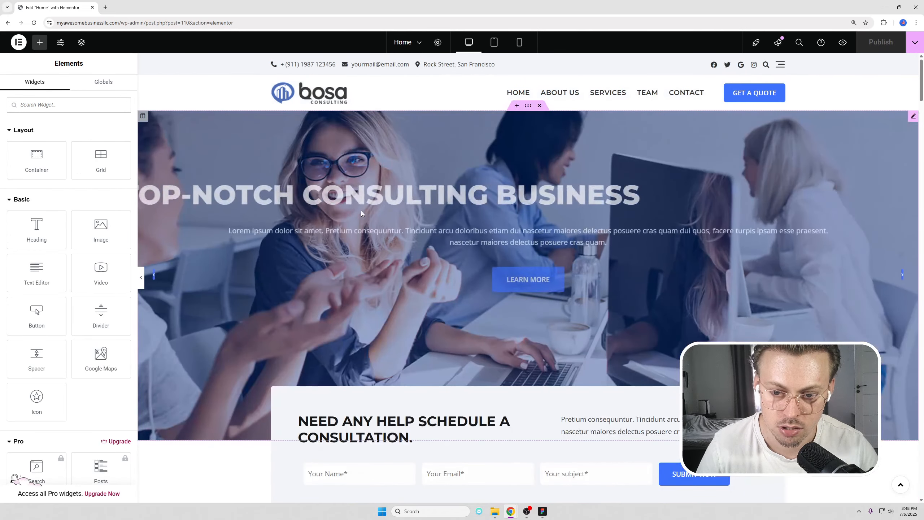
{"action": "left_click", "coordinate": [379, 155]}
{"action": "left_click", "coordinate": [50, 170]}
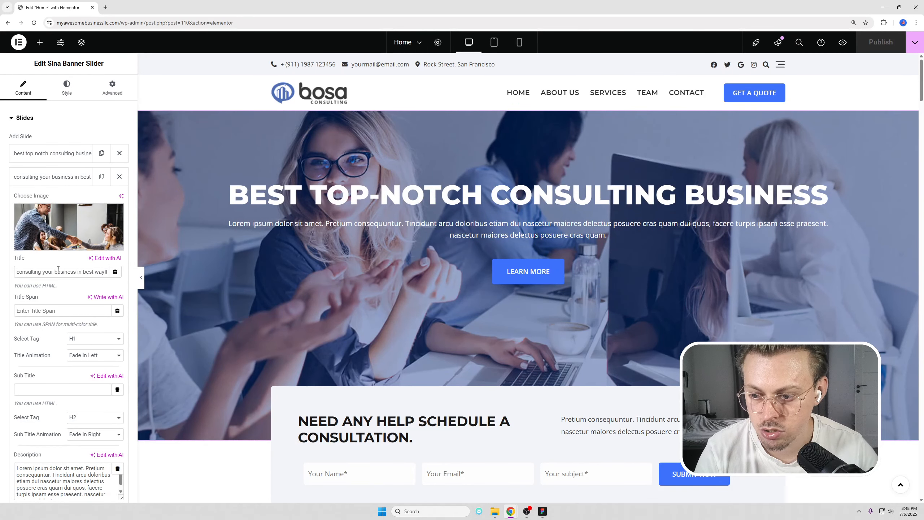
{"action": "scroll", "coordinate": [82, 316], "scroll_direction": "down", "scroll_amount": 3}
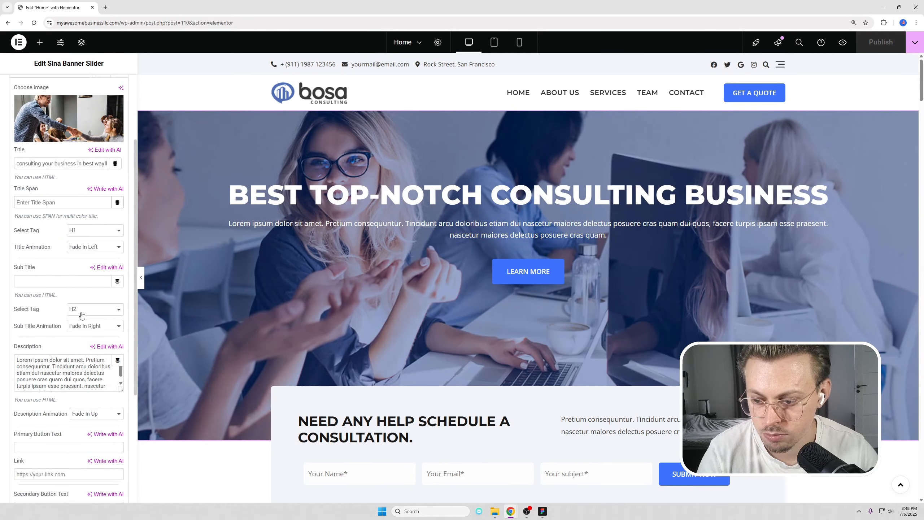
{"action": "scroll", "coordinate": [82, 316], "scroll_direction": "up", "scroll_amount": 5}
Browse the slider's Style tab title and title span options, then return to Content.
{"action": "left_click", "coordinate": [67, 87]}
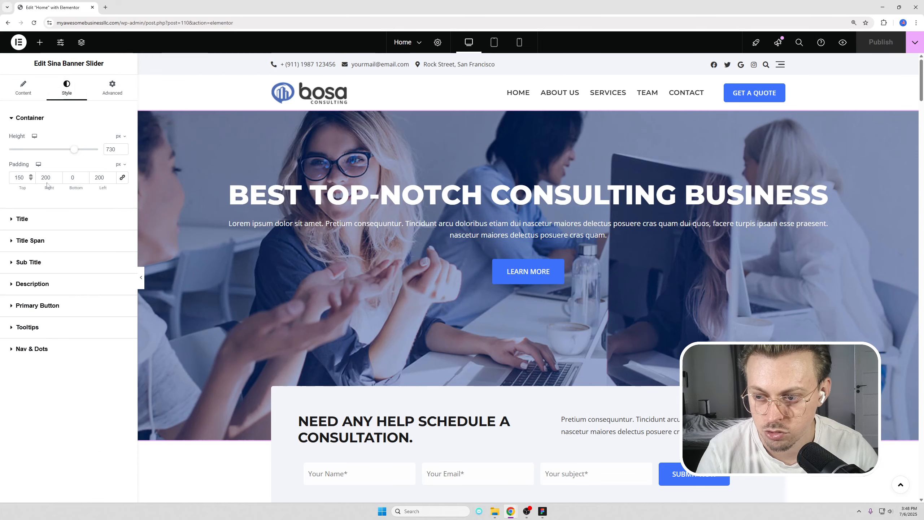
{"action": "left_click", "coordinate": [55, 220]}
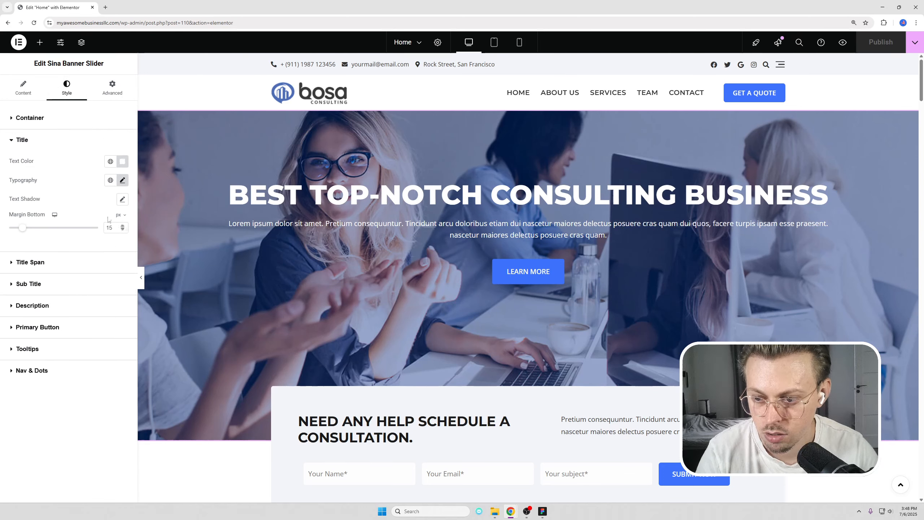
{"action": "left_click", "coordinate": [54, 268]}
{"action": "left_click", "coordinate": [23, 88]}
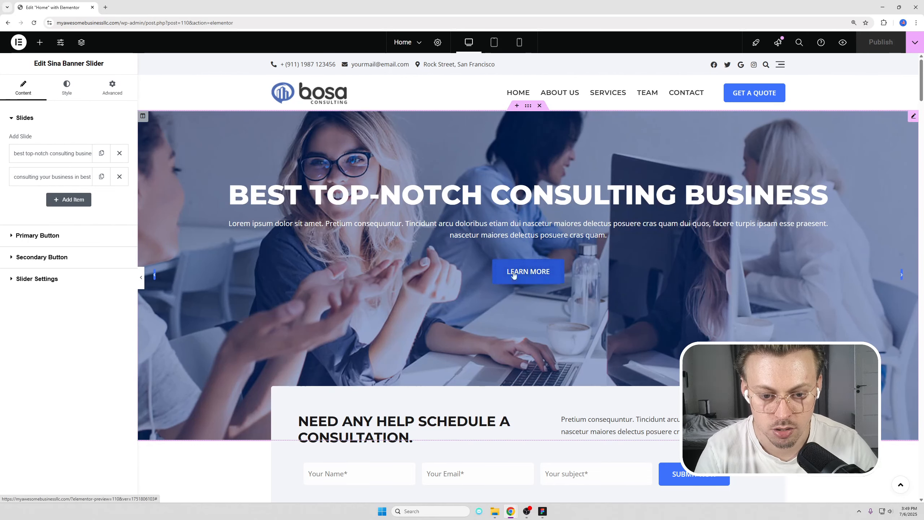
Expand the Primary Button settings, select the Learn More label and close the icon list unchanged.
{"action": "left_click", "coordinate": [101, 235]}
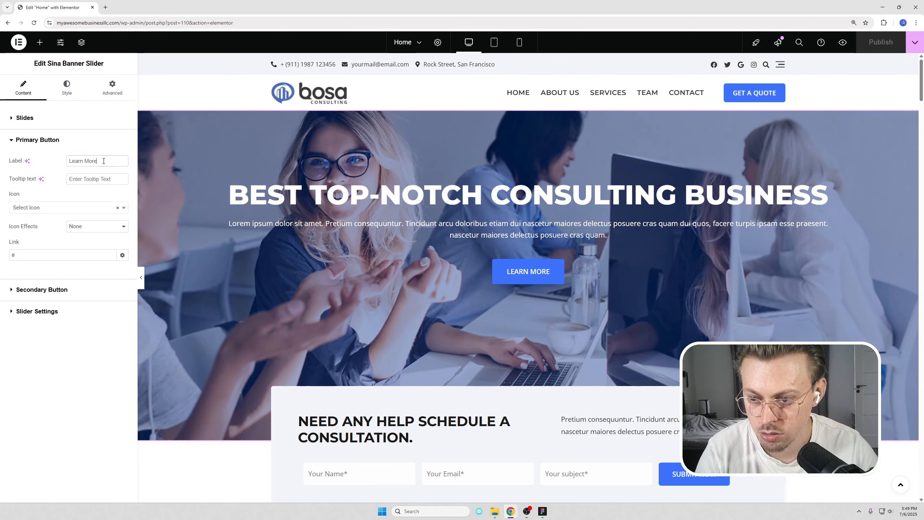
{"action": "left_click_drag", "start_coordinate": [104, 161], "coordinate": [55, 162]}
{"action": "left_click", "coordinate": [44, 208]}
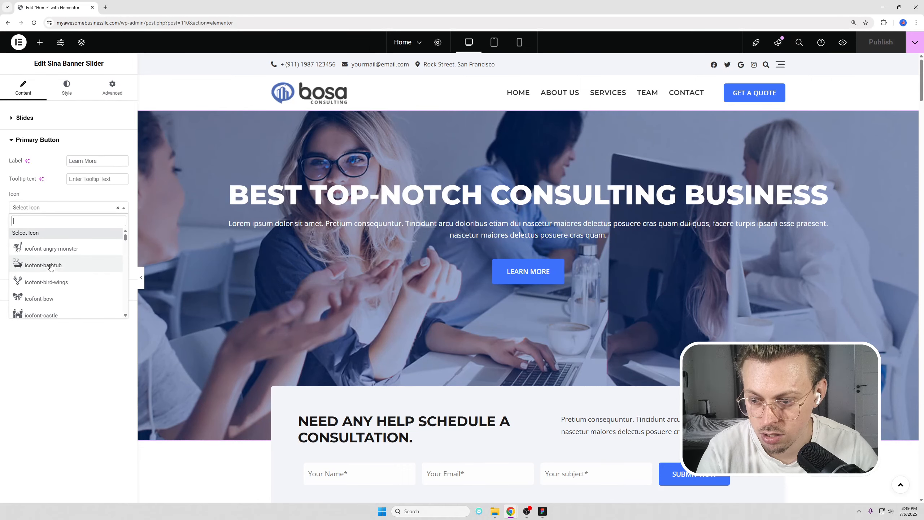
{"action": "left_click", "coordinate": [84, 203]}
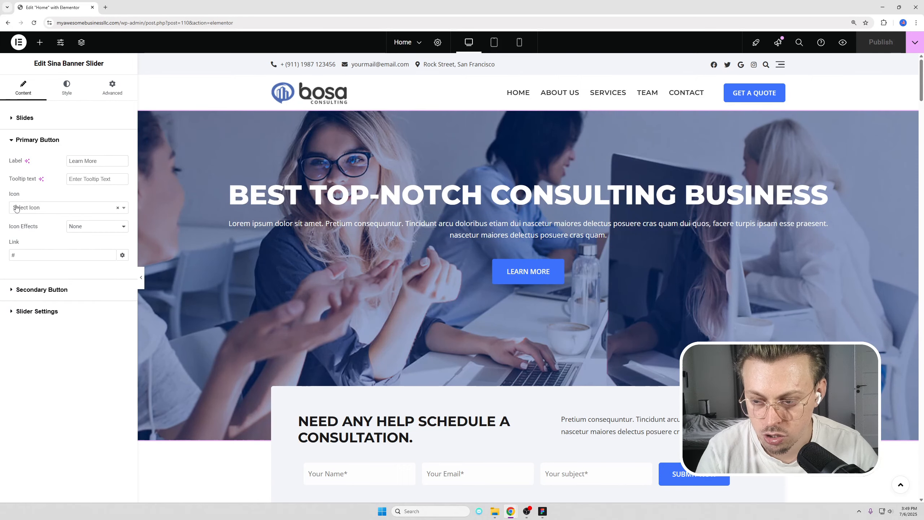
{"action": "scroll", "coordinate": [582, 184], "scroll_direction": "down", "scroll_amount": 4}
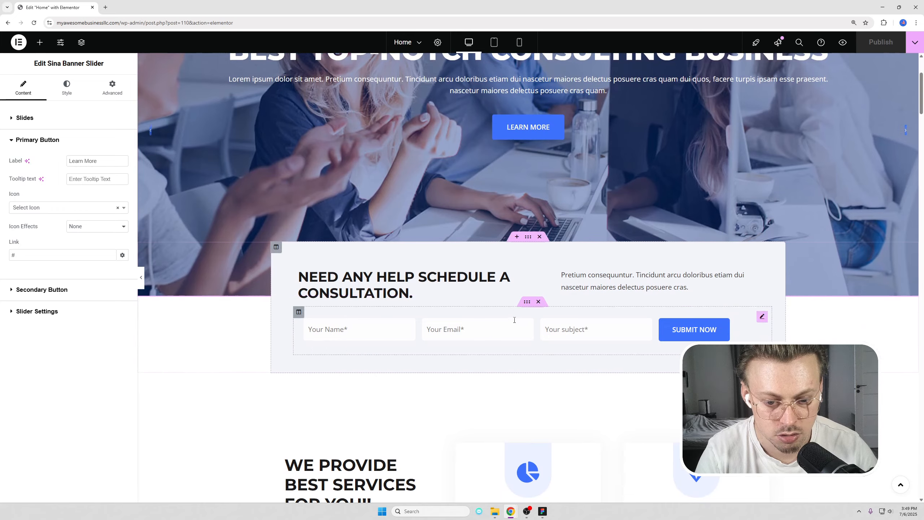
Inspect the consultation form, service headings and pie-chart icon on the Home page.
{"action": "left_click", "coordinate": [509, 320]}
{"action": "scroll", "coordinate": [458, 256], "scroll_direction": "down", "scroll_amount": 4}
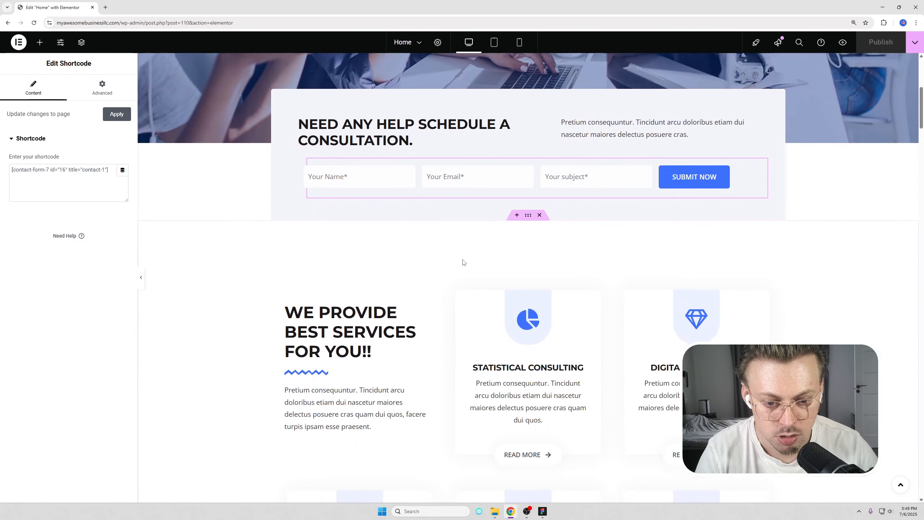
{"action": "scroll", "coordinate": [463, 262], "scroll_direction": "down", "scroll_amount": 4}
{"action": "left_click", "coordinate": [542, 232]}
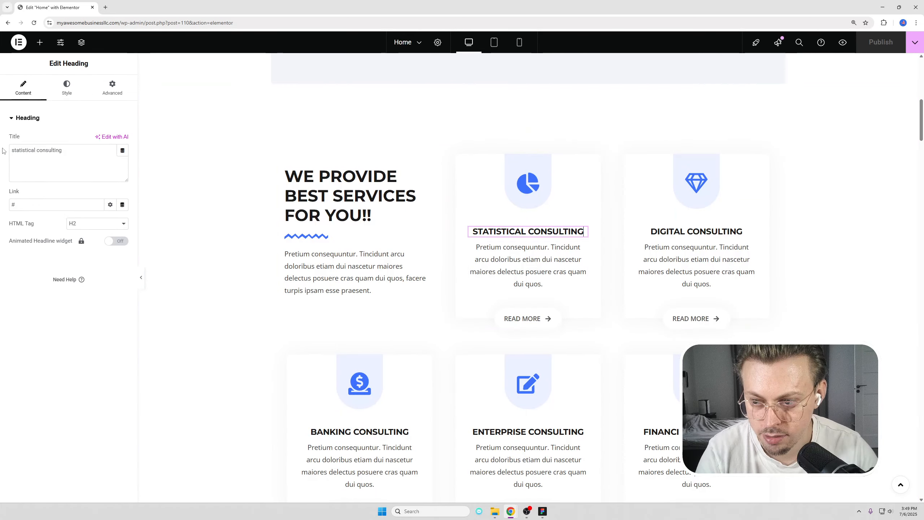
{"action": "left_click", "coordinate": [350, 197]}
{"action": "scroll", "coordinate": [521, 230], "scroll_direction": "up", "scroll_amount": 3}
{"action": "scroll", "coordinate": [521, 229], "scroll_direction": "down", "scroll_amount": 4}
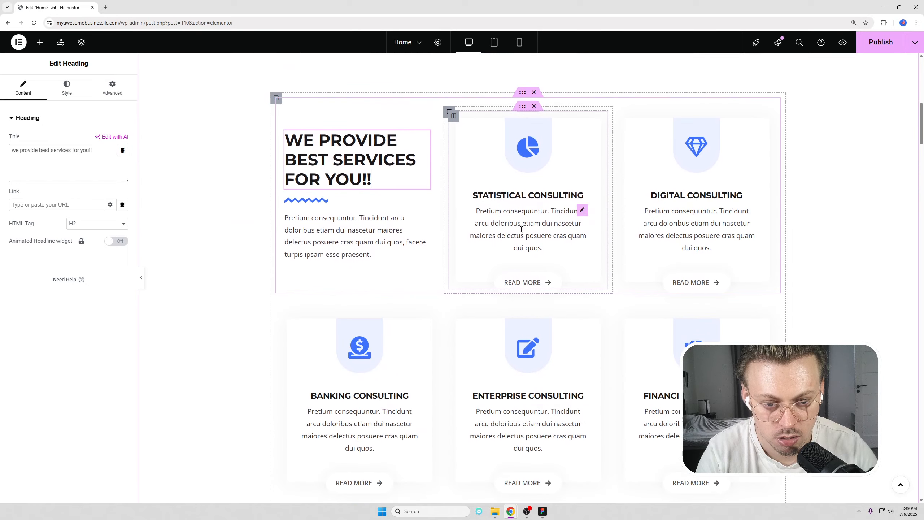
{"action": "left_click", "coordinate": [528, 146]}
{"action": "mouse_move", "coordinate": [83, 173]}
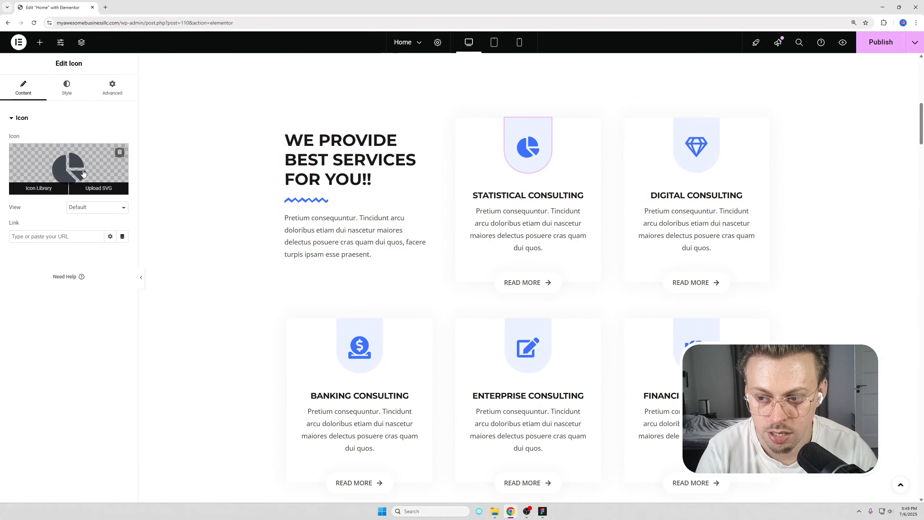
{"action": "scroll", "coordinate": [279, 221], "scroll_direction": "up", "scroll_amount": 4}
{"action": "scroll", "coordinate": [283, 221], "scroll_direction": "down", "scroll_amount": 8}
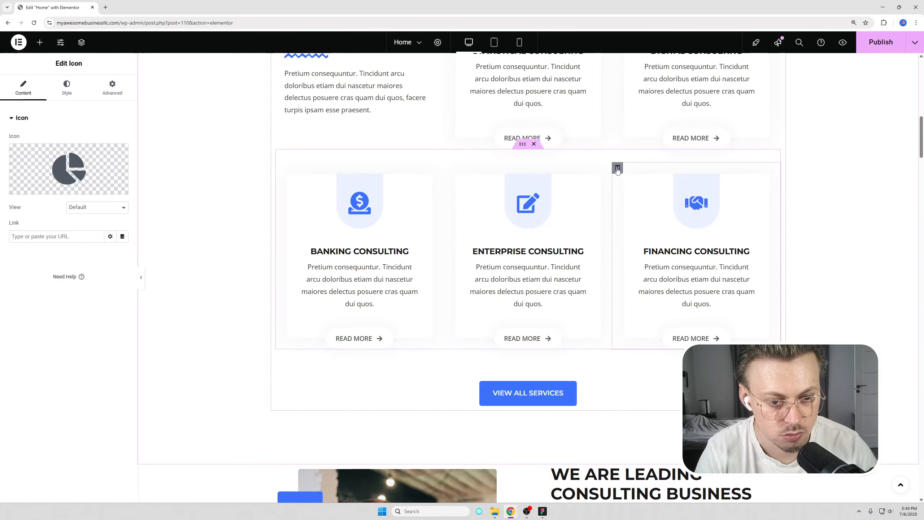
Delete the Financing Consulting column, then undo the deletion.
{"action": "right_click", "coordinate": [617, 170]}
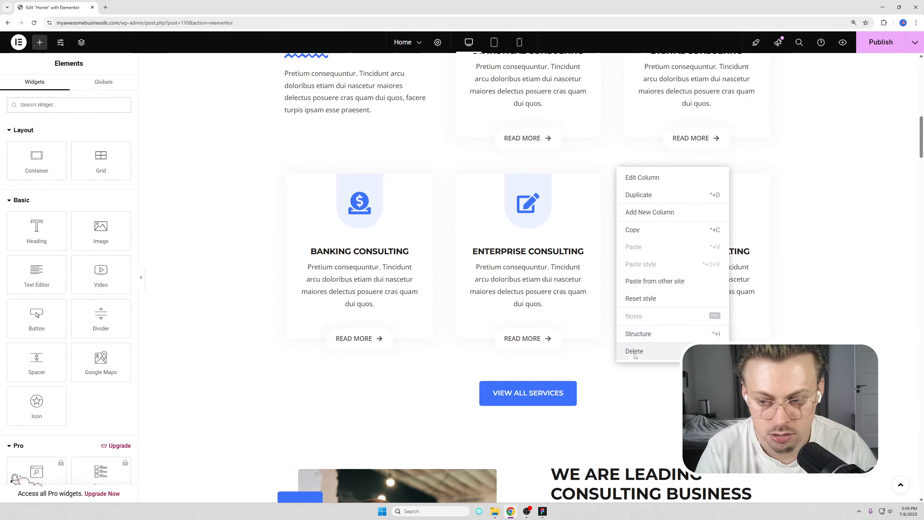
{"action": "left_click", "coordinate": [635, 352]}
{"action": "scroll", "coordinate": [673, 270], "scroll_direction": "up", "scroll_amount": 4}
{"action": "scroll", "coordinate": [655, 295], "scroll_direction": "down", "scroll_amount": 4}
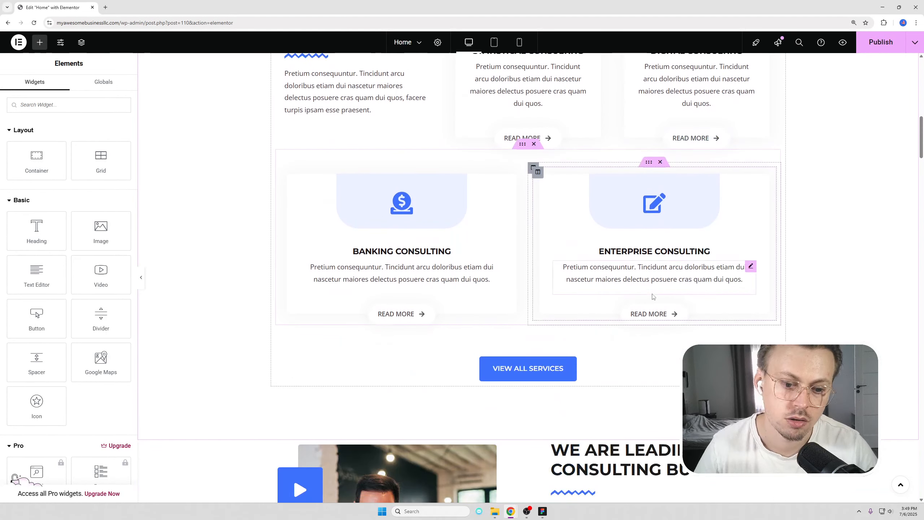
{"action": "key", "text": "ctrl+z"}
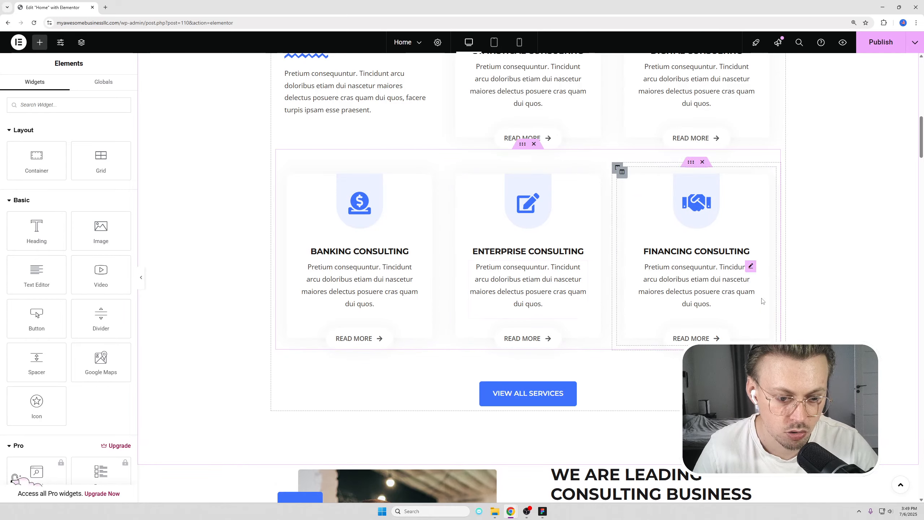
{"action": "scroll", "coordinate": [535, 236], "scroll_direction": "down", "scroll_amount": 3}
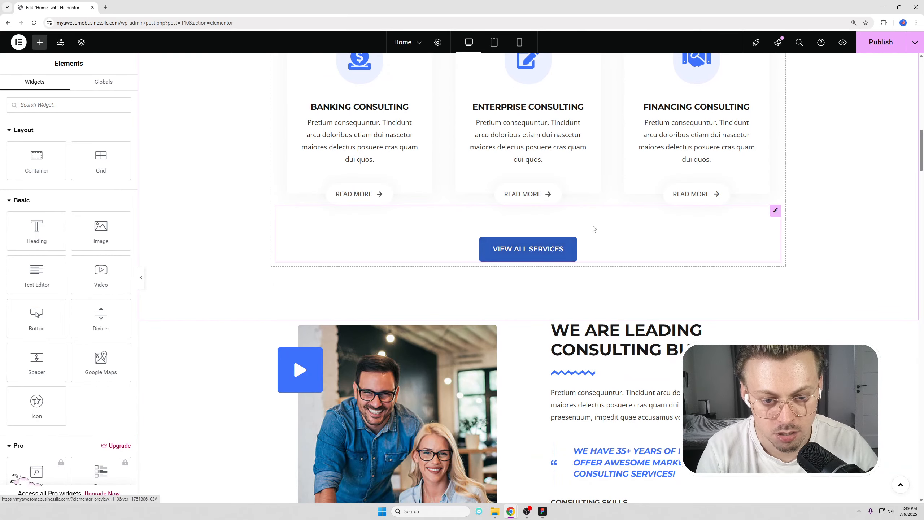
Delete the View All Services button and scroll down toward the lower sections.
{"action": "right_click", "coordinate": [518, 239]}
{"action": "left_click", "coordinate": [538, 429]}
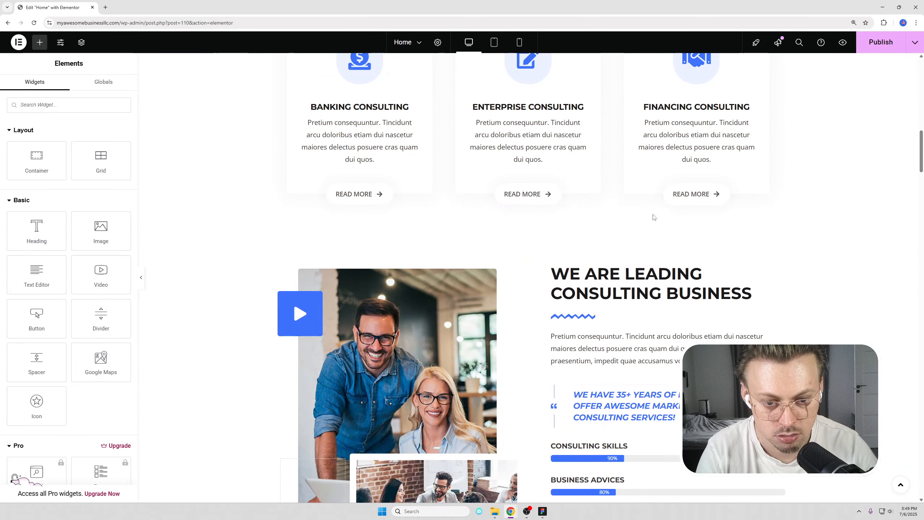
{"action": "scroll", "coordinate": [657, 327], "scroll_direction": "down", "scroll_amount": 8}
{"action": "scroll", "coordinate": [657, 327], "scroll_direction": "down", "scroll_amount": 8}
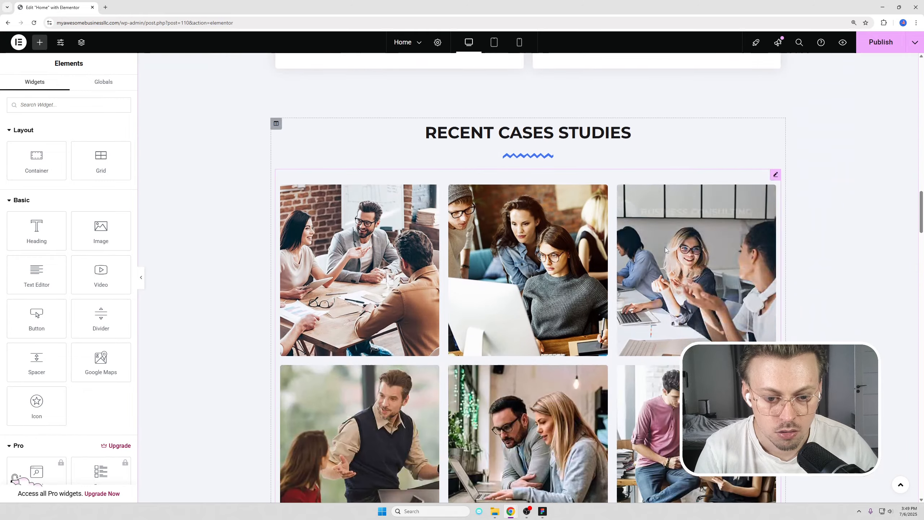
{"action": "scroll", "coordinate": [503, 249], "scroll_direction": "down", "scroll_amount": 5}
{"action": "scroll", "coordinate": [503, 250], "scroll_direction": "down", "scroll_amount": 15}
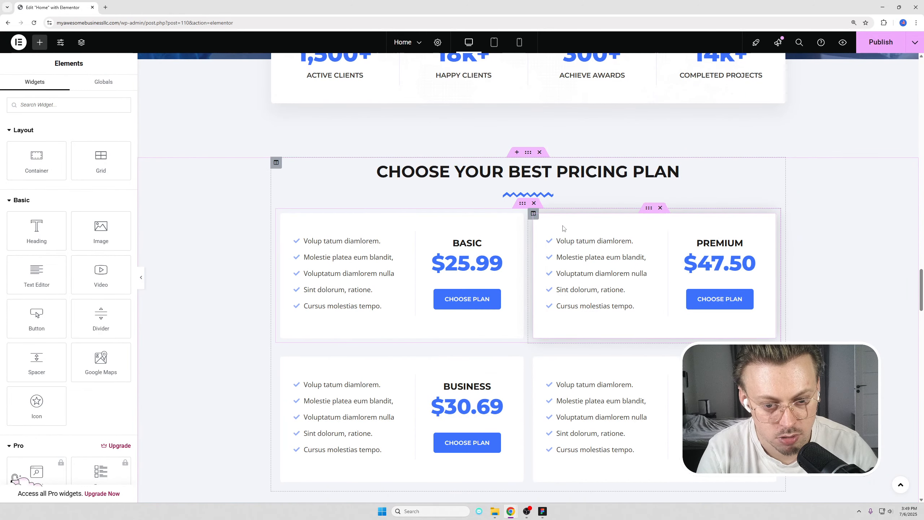
{"action": "scroll", "coordinate": [563, 228], "scroll_direction": "down", "scroll_amount": 3}
{"action": "scroll", "coordinate": [557, 231], "scroll_direction": "up", "scroll_amount": 3}
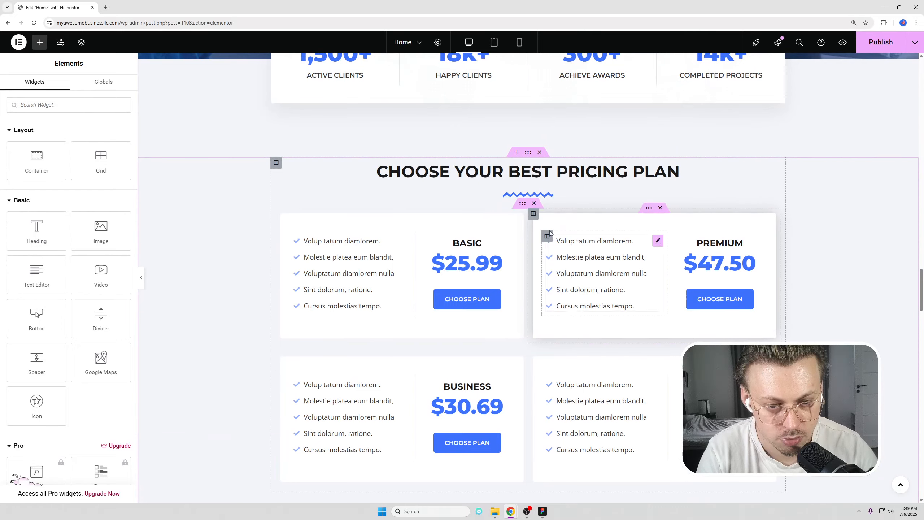
{"action": "scroll", "coordinate": [551, 255], "scroll_direction": "down", "scroll_amount": 10}
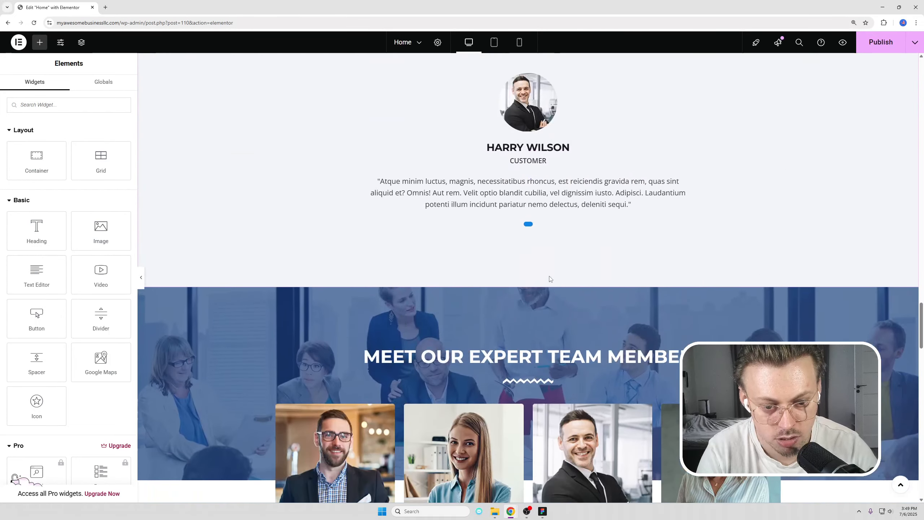
{"action": "scroll", "coordinate": [550, 279], "scroll_direction": "down", "scroll_amount": 15}
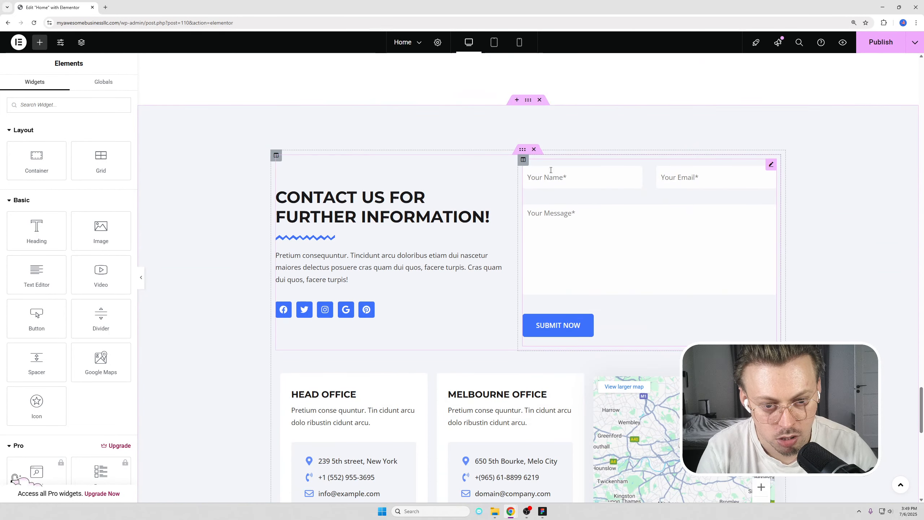
Delete the Contact Us and newsletter subscribe sections and publish the Home page.
{"action": "left_click", "coordinate": [540, 100]}
{"action": "scroll", "coordinate": [542, 127], "scroll_direction": "down", "scroll_amount": 2}
{"action": "scroll", "coordinate": [552, 155], "scroll_direction": "up", "scroll_amount": 3}
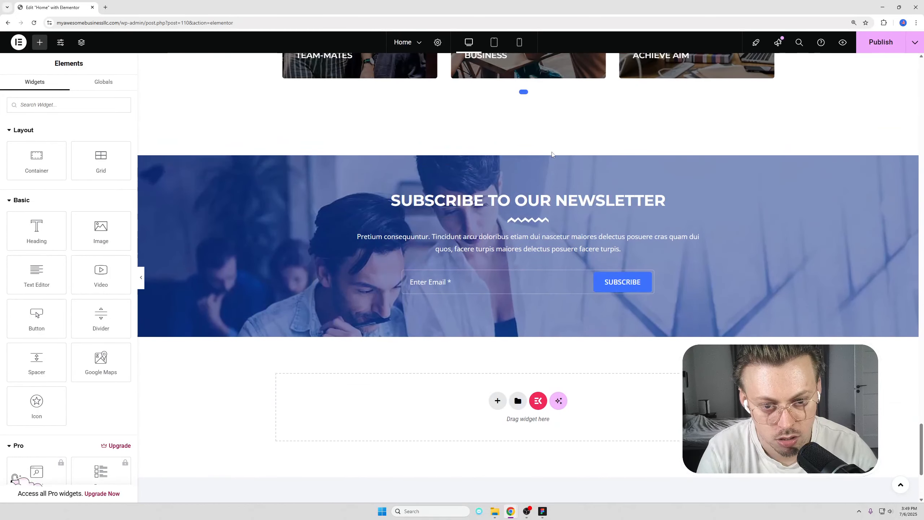
{"action": "left_click", "coordinate": [541, 153]}
{"action": "scroll", "coordinate": [546, 146], "scroll_direction": "up", "scroll_amount": 3}
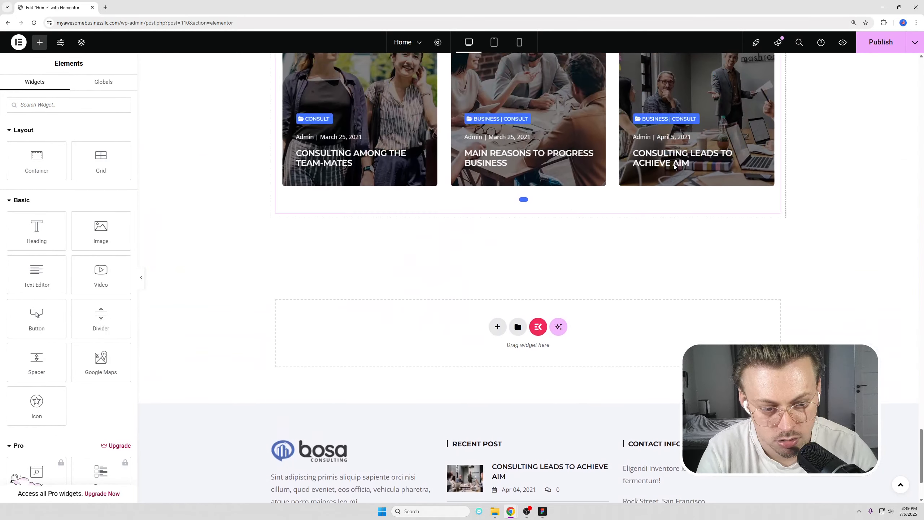
{"action": "left_click", "coordinate": [870, 44]}
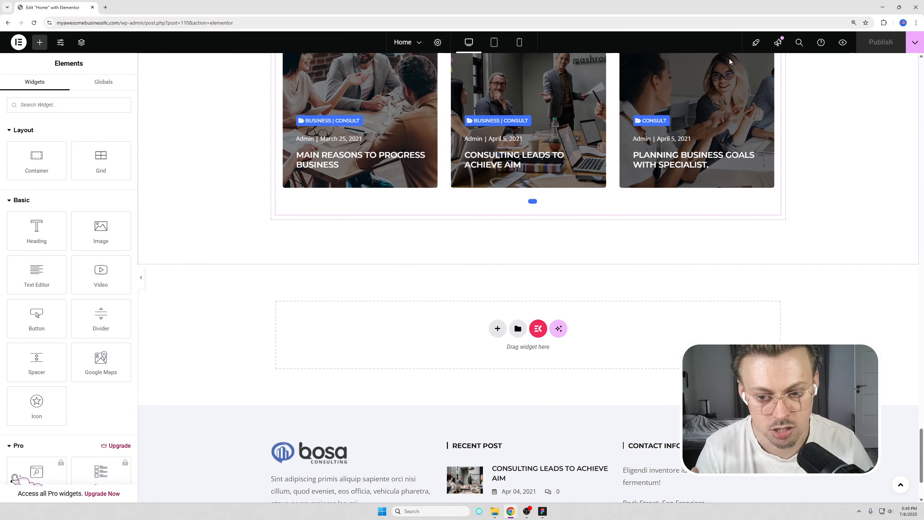
Leave the editor by trimming the address bar down to the site's homepage.
{"action": "left_click_drag", "start_coordinate": [120, 23], "coordinate": [373, 31]}
{"action": "key", "text": "BackSpace"}
{"action": "key", "text": "Return"}
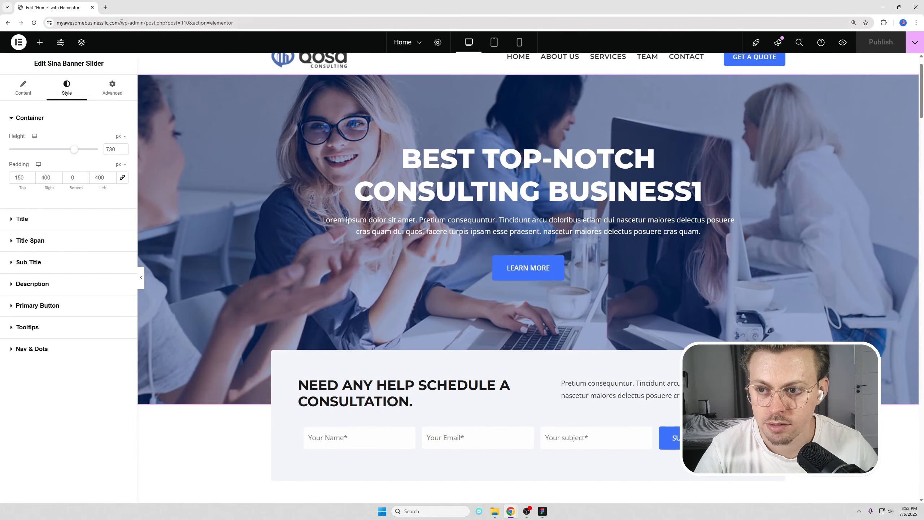
Load the trimmed page address and scroll the live About us page.
{"action": "left_click_drag", "start_coordinate": [119, 23], "coordinate": [386, 33]}
{"action": "key", "text": "BackSpace"}
{"action": "key", "text": "Return"}
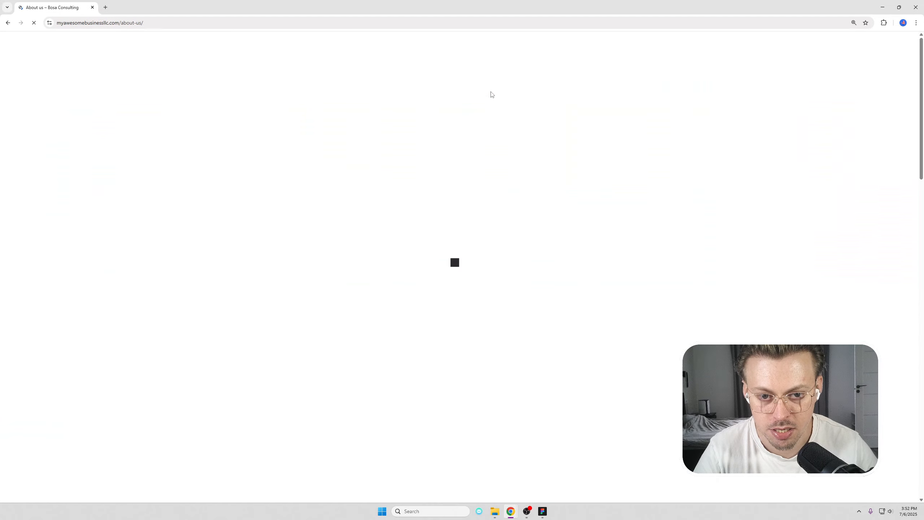
{"action": "scroll", "coordinate": [490, 94], "scroll_direction": "down", "scroll_amount": 5}
{"action": "scroll", "coordinate": [489, 134], "scroll_direction": "up", "scroll_amount": 5}
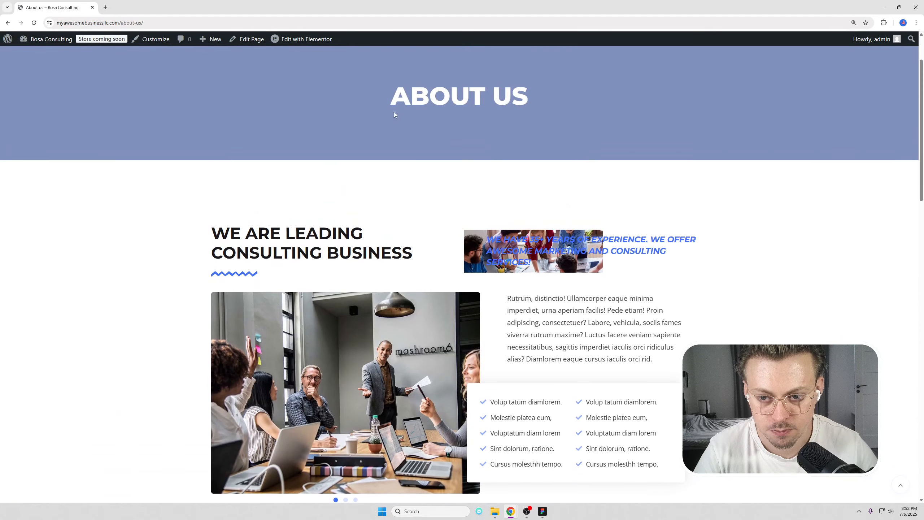
Open About Us in Elementor and inspect the Brand Carousel's logo2 image, leaving it unchanged.
{"action": "left_click", "coordinate": [307, 39]}
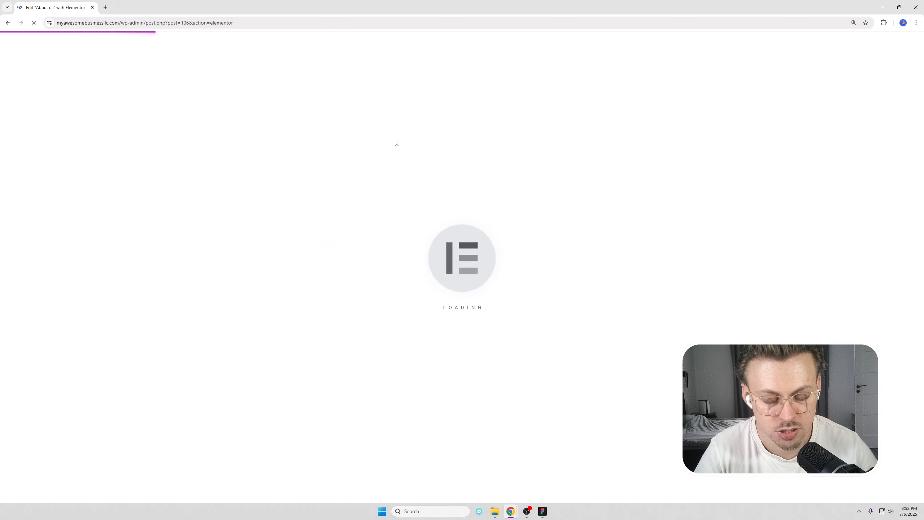
{"action": "scroll", "coordinate": [505, 273], "scroll_direction": "down", "scroll_amount": 3}
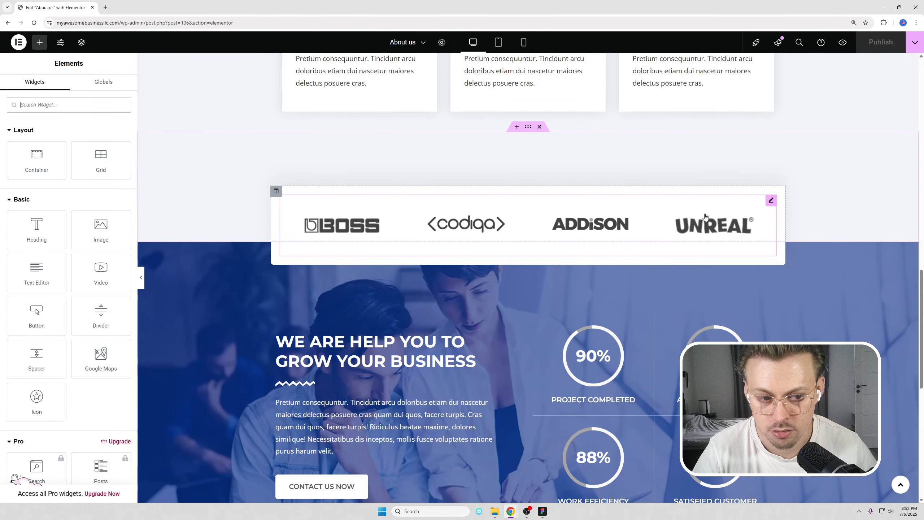
{"action": "left_click", "coordinate": [772, 200]}
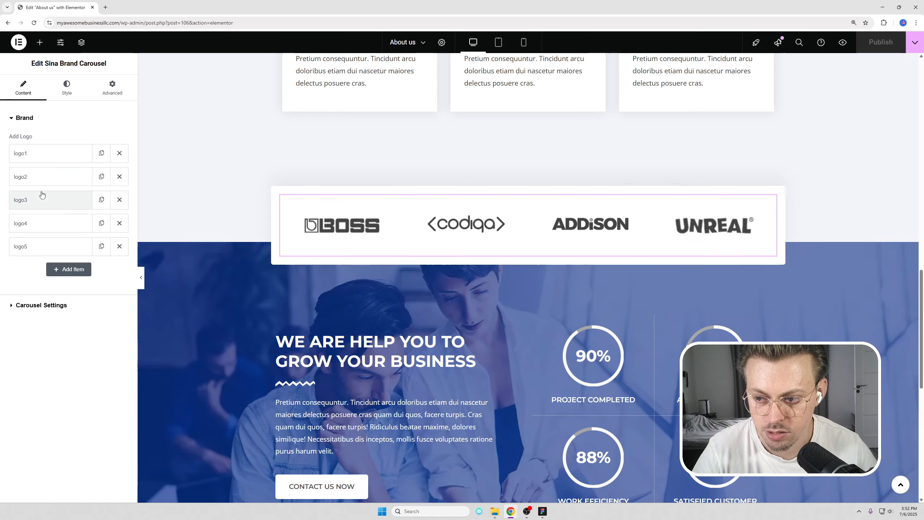
{"action": "left_click", "coordinate": [42, 180]}
{"action": "left_click", "coordinate": [69, 237]}
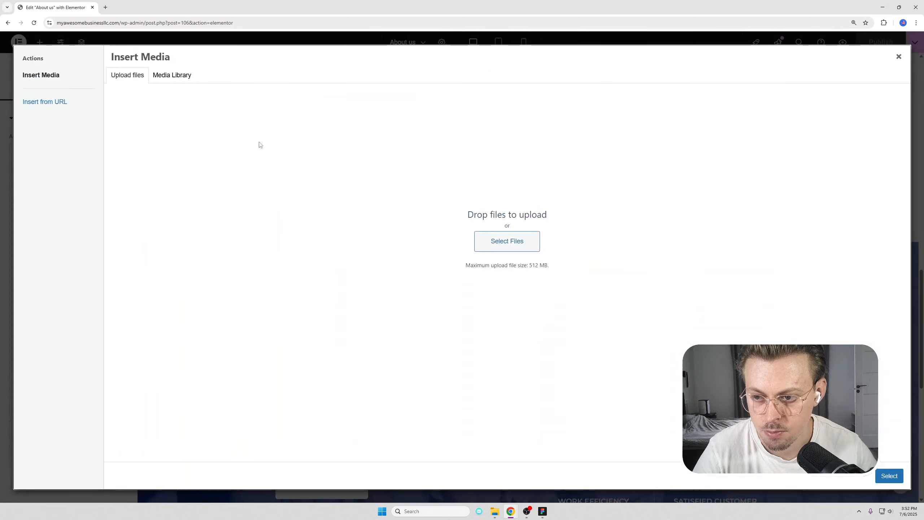
{"action": "left_click", "coordinate": [903, 57]}
Delete the Contact Us Now button under the grow-your-business text.
{"action": "scroll", "coordinate": [522, 283], "scroll_direction": "down", "scroll_amount": 10}
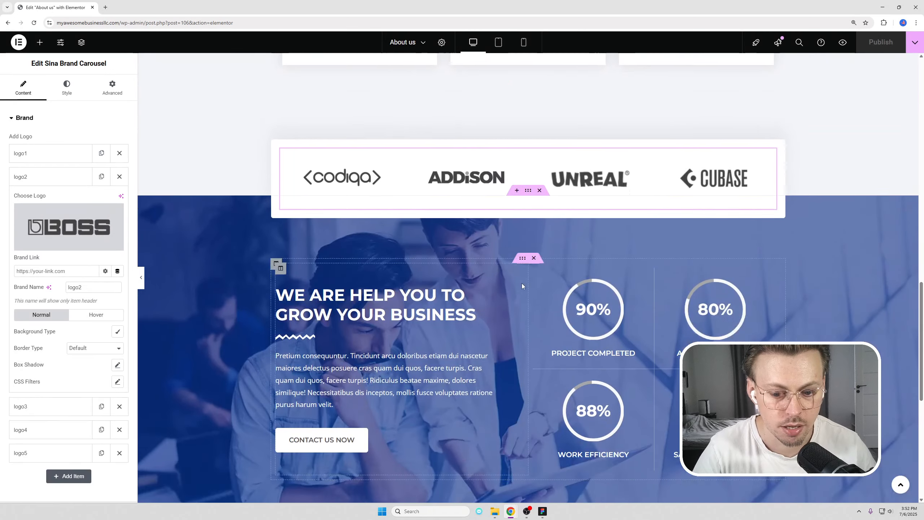
{"action": "scroll", "coordinate": [414, 262], "scroll_direction": "up", "scroll_amount": 5}
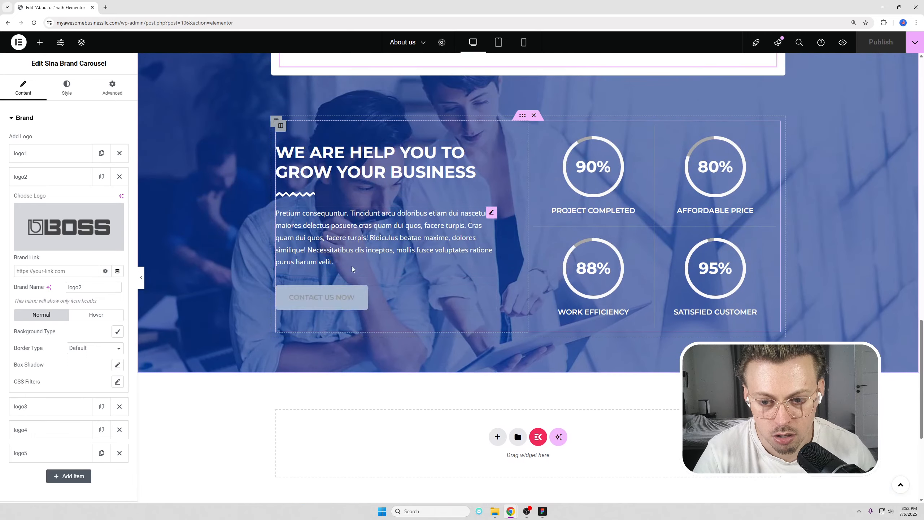
{"action": "right_click", "coordinate": [348, 293]}
{"action": "left_click", "coordinate": [364, 491]}
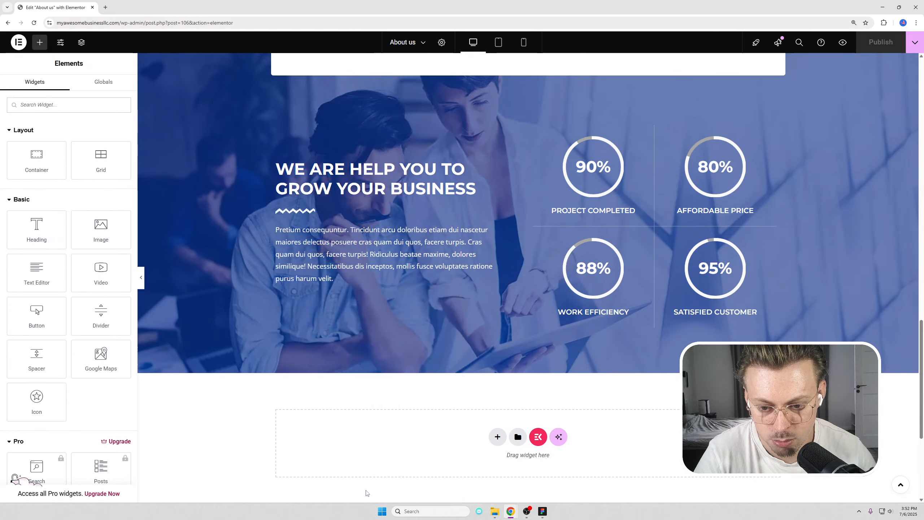
Select the experience heading for editing, then publish the About Us page changes.
{"action": "scroll", "coordinate": [612, 366], "scroll_direction": "up", "scroll_amount": 5}
{"action": "scroll", "coordinate": [613, 366], "scroll_direction": "up", "scroll_amount": 15}
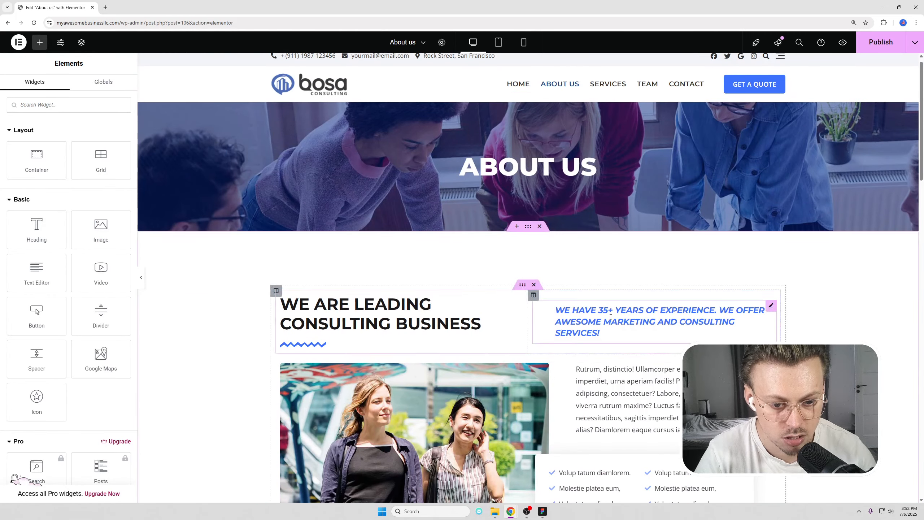
{"action": "right_click", "coordinate": [611, 317]}
{"action": "left_click", "coordinate": [615, 299]}
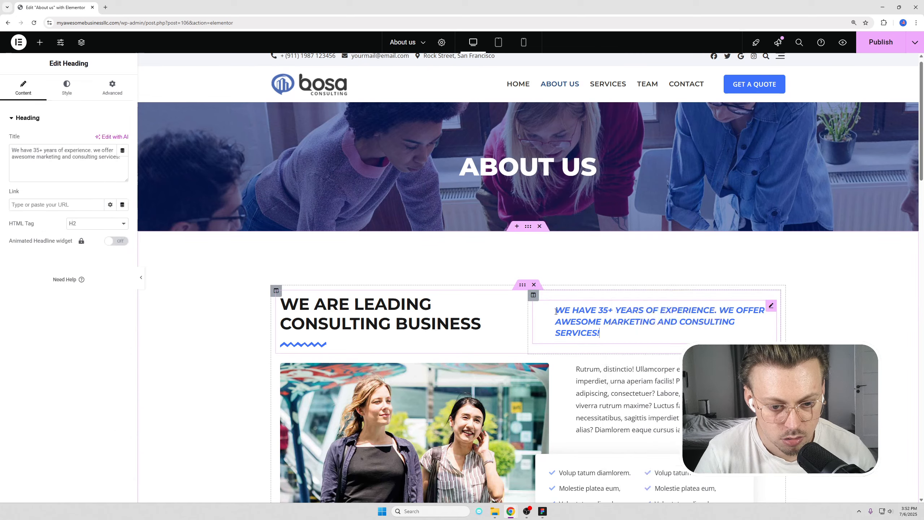
{"action": "left_click", "coordinate": [877, 42]}
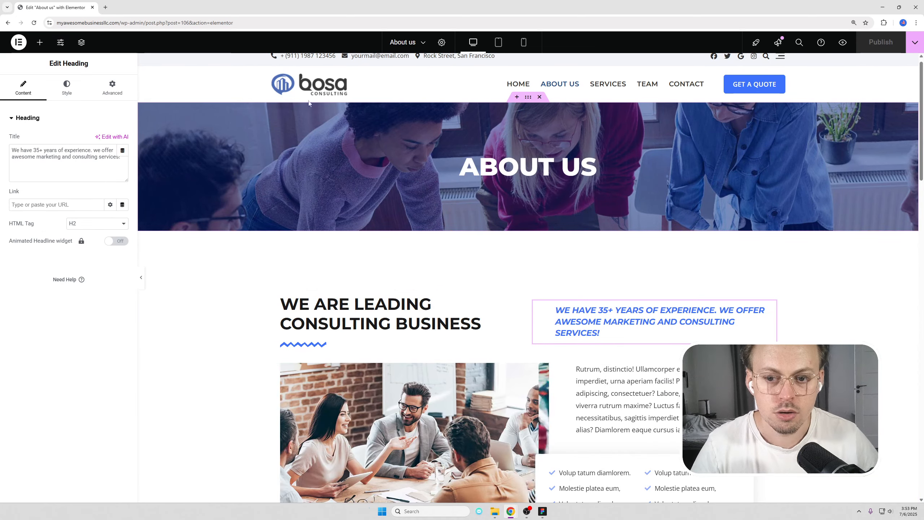
Trim the editor path from the page address, leaving just the site domain.
{"action": "left_click_drag", "start_coordinate": [119, 23], "coordinate": [142, 25]}
{"action": "key", "text": "shift+End"}
{"action": "key", "text": "BackSpace"}
Go to the homepage, open Services, and open its Elementor editor in a background tab.
{"action": "key", "text": "Return"}
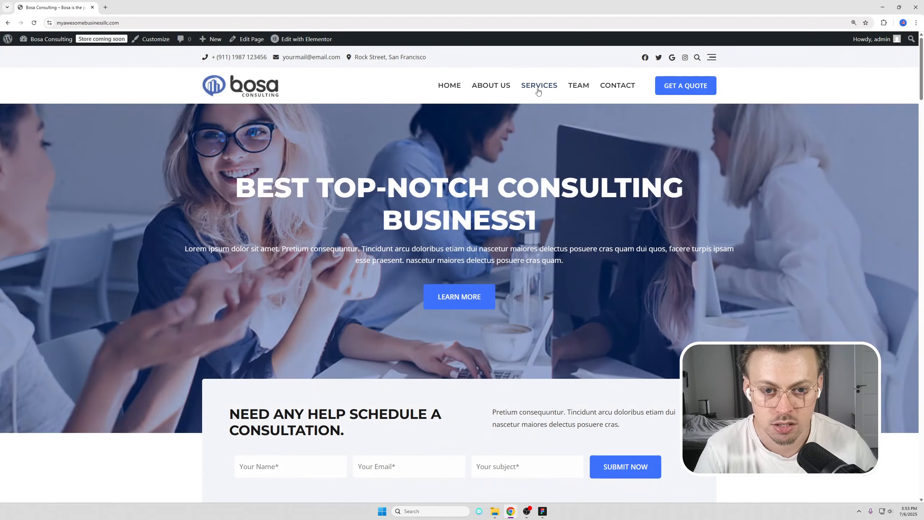
{"action": "left_click", "coordinate": [539, 85]}
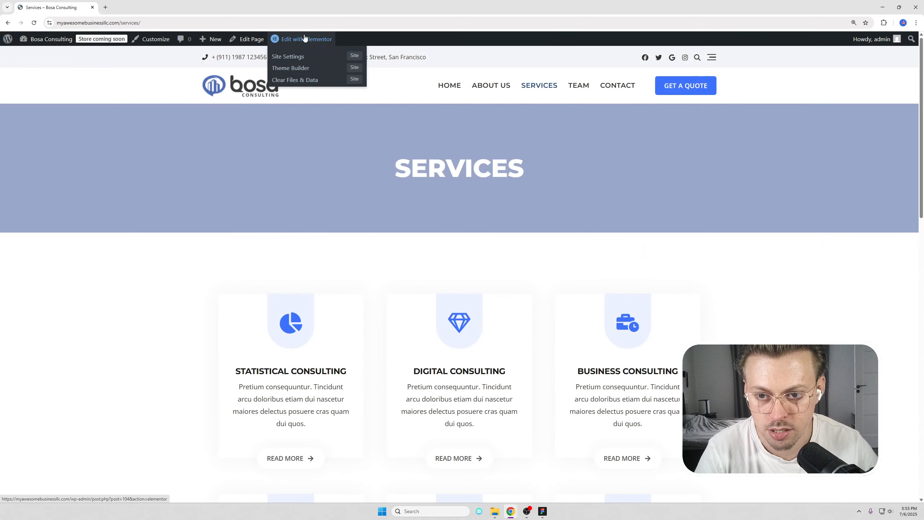
{"action": "middle_click", "coordinate": [305, 38]}
Open the Team page, then switch over to the Services editor tab.
{"action": "scroll", "coordinate": [521, 147], "scroll_direction": "down", "scroll_amount": 7}
{"action": "scroll", "coordinate": [521, 147], "scroll_direction": "down", "scroll_amount": 10}
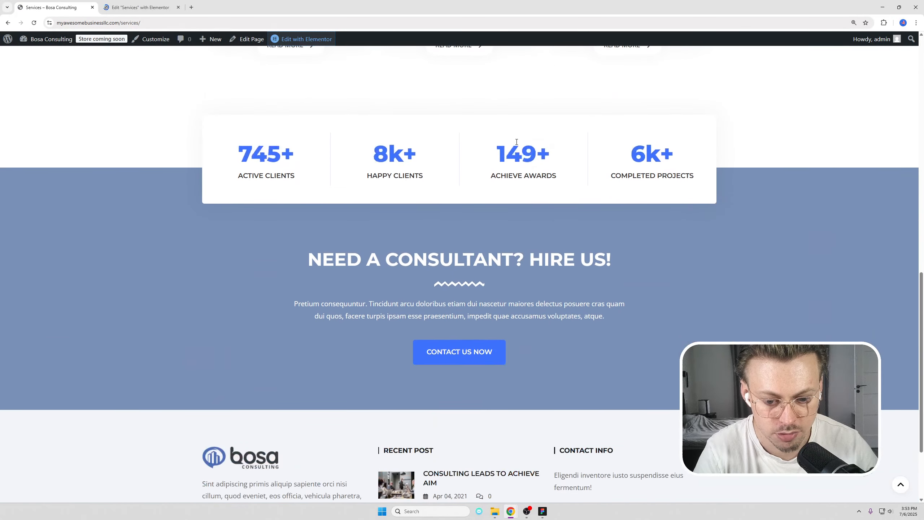
{"action": "scroll", "coordinate": [523, 145], "scroll_direction": "up", "scroll_amount": 15}
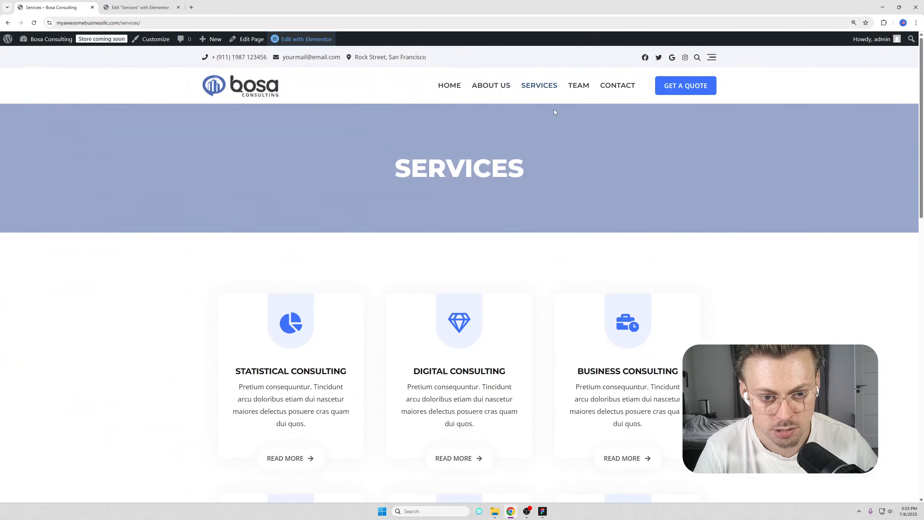
{"action": "left_click", "coordinate": [574, 92]}
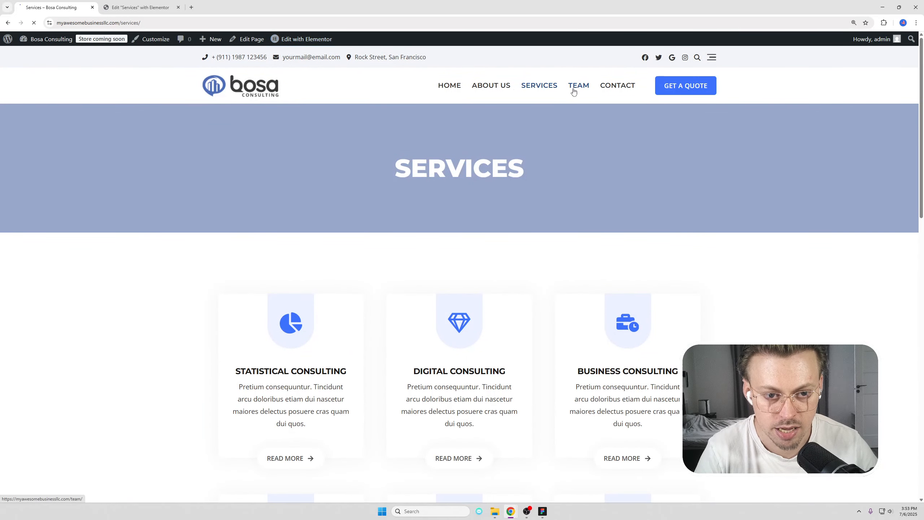
{"action": "left_click", "coordinate": [141, 8]}
{"action": "scroll", "coordinate": [394, 347], "scroll_direction": "down", "scroll_amount": 5}
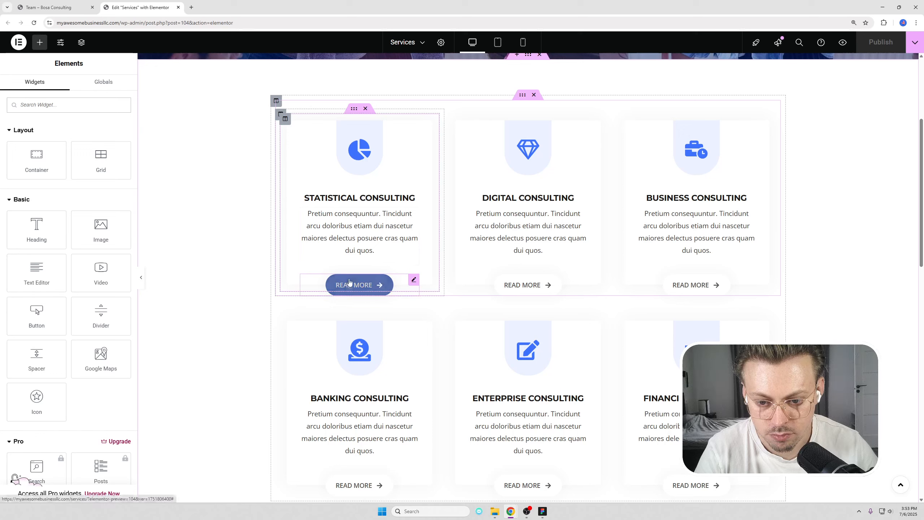
Delete the READ MORE button from the Statistical Consulting card.
{"action": "left_click", "coordinate": [384, 284]}
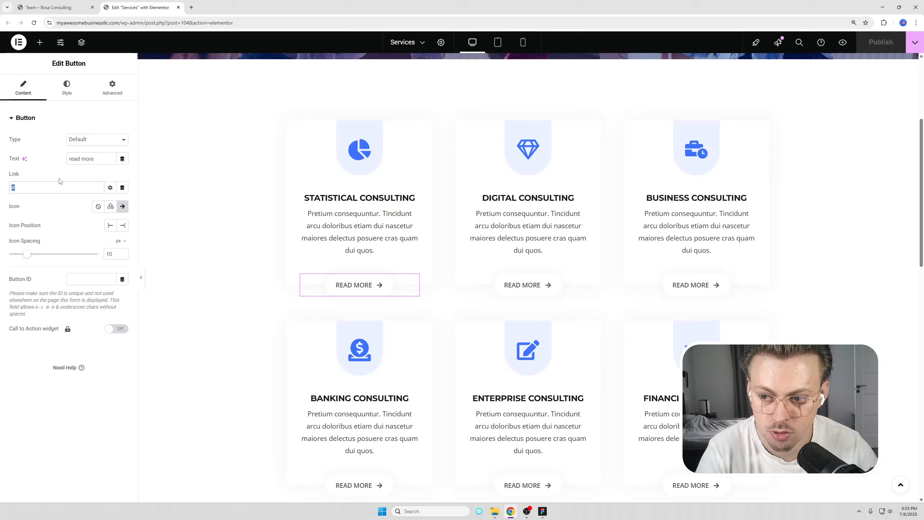
{"action": "right_click", "coordinate": [379, 285]}
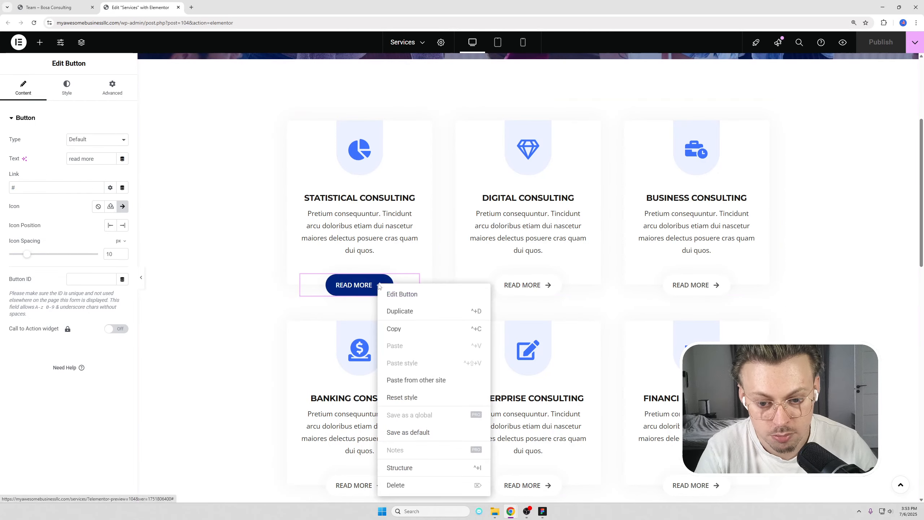
{"action": "left_click", "coordinate": [429, 493]}
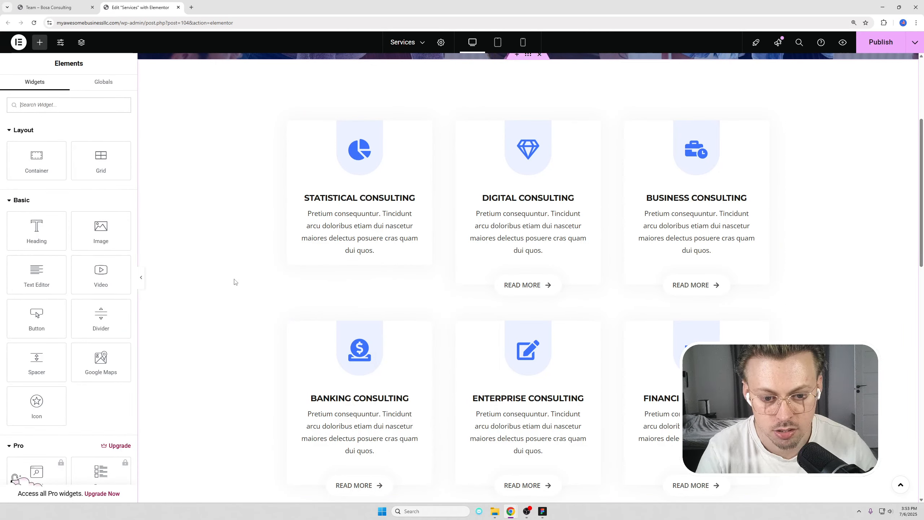
Inspect the pie-chart icon's Style colour picker without changing the colour.
{"action": "left_click", "coordinate": [360, 144]}
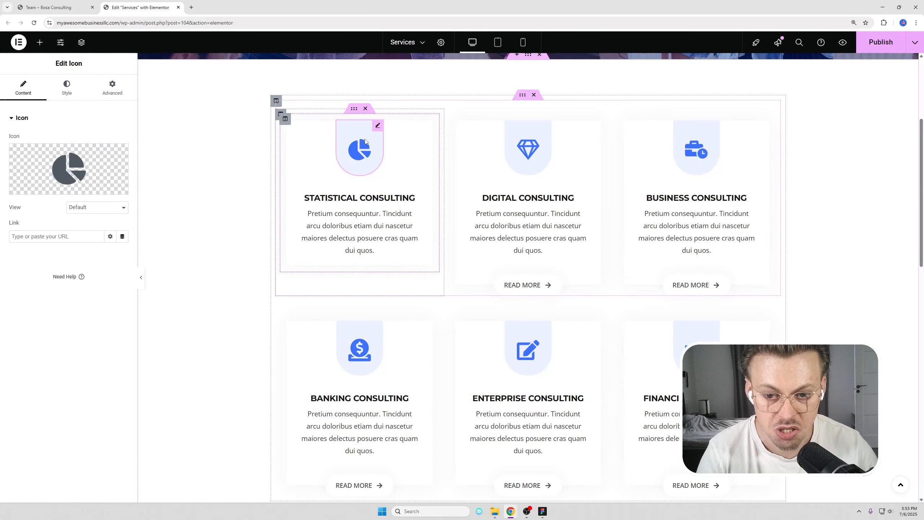
{"action": "left_click", "coordinate": [67, 89]}
{"action": "left_click", "coordinate": [122, 177]}
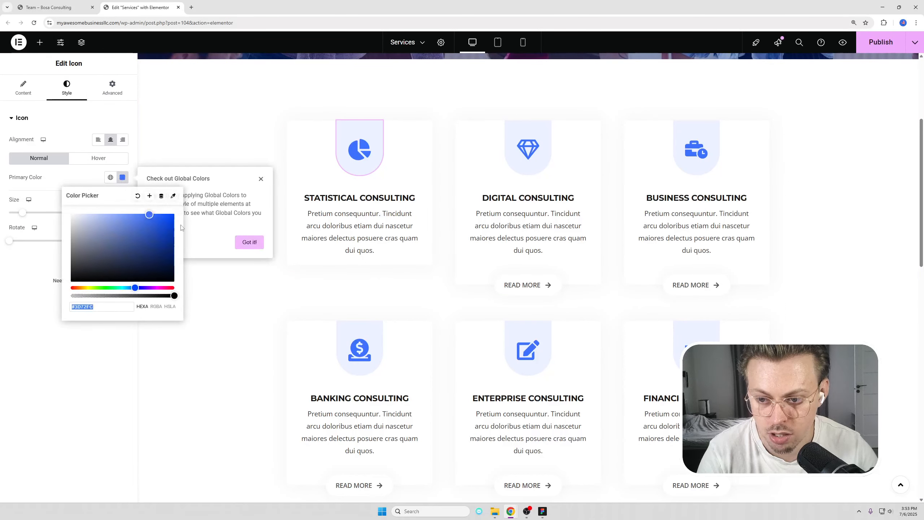
{"action": "left_click", "coordinate": [253, 179]}
Close the Services editor tab, leaving without saving, and view the live Team page.
{"action": "scroll", "coordinate": [254, 197], "scroll_direction": "down", "scroll_amount": 13}
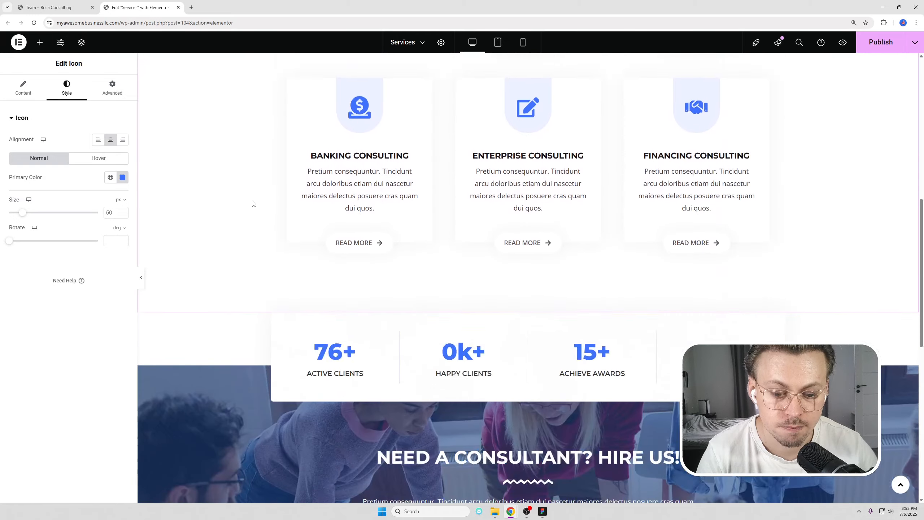
{"action": "scroll", "coordinate": [254, 197], "scroll_direction": "up", "scroll_amount": 3}
{"action": "middle_click", "coordinate": [146, 6]}
{"action": "key", "text": "Return"}
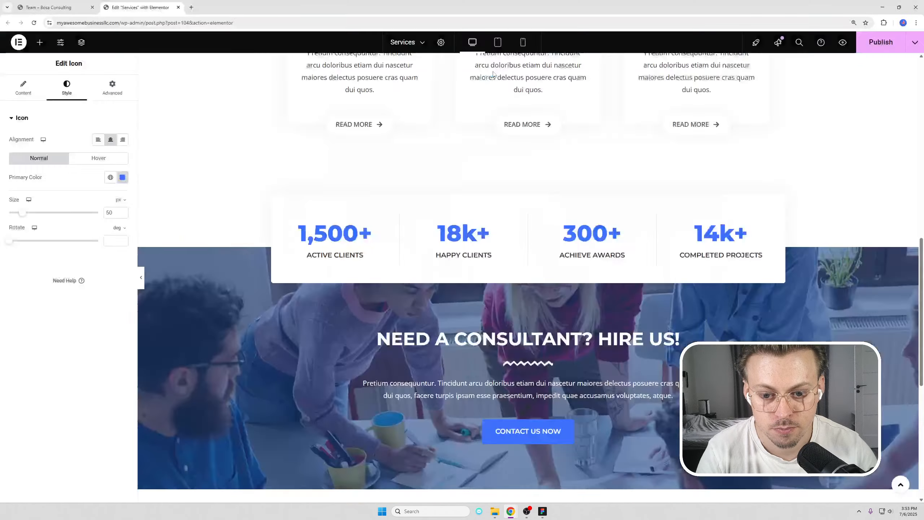
{"action": "scroll", "coordinate": [537, 206], "scroll_direction": "down", "scroll_amount": 8}
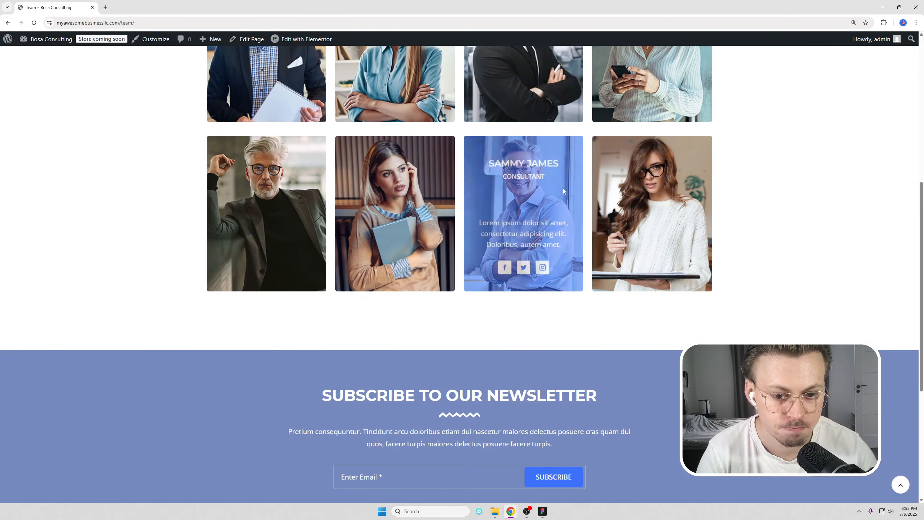
Go from the Team page to the Contact page and open it in the Elementor editor.
{"action": "scroll", "coordinate": [563, 188], "scroll_direction": "up", "scroll_amount": 8}
{"action": "left_click", "coordinate": [623, 94]}
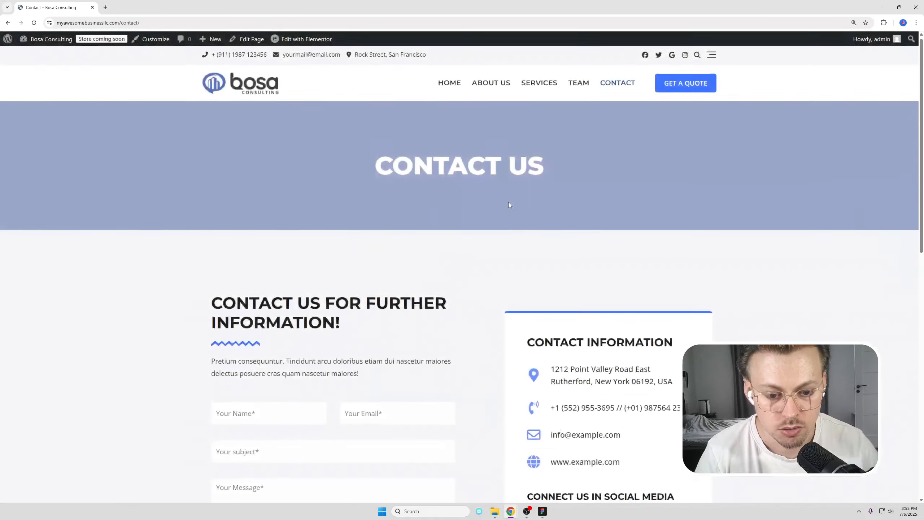
{"action": "scroll", "coordinate": [508, 202], "scroll_direction": "down", "scroll_amount": 7}
{"action": "scroll", "coordinate": [493, 209], "scroll_direction": "up", "scroll_amount": 4}
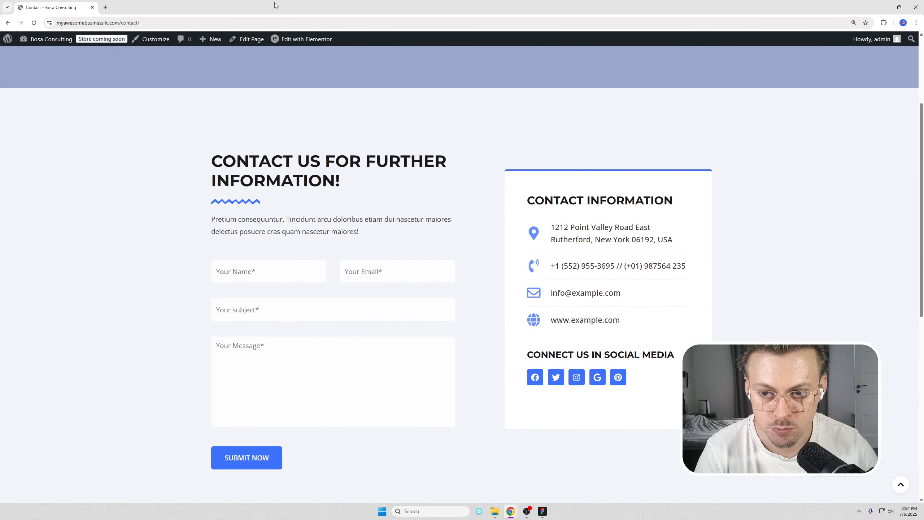
{"action": "left_click", "coordinate": [307, 39]}
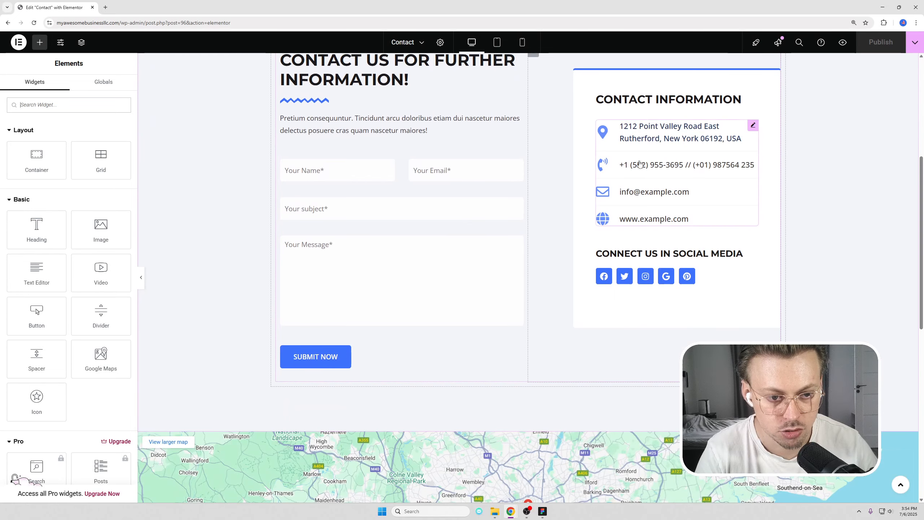
Open the Google Maps widget settings (London Eye, zoom 10, height 350) and its API key guide.
{"action": "scroll", "coordinate": [446, 180], "scroll_direction": "down", "scroll_amount": 6}
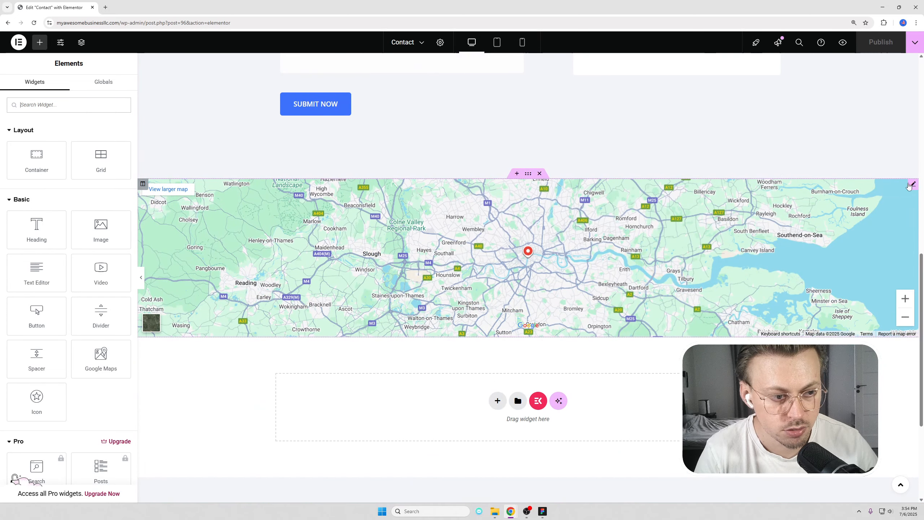
{"action": "left_click", "coordinate": [912, 184]}
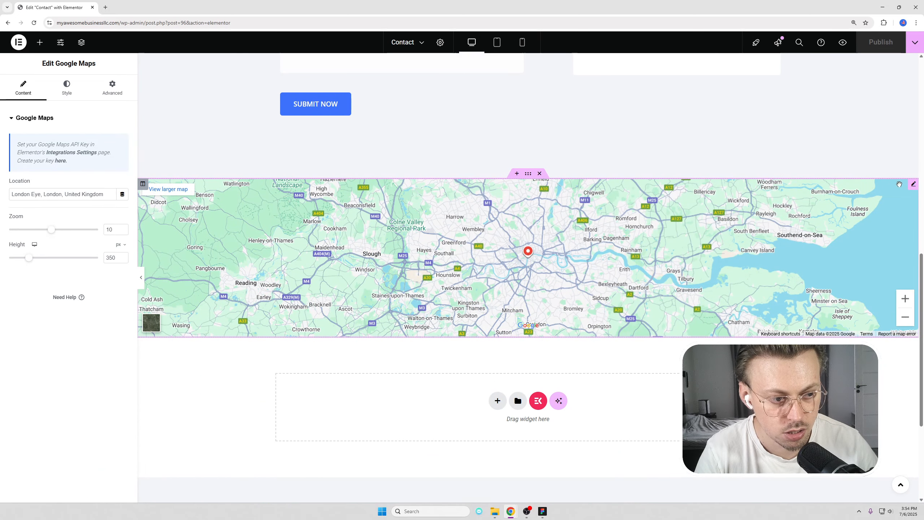
{"action": "left_click", "coordinate": [77, 154]}
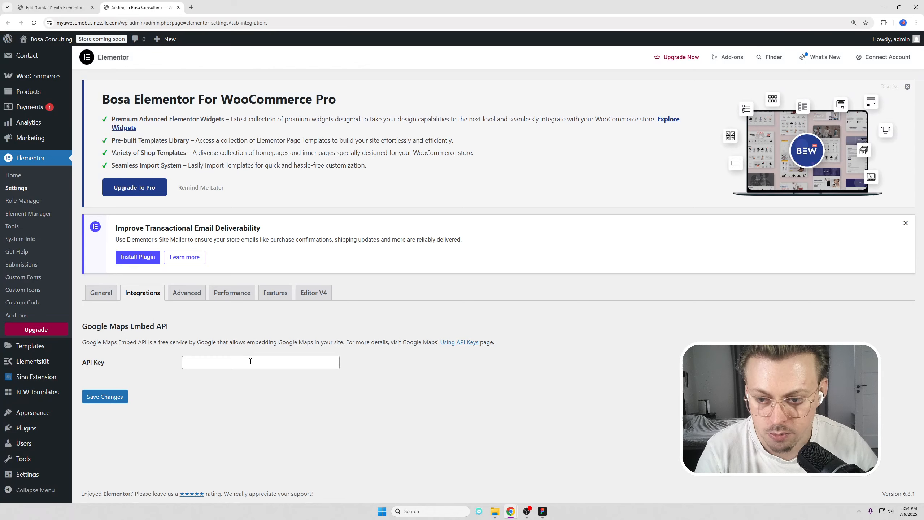
{"action": "key", "text": "ctrl+w"}
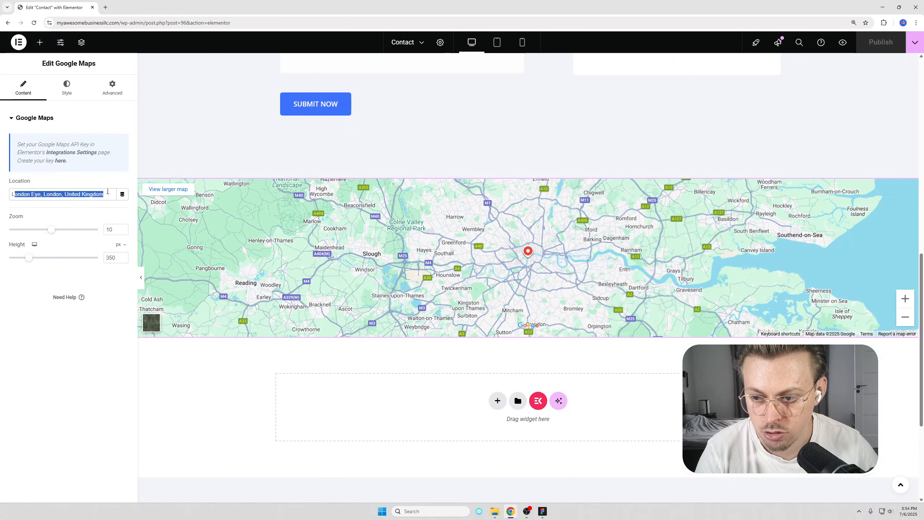
{"action": "left_click", "coordinate": [90, 179]}
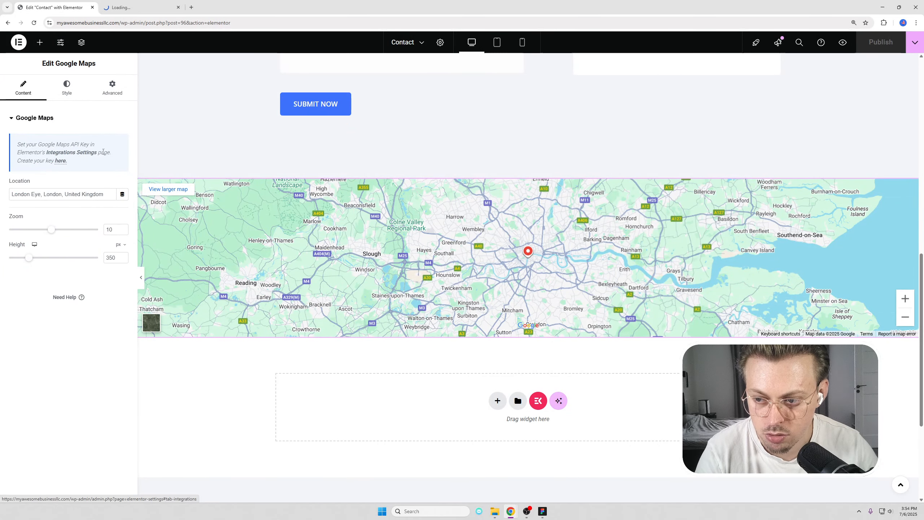
{"action": "left_click", "coordinate": [60, 161]}
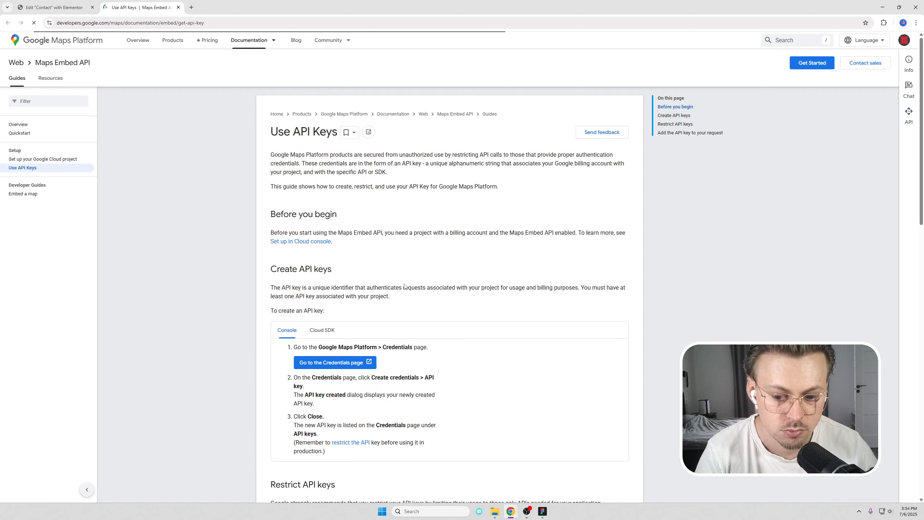
Scroll through the Use API Keys guide, then close its tab.
{"action": "scroll", "coordinate": [379, 225], "scroll_direction": "down", "scroll_amount": 2}
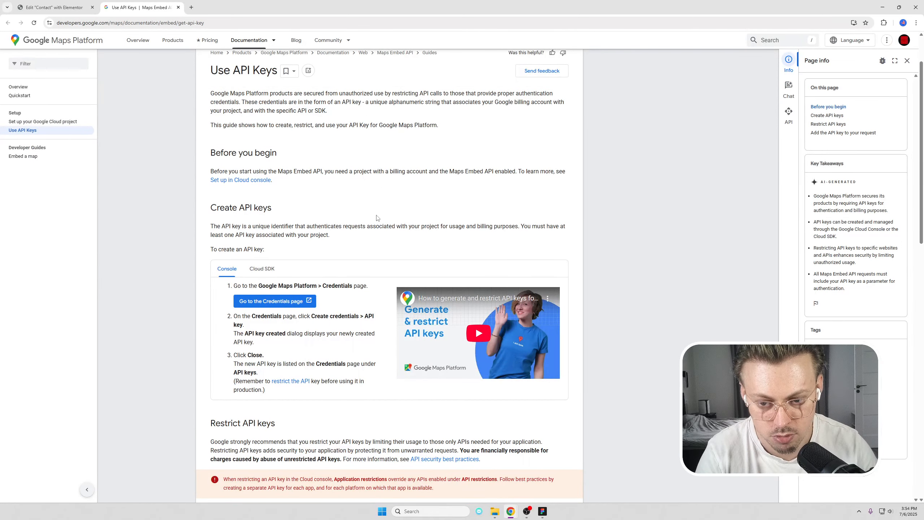
{"action": "scroll", "coordinate": [377, 218], "scroll_direction": "up", "scroll_amount": 2}
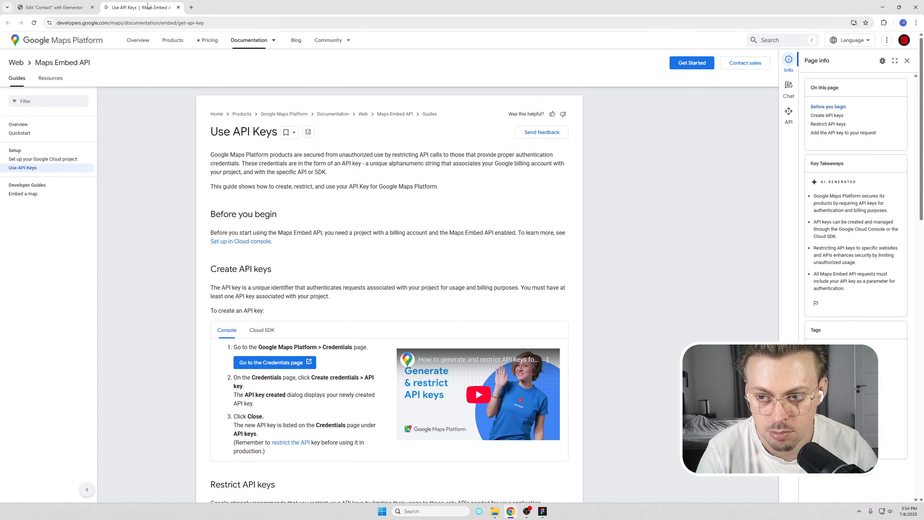
{"action": "middle_click", "coordinate": [149, 6]}
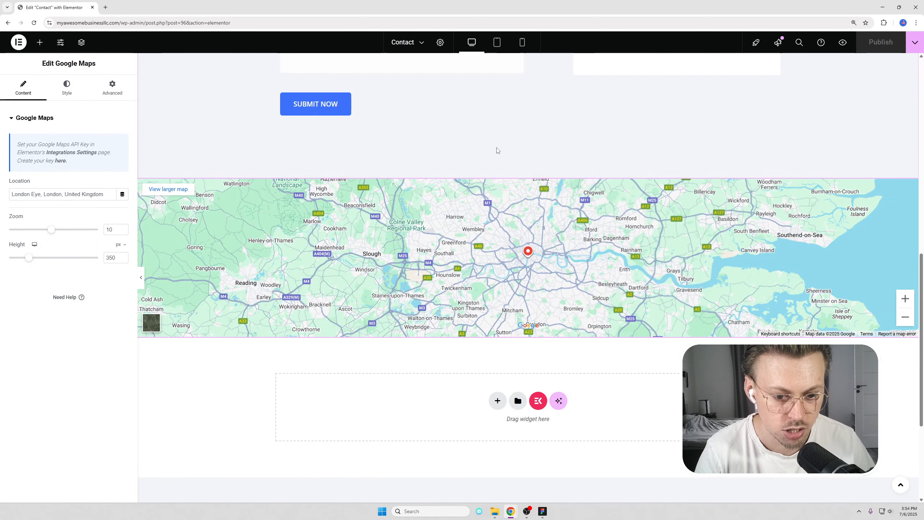
Remove the Google Maps section below the contact form.
{"action": "scroll", "coordinate": [504, 157], "scroll_direction": "up", "scroll_amount": 2}
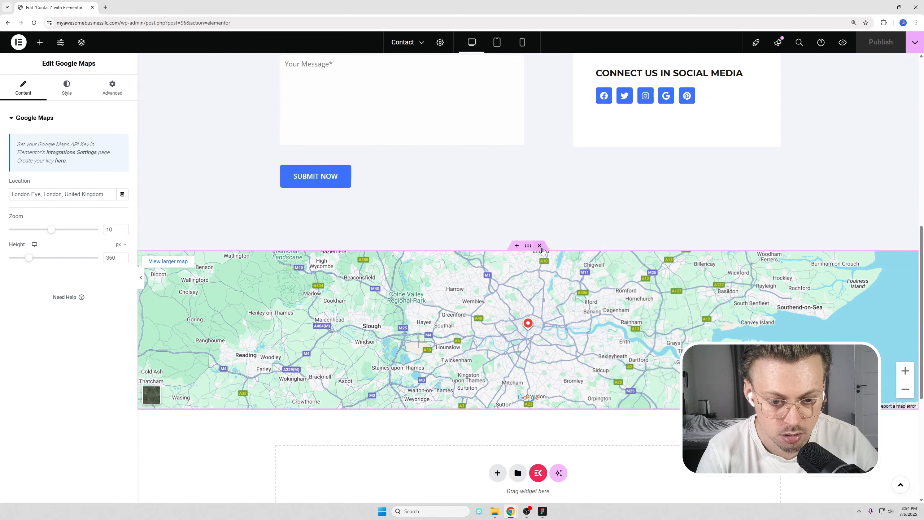
{"action": "left_click", "coordinate": [539, 247]}
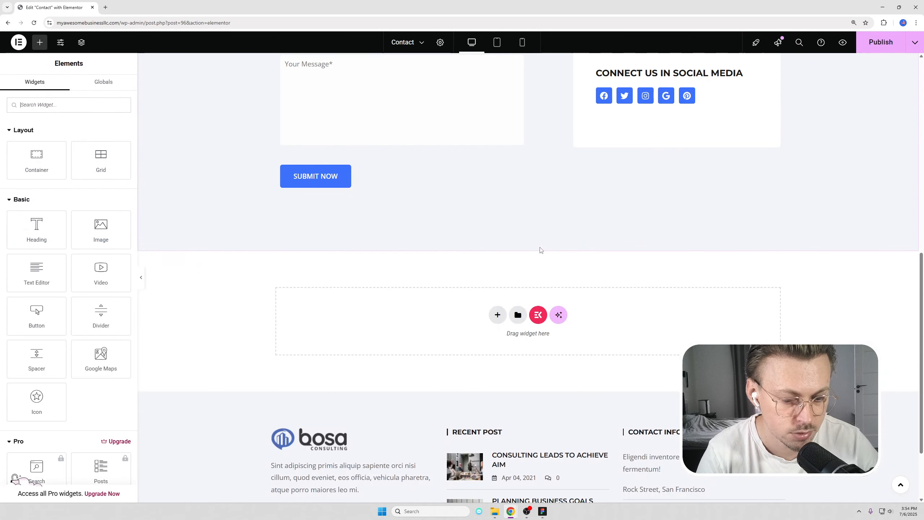
{"action": "scroll", "coordinate": [548, 249], "scroll_direction": "up", "scroll_amount": 7}
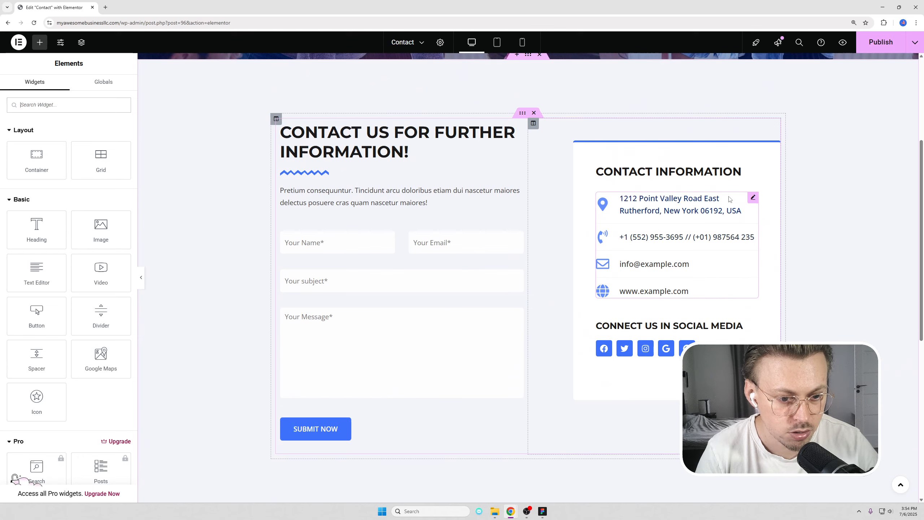
{"action": "scroll", "coordinate": [615, 211], "scroll_direction": "down", "scroll_amount": 6}
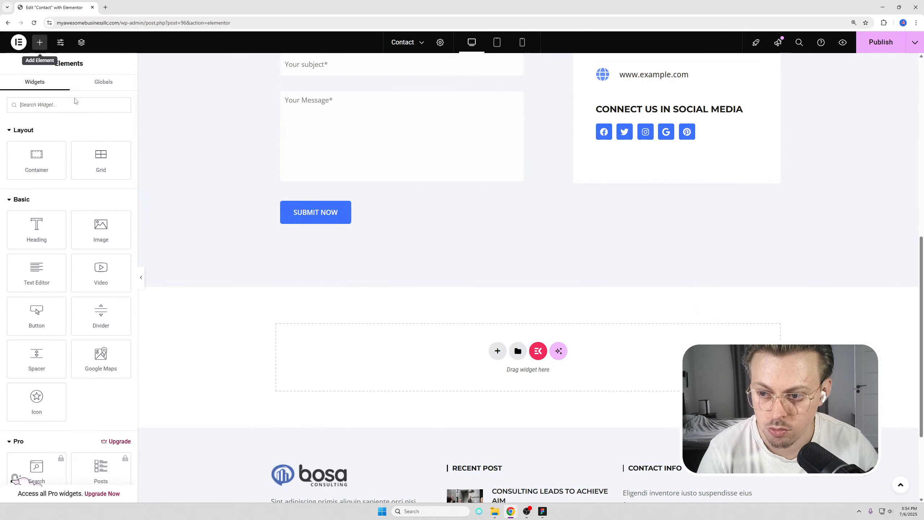
Drag an Image widget into the empty section below the form, then delete that section again.
{"action": "left_click_drag", "start_coordinate": [100, 227], "coordinate": [521, 319]}
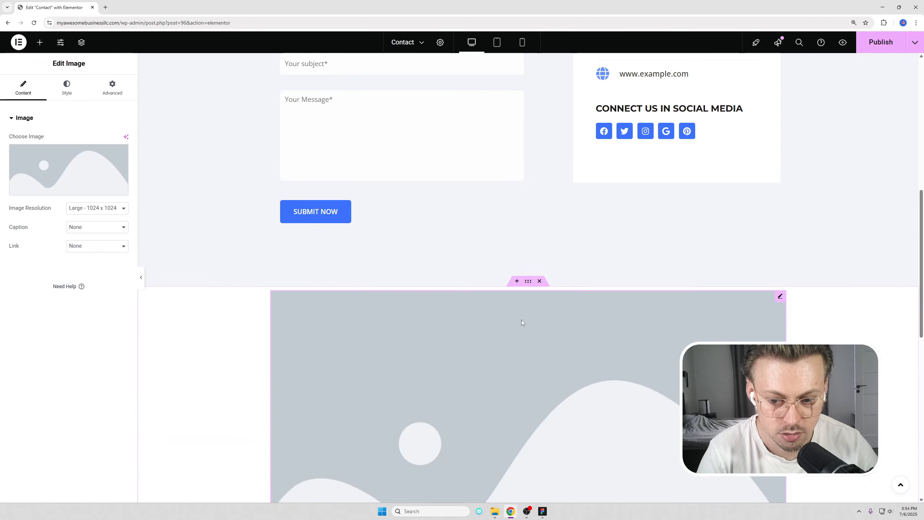
{"action": "scroll", "coordinate": [521, 320], "scroll_direction": "down", "scroll_amount": 8}
{"action": "scroll", "coordinate": [522, 322], "scroll_direction": "up", "scroll_amount": 4}
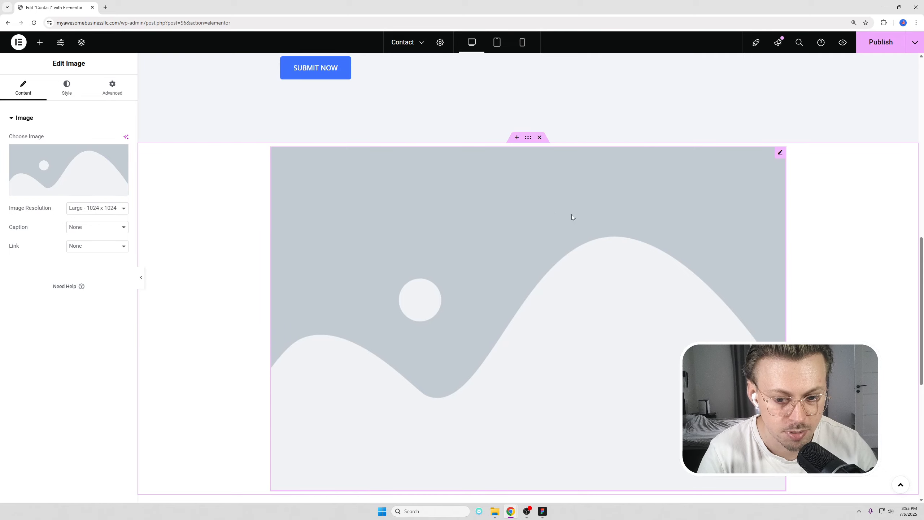
{"action": "scroll", "coordinate": [564, 321], "scroll_direction": "down", "scroll_amount": 2}
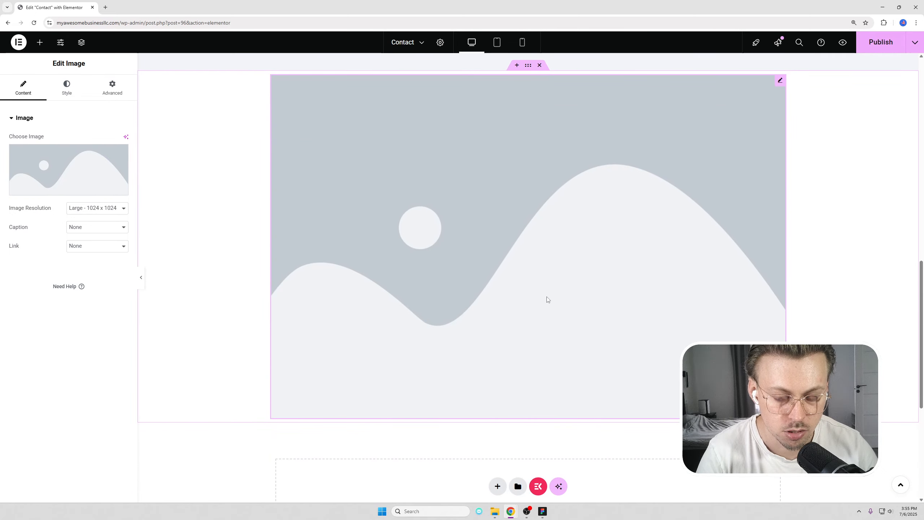
{"action": "scroll", "coordinate": [548, 299], "scroll_direction": "up", "scroll_amount": 3}
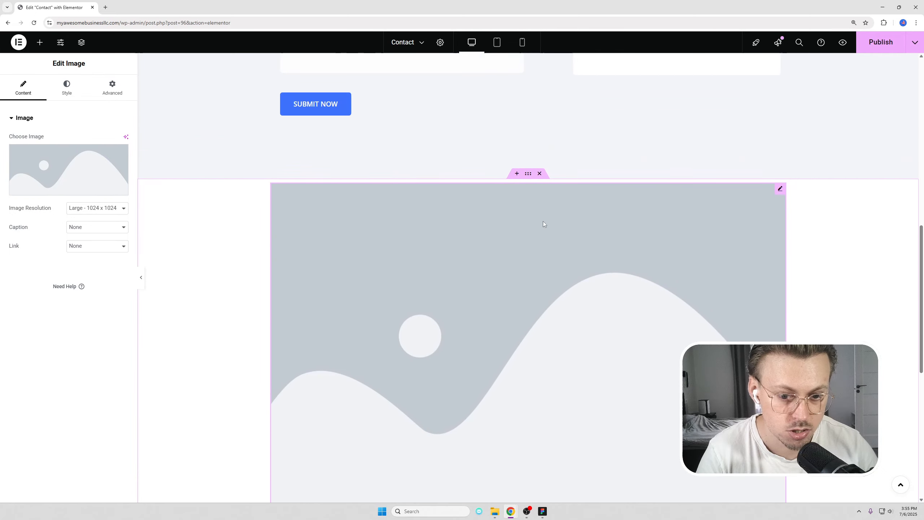
{"action": "left_click", "coordinate": [540, 173]}
{"action": "scroll", "coordinate": [559, 230], "scroll_direction": "up", "scroll_amount": 10}
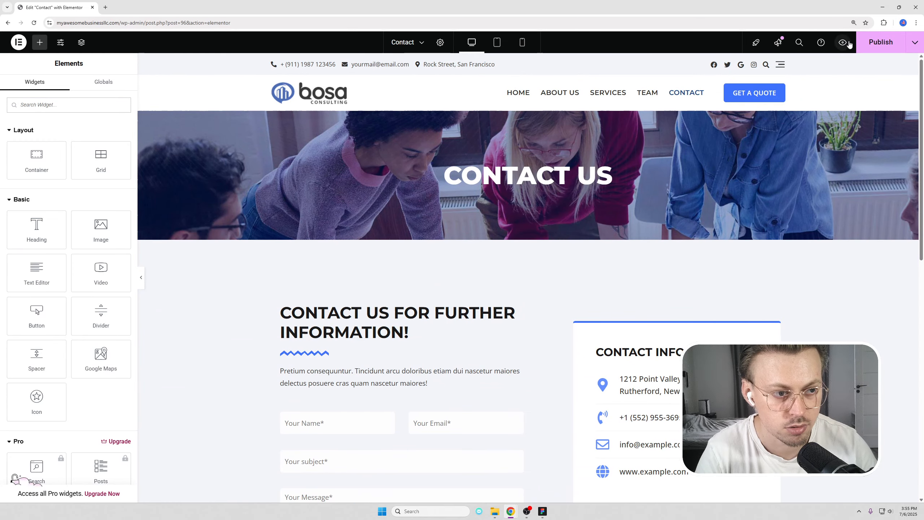
Publish the Contact page and go to the site's homepage by trimming the address.
{"action": "left_click", "coordinate": [872, 45]}
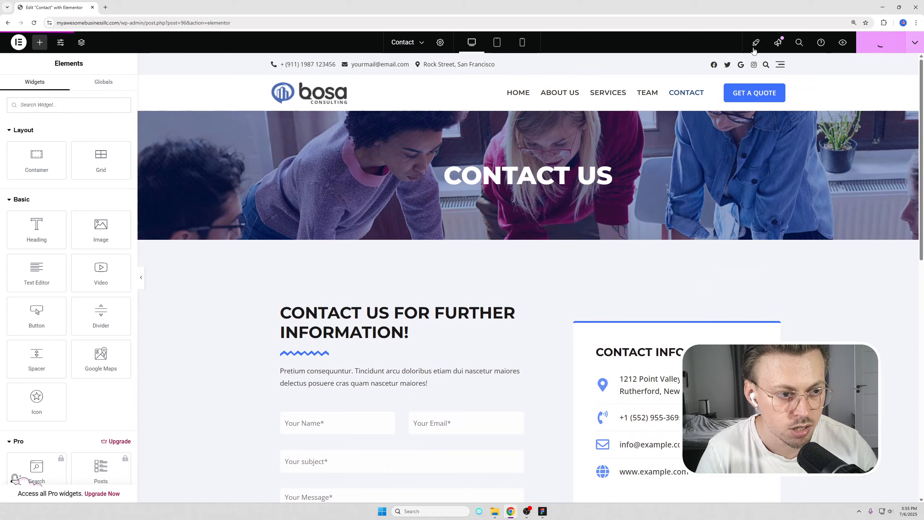
{"action": "left_click_drag", "start_coordinate": [121, 23], "coordinate": [332, 31]}
{"action": "key", "text": "BackSpace"}
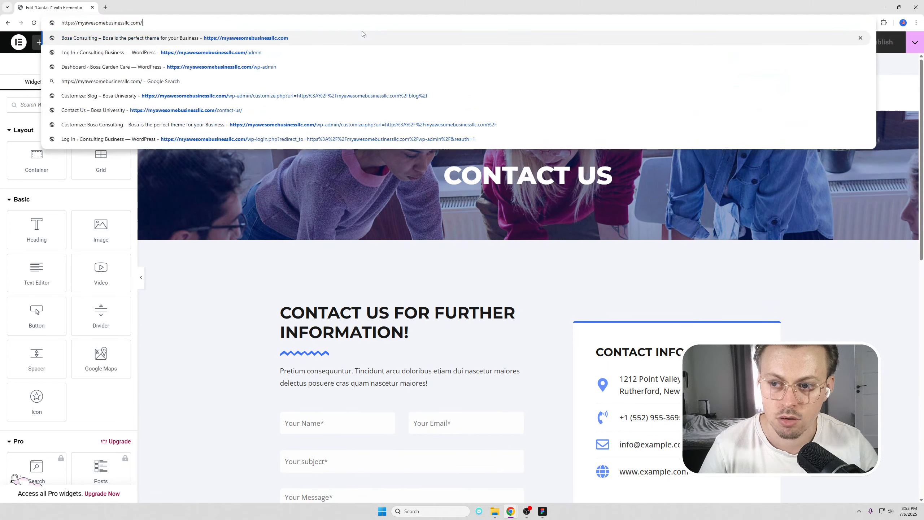
{"action": "key", "text": "Return"}
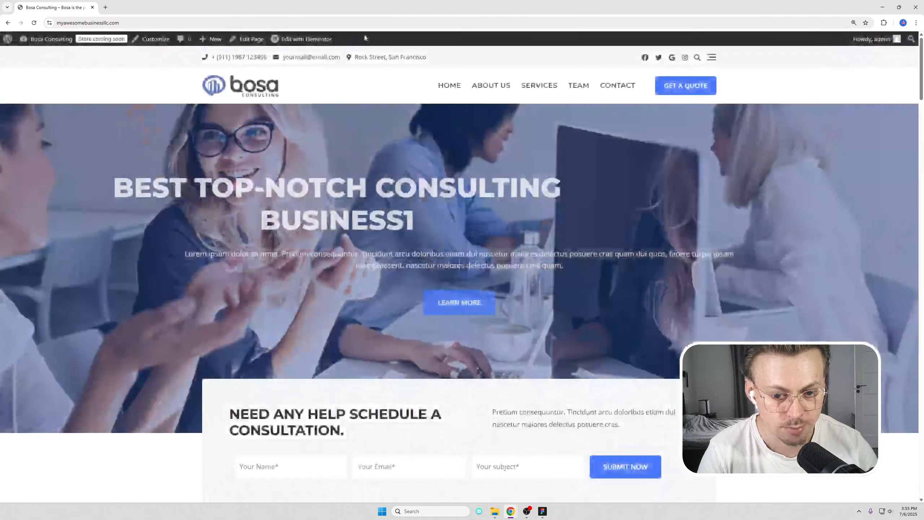
Scroll the Bosa Consulting homepage and reload it with F5.
{"action": "scroll", "coordinate": [378, 150], "scroll_direction": "down", "scroll_amount": 4}
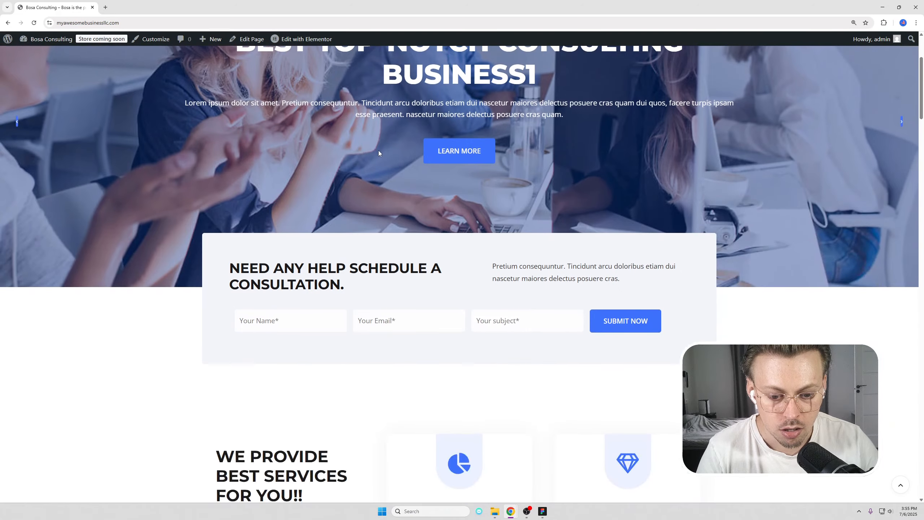
{"action": "scroll", "coordinate": [378, 150], "scroll_direction": "down", "scroll_amount": 15}
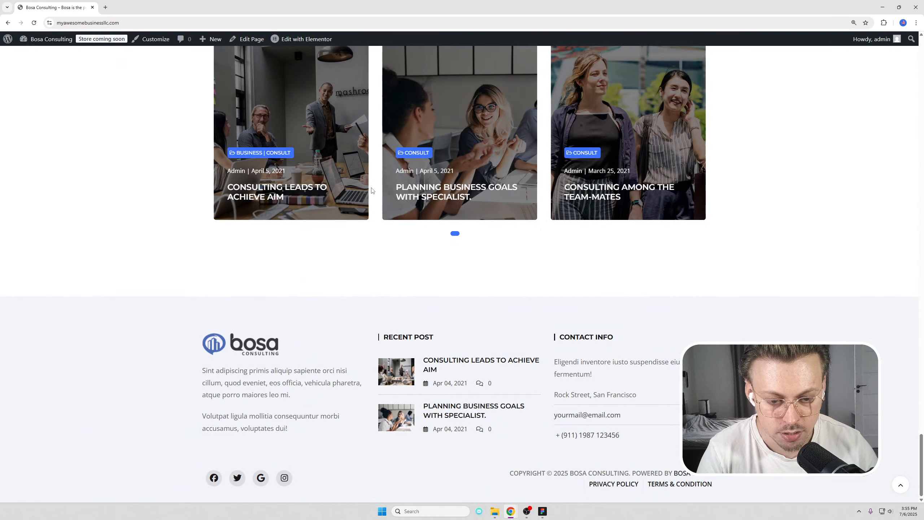
{"action": "key", "text": "F5"}
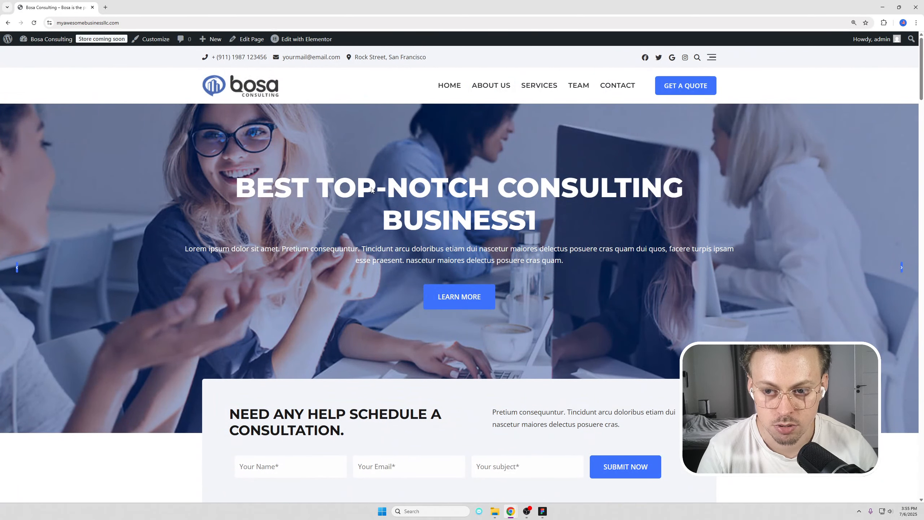